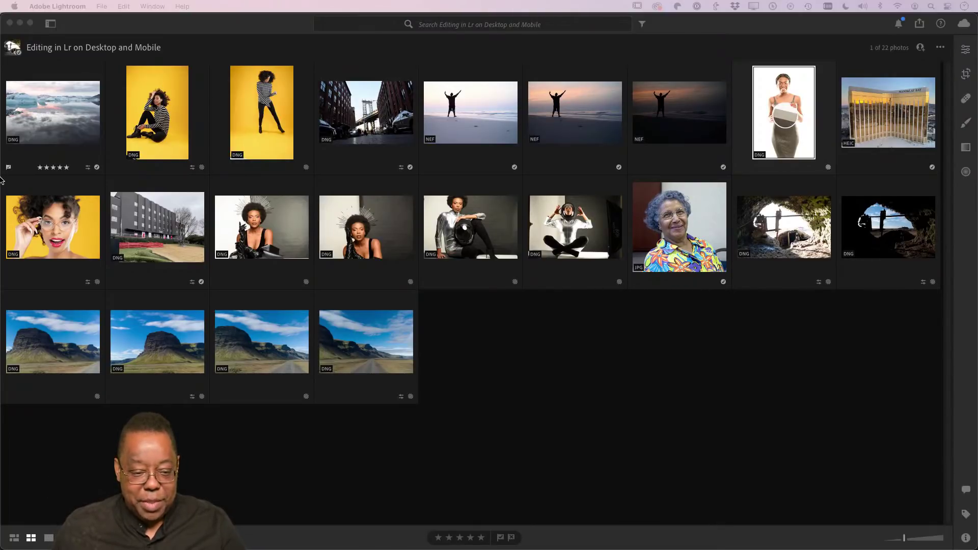
Show the albums list beside the photos of the Editing in Lr on Desktop and Mobile album
{"action": "left_click", "coordinate": [112, 24]}
{"action": "left_click", "coordinate": [50, 24]}
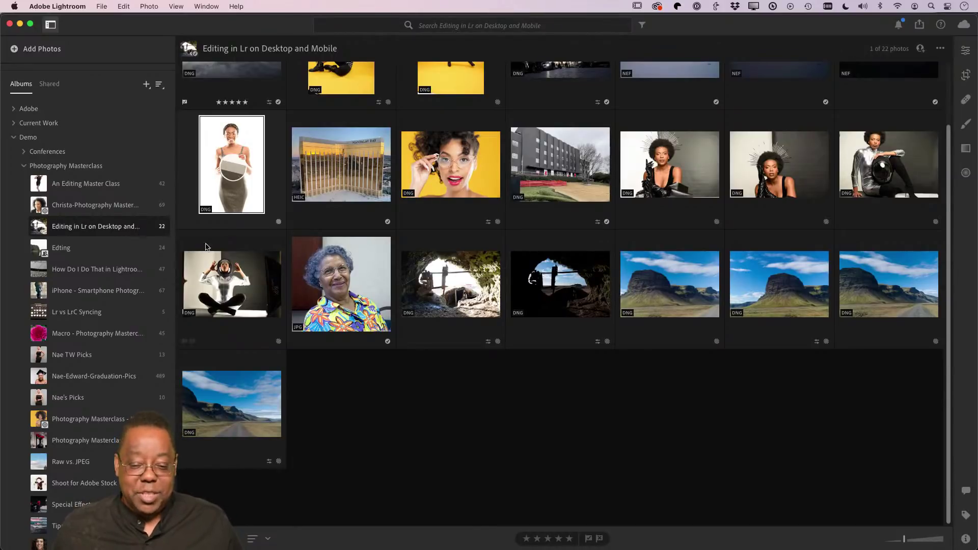
{"action": "scroll", "coordinate": [257, 251], "scroll_direction": "up", "scroll_amount": 2}
{"action": "scroll", "coordinate": [256, 250], "scroll_direction": "up", "scroll_amount": 4}
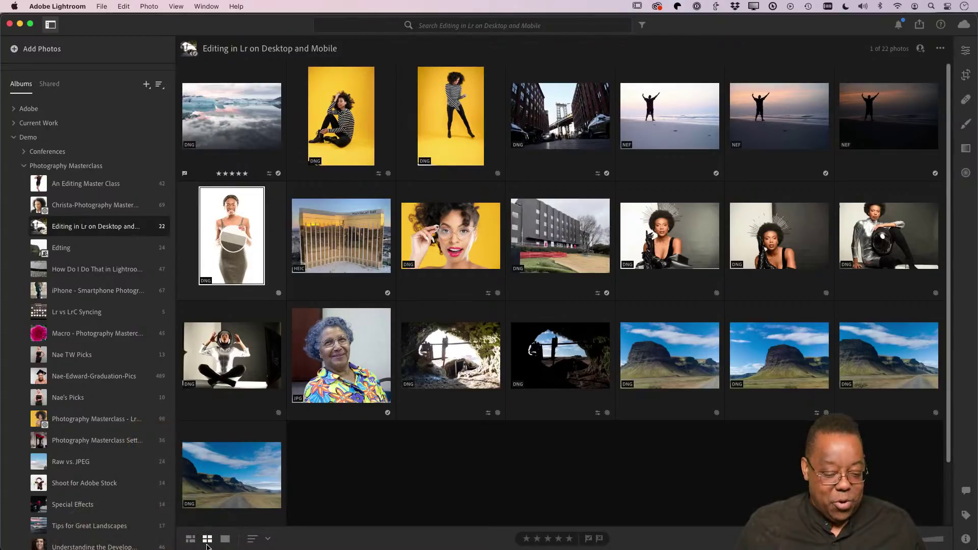
Compare the Photo Grid and Square Grid layouts of the album, finishing in Photo Grid
{"action": "left_click", "coordinate": [191, 543]}
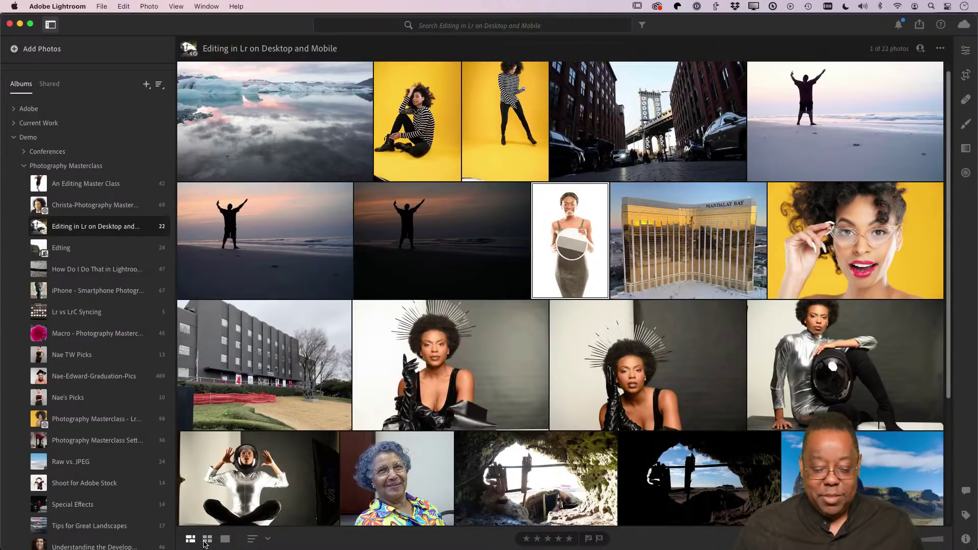
{"action": "left_click", "coordinate": [205, 541]}
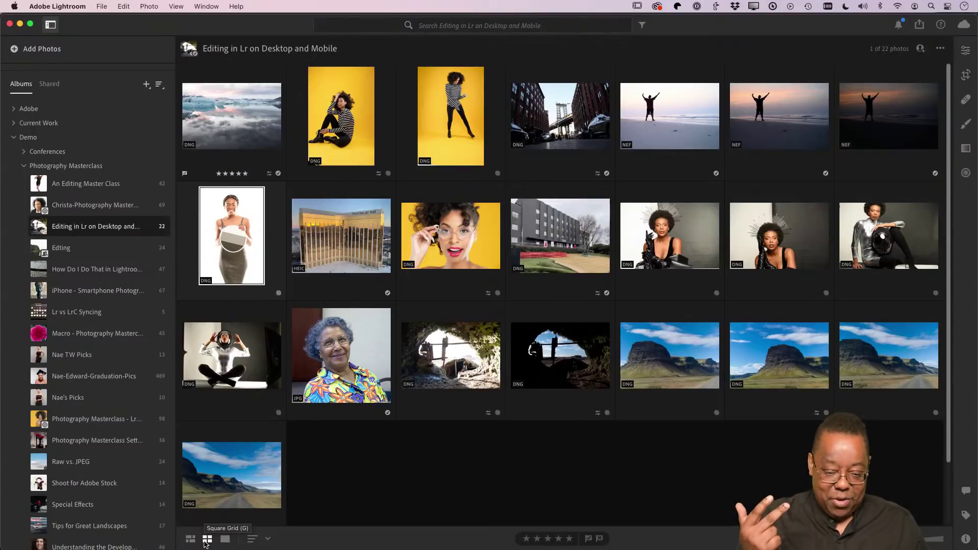
{"action": "left_click", "coordinate": [190, 540]}
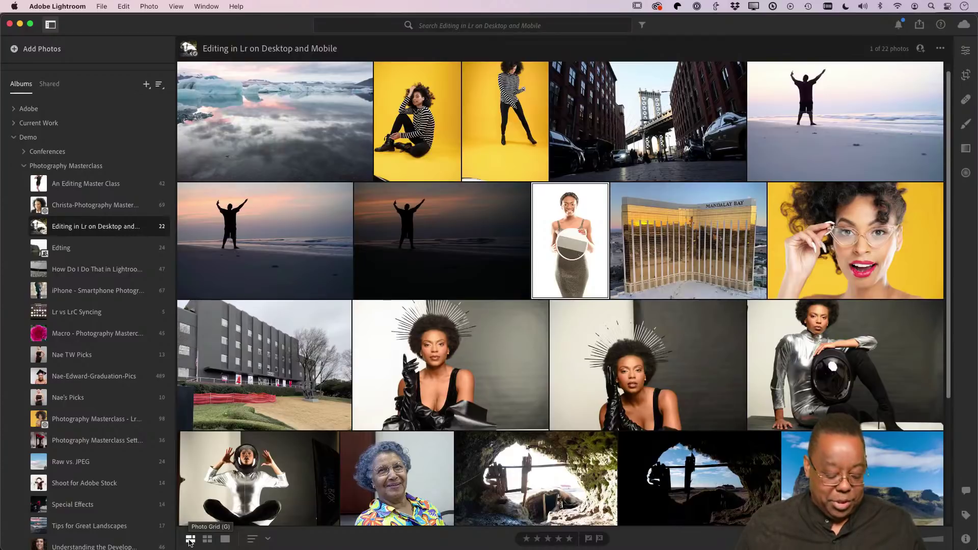
{"action": "key", "text": "shift+g"}
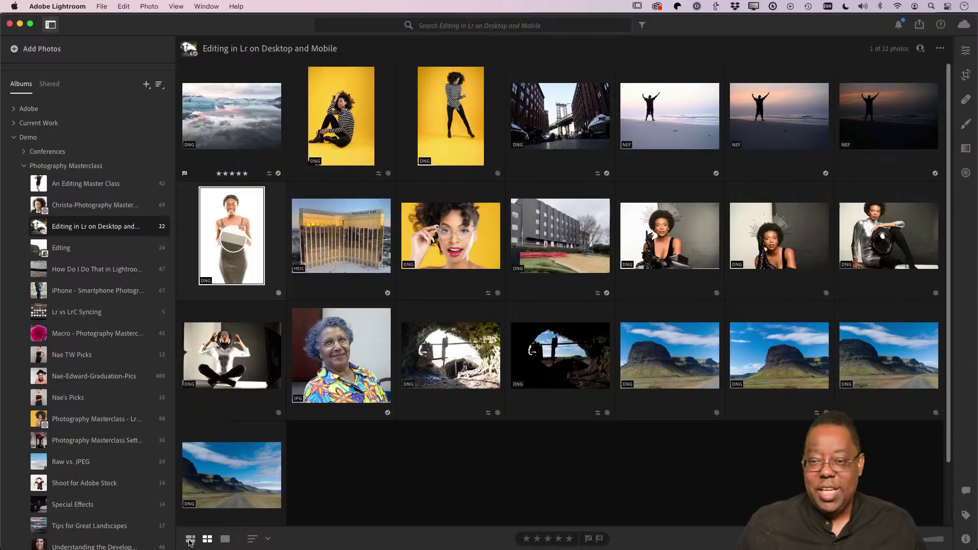
{"action": "left_click", "coordinate": [190, 540]}
{"action": "key", "text": "shift+g"}
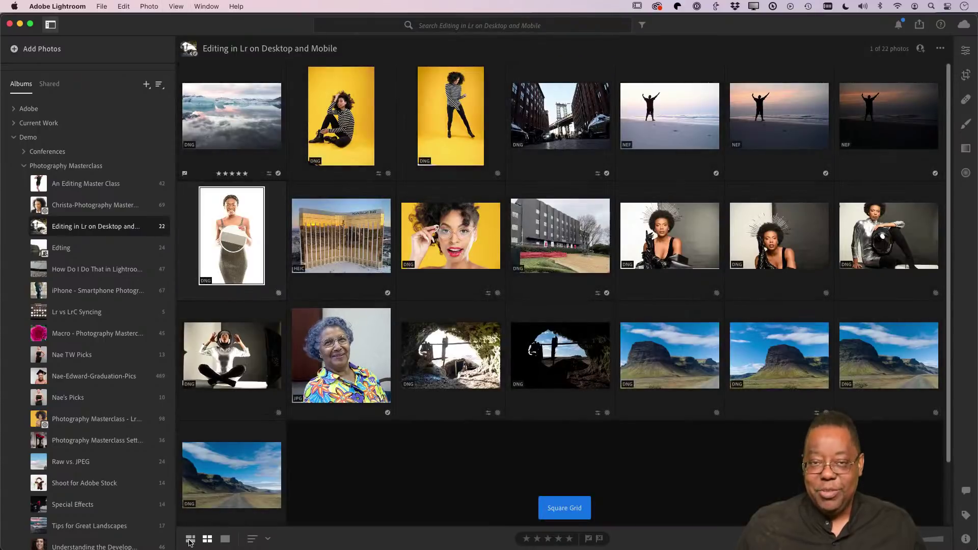
{"action": "left_click", "coordinate": [190, 539]}
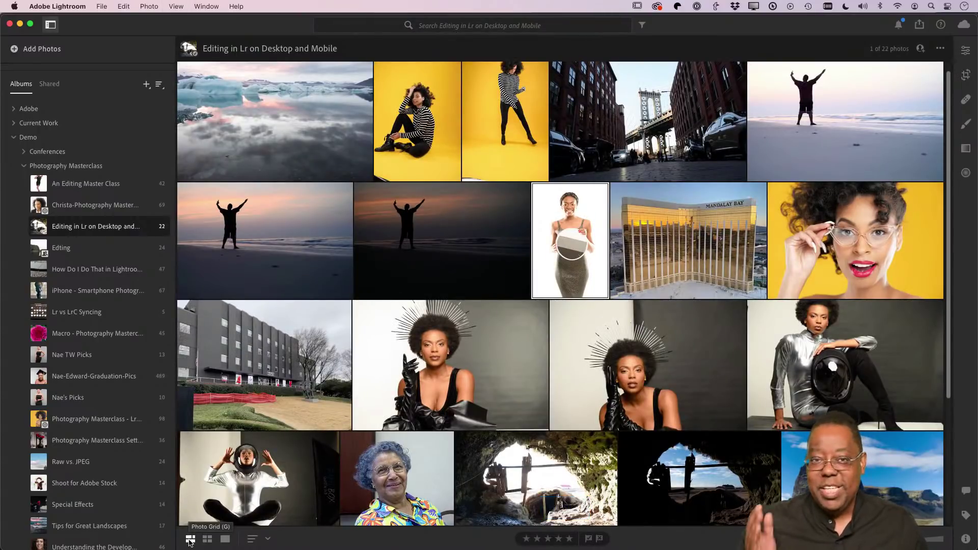
{"action": "key", "text": "shift+g"}
{"action": "left_click", "coordinate": [190, 539]}
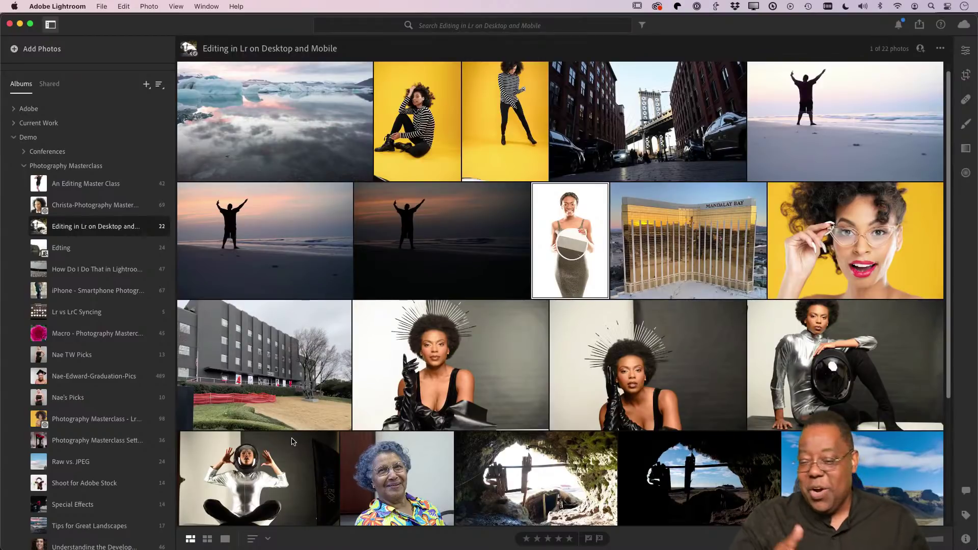
Open the iceberg lagoon photo from the album with its Edit controls
{"action": "left_click", "coordinate": [318, 131]}
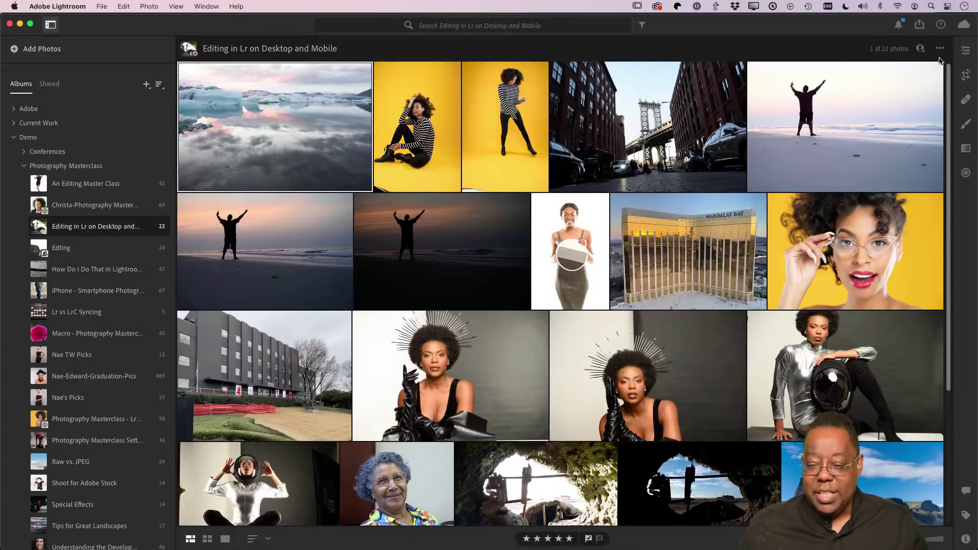
{"action": "left_click", "coordinate": [965, 49]}
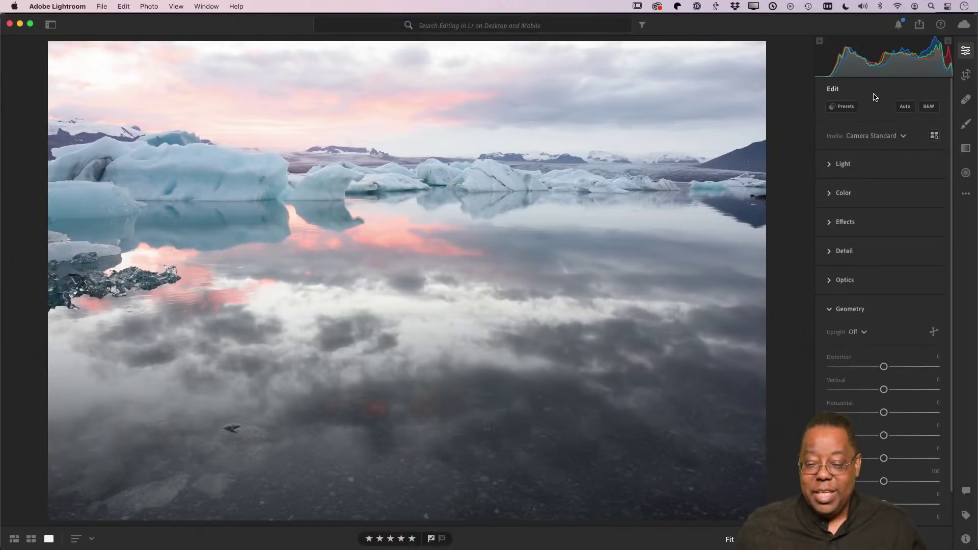
{"action": "mouse_move", "coordinate": [859, 475]}
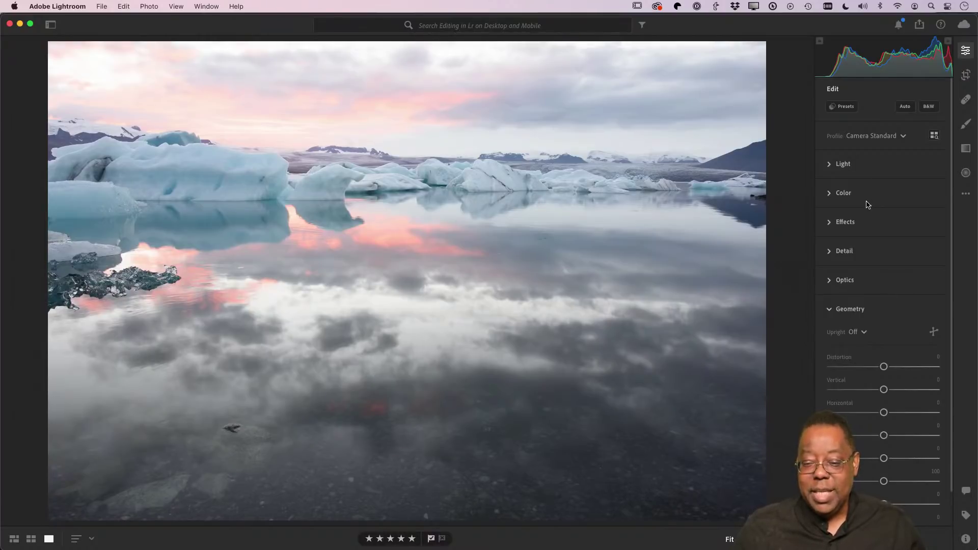
Preview the Color presets and B&W Low Contrast on the iceberg photo, and close the presets without applying any
{"action": "left_click", "coordinate": [843, 107]}
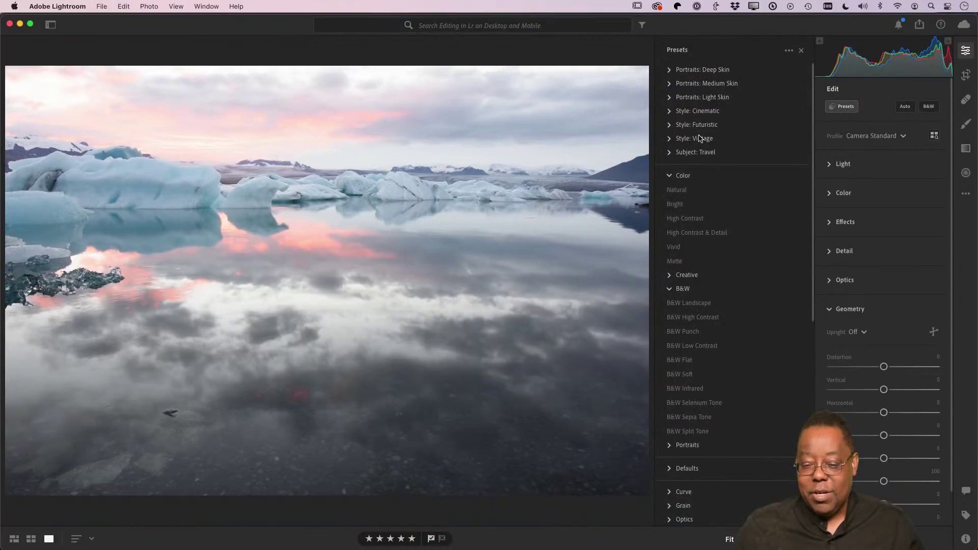
{"action": "left_click", "coordinate": [678, 246]}
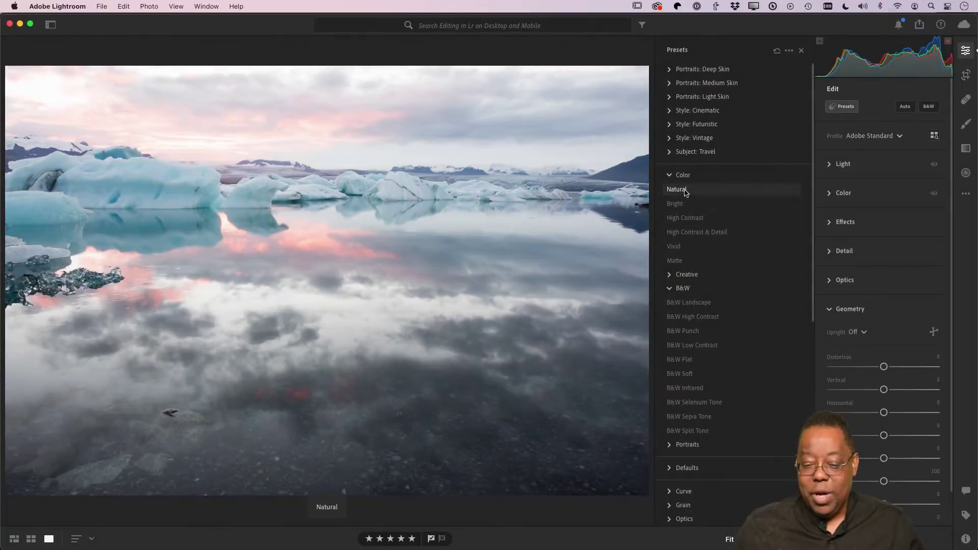
{"action": "left_click", "coordinate": [684, 219]}
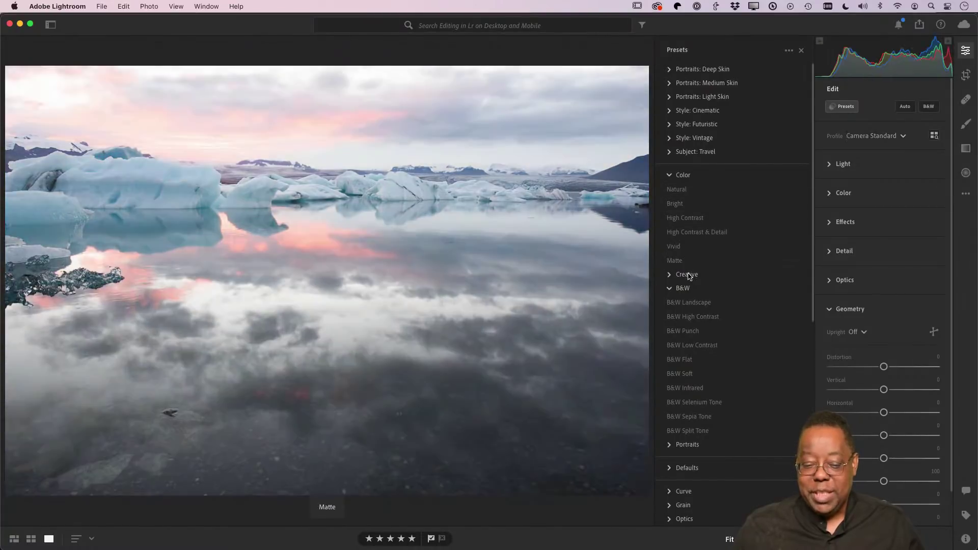
{"action": "left_click", "coordinate": [677, 246]}
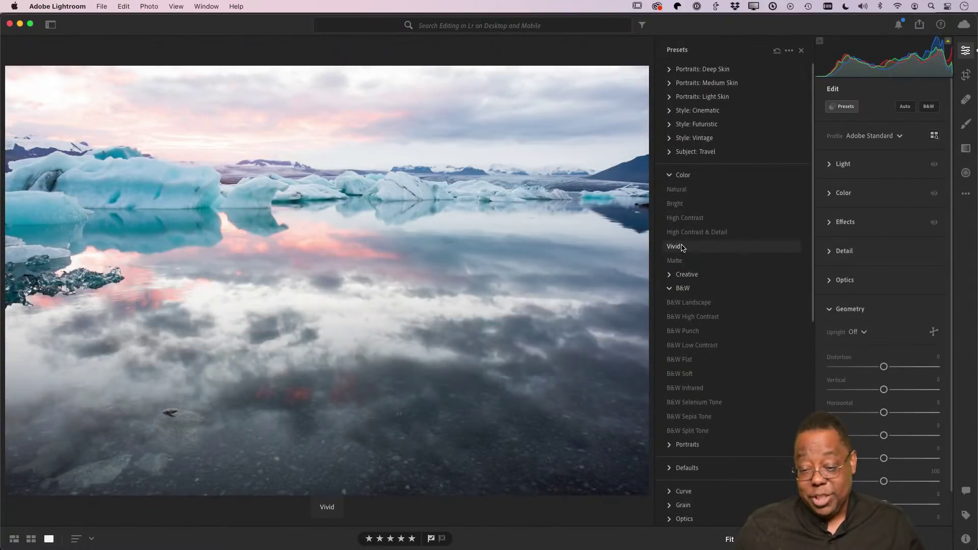
{"action": "left_click", "coordinate": [675, 260]}
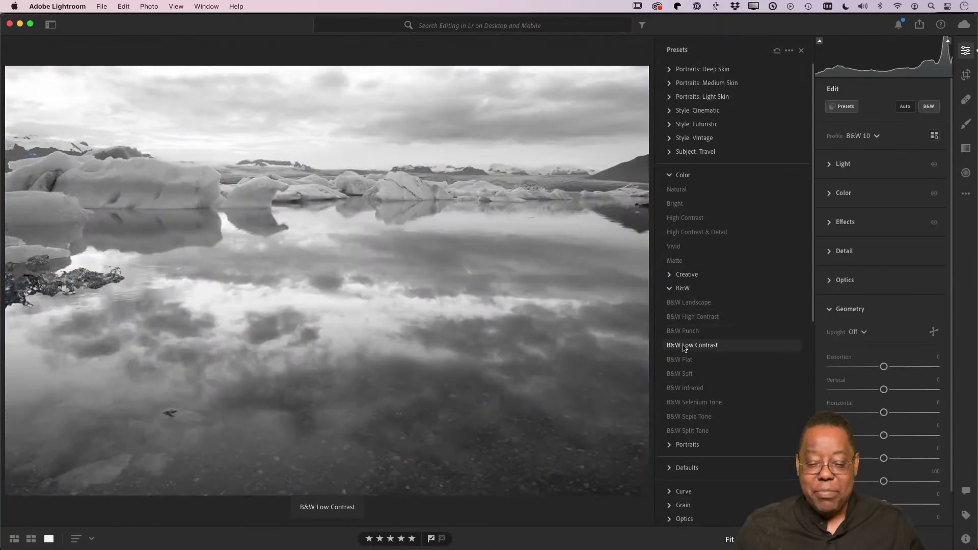
{"action": "left_click", "coordinate": [684, 346]}
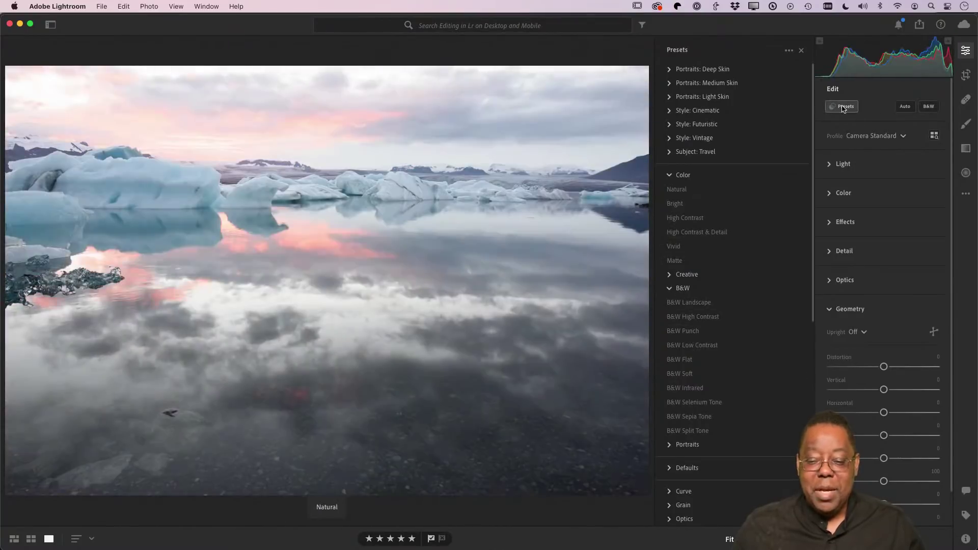
{"action": "left_click", "coordinate": [842, 108]}
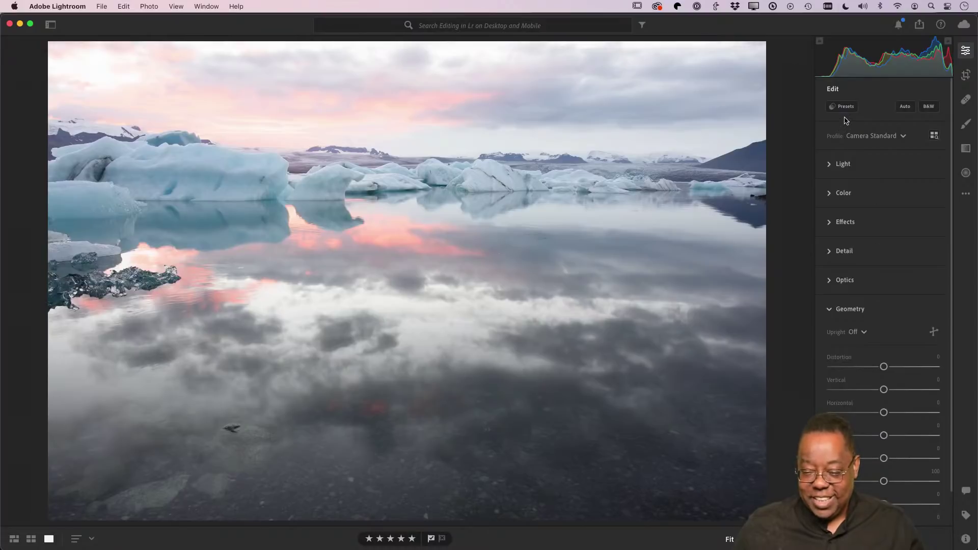
Reopen the presets and preview the B&W group, including B&W Selenium Tone, on the iceberg photo
{"action": "key", "text": "alt"}
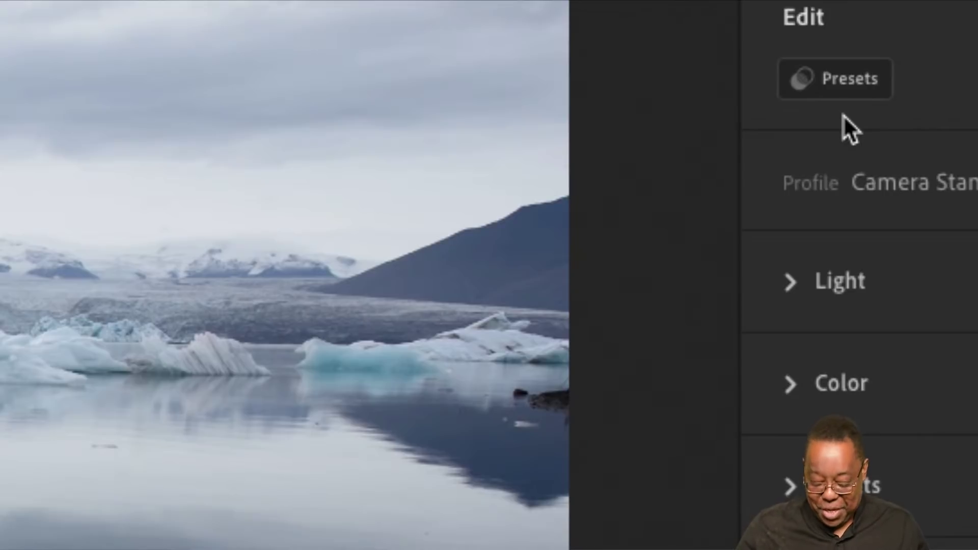
{"action": "key", "text": "alt"}
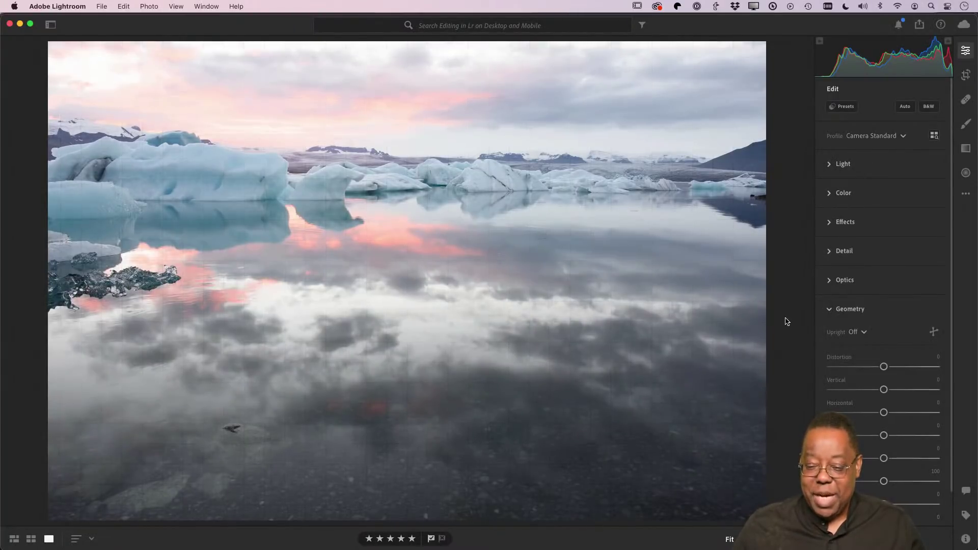
{"action": "left_click", "coordinate": [838, 106]}
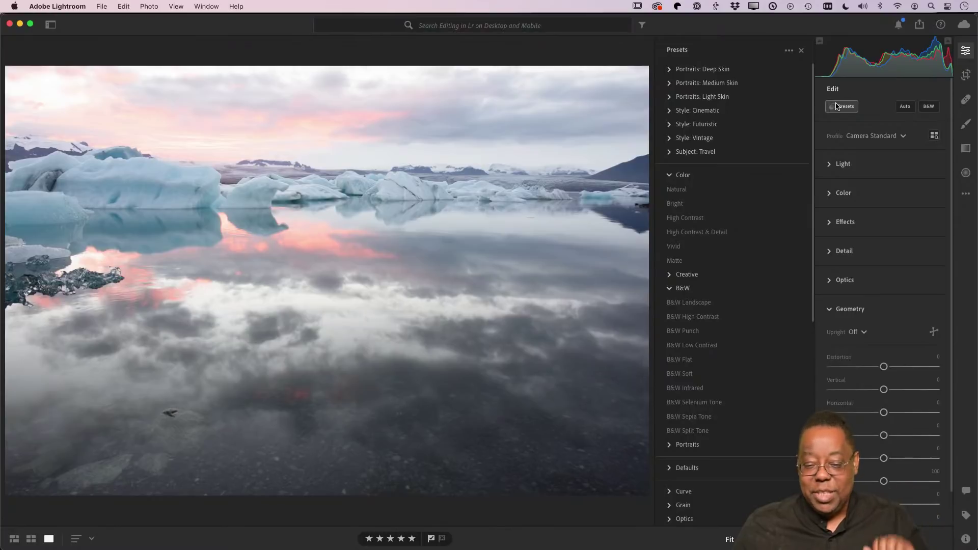
{"action": "left_click", "coordinate": [713, 360]}
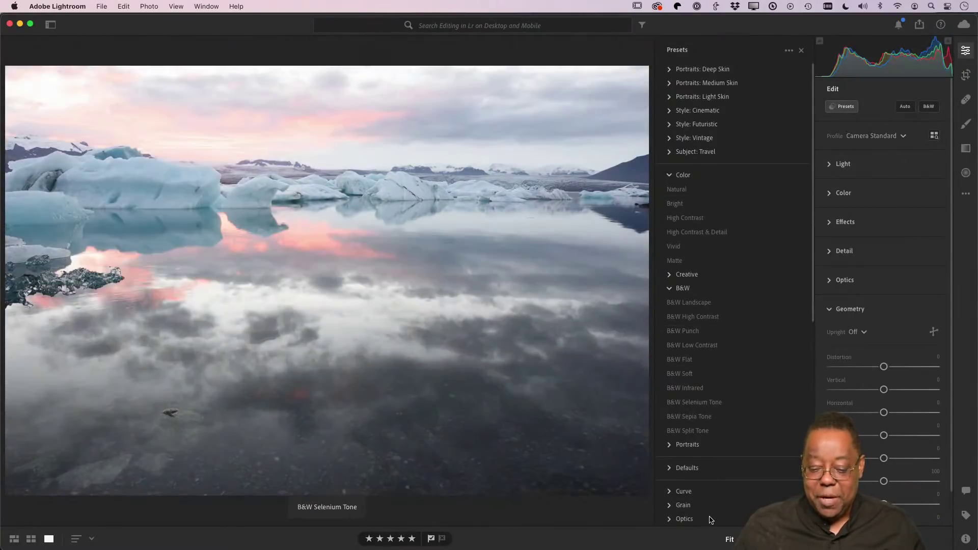
{"action": "left_click", "coordinate": [726, 402]}
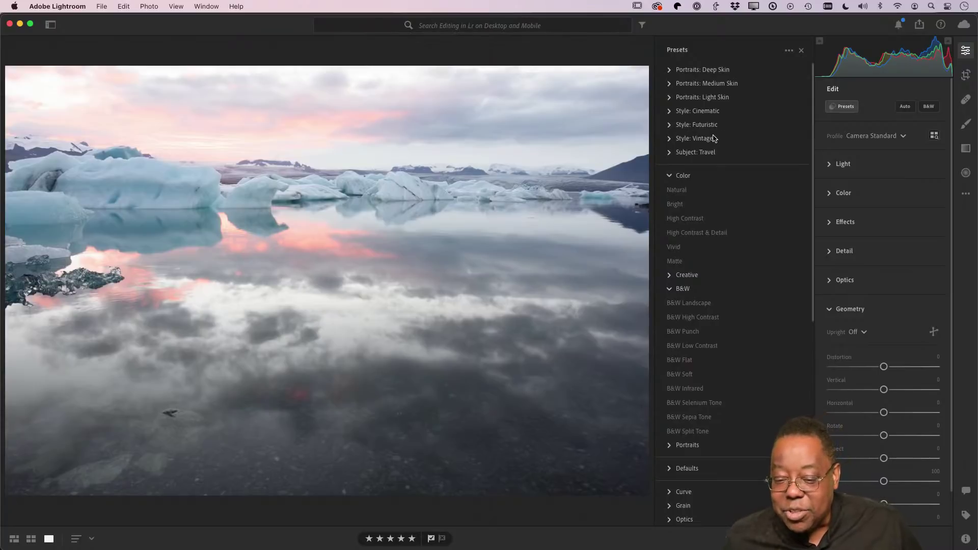
View the Style: Futuristic presets briefly and collapse the Color and B&W preset groups
{"action": "left_click", "coordinate": [669, 127]}
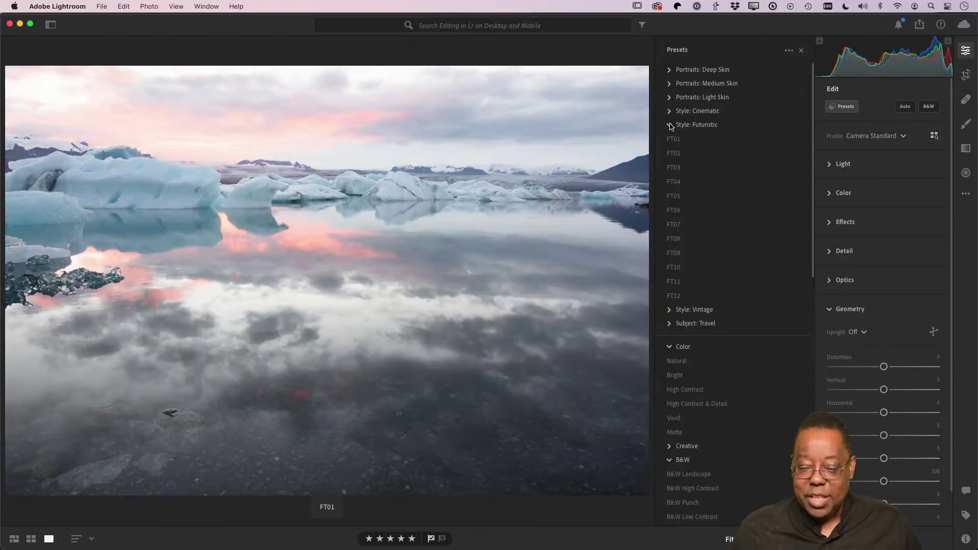
{"action": "left_click", "coordinate": [670, 125]}
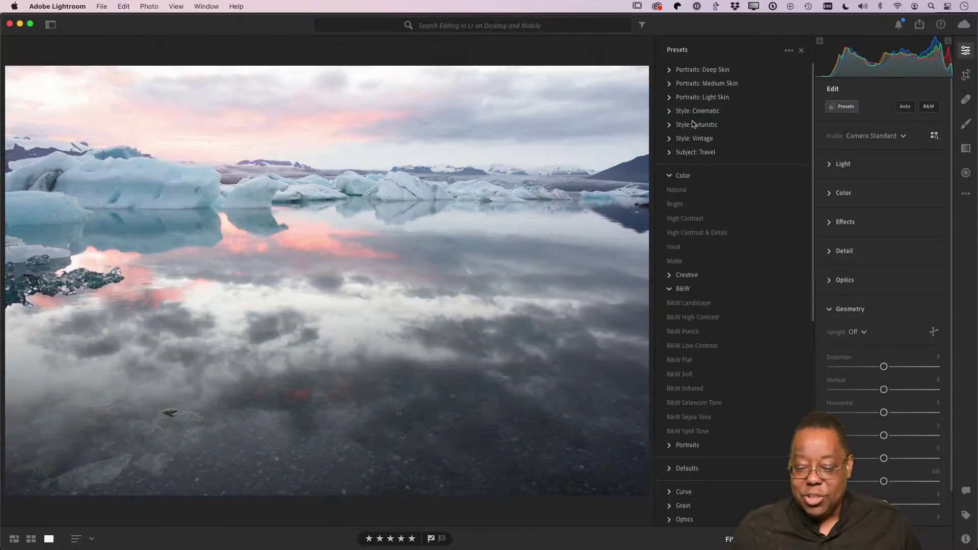
{"action": "left_click", "coordinate": [669, 176]}
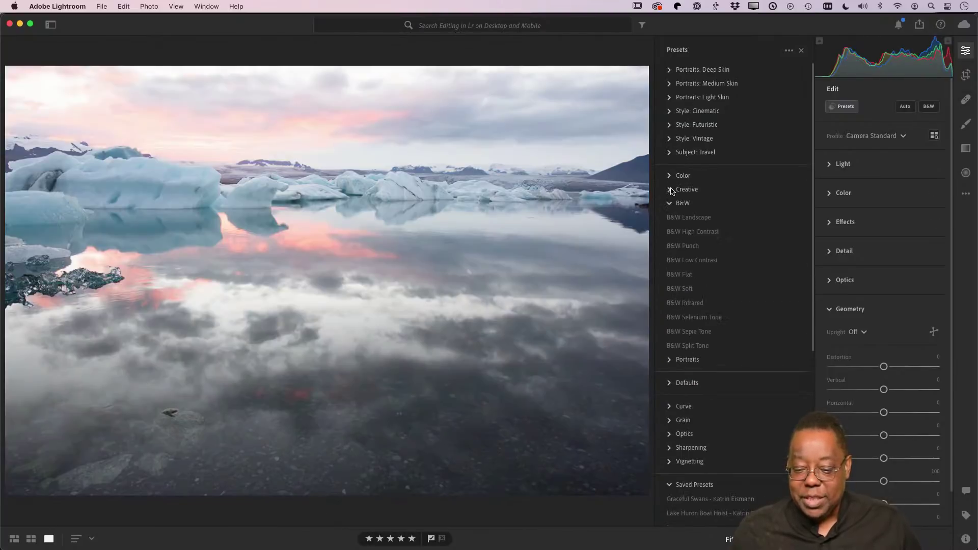
{"action": "left_click", "coordinate": [670, 190]}
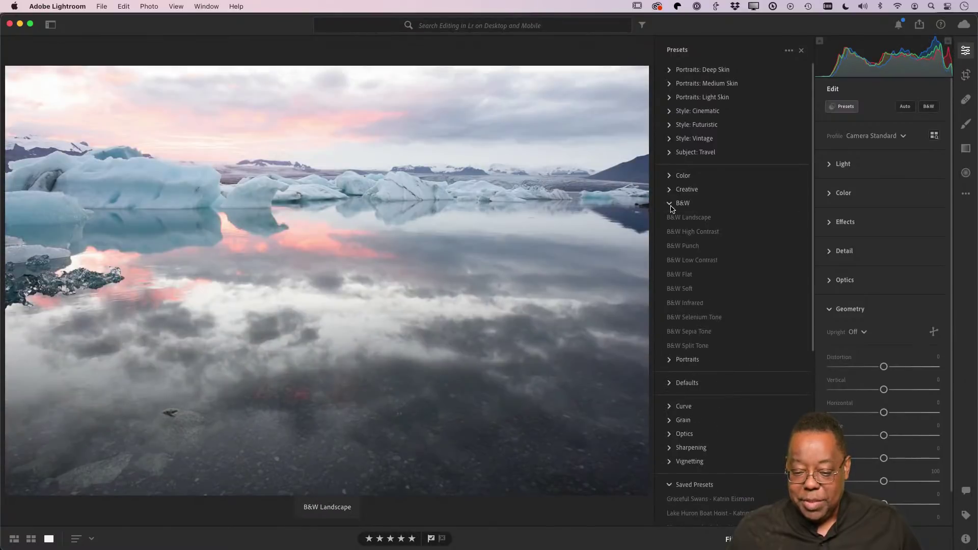
{"action": "left_click", "coordinate": [670, 203]}
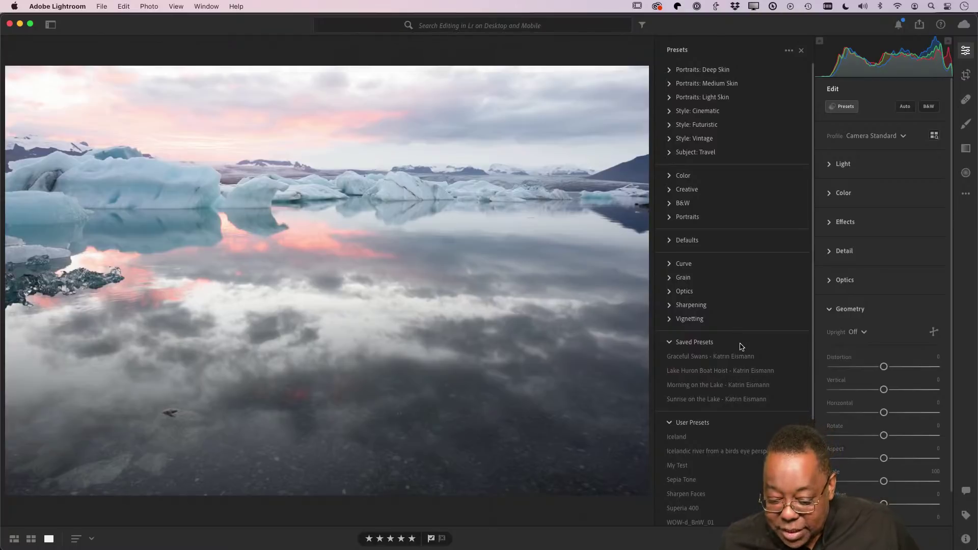
Collapse the Saved Presets group, look through the User Presets and collapse that group too
{"action": "left_click", "coordinate": [739, 365]}
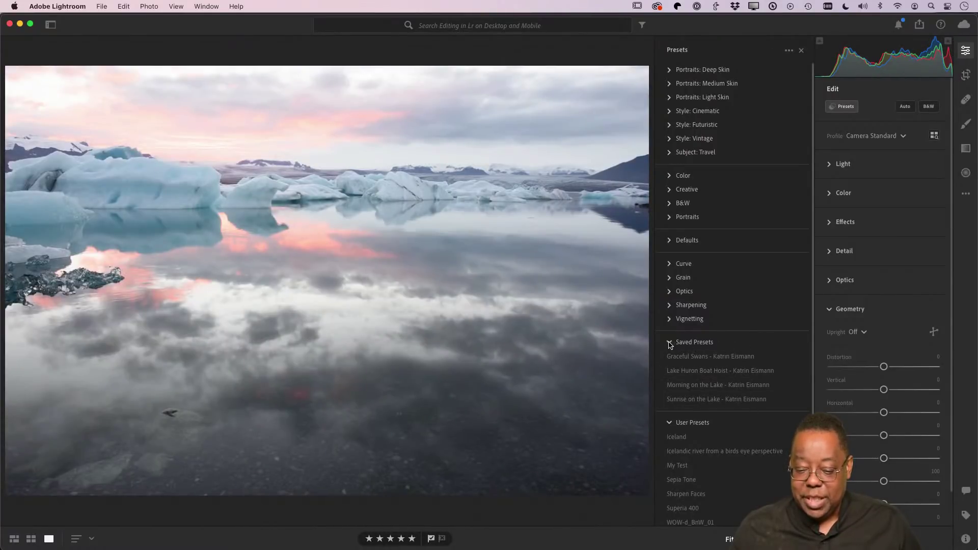
{"action": "left_click", "coordinate": [669, 342]}
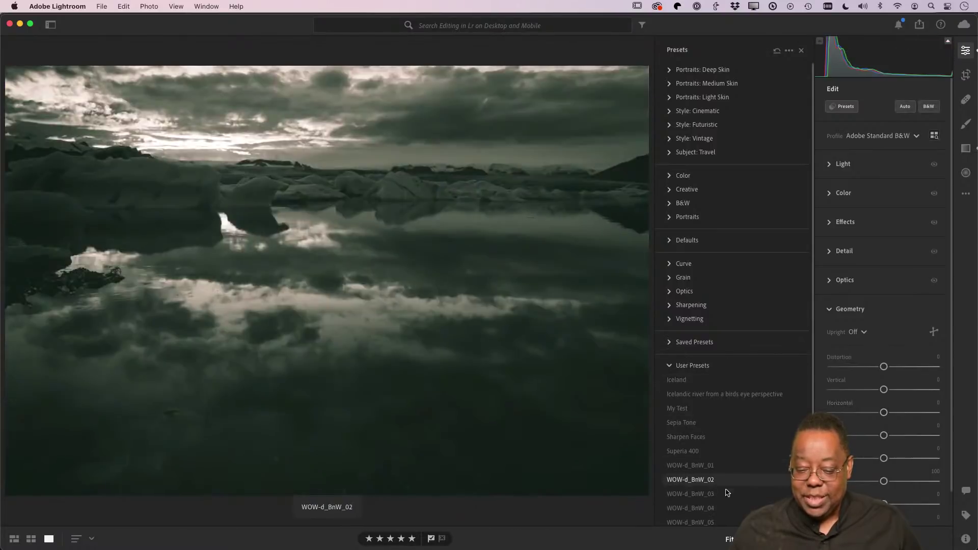
{"action": "scroll", "coordinate": [735, 461], "scroll_direction": "down", "scroll_amount": 3}
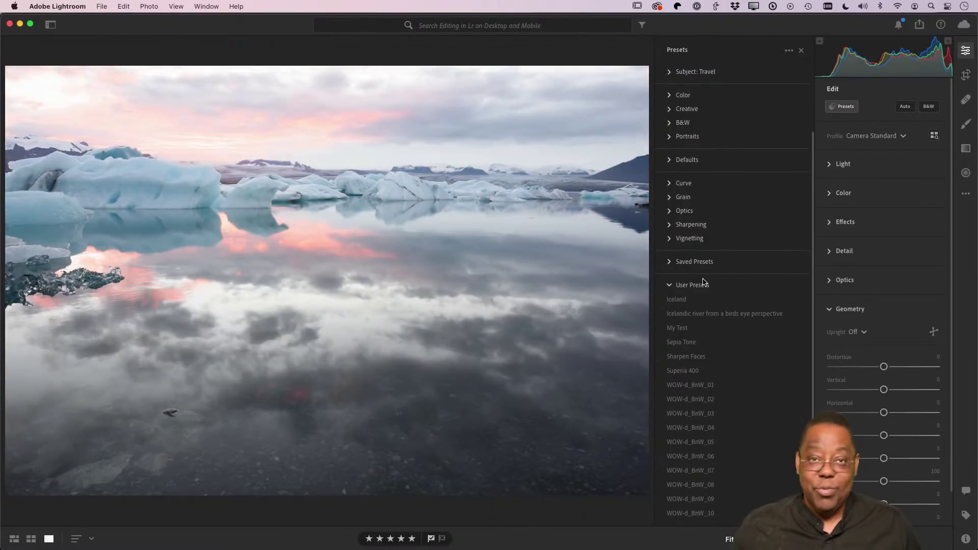
{"action": "left_click", "coordinate": [670, 285]}
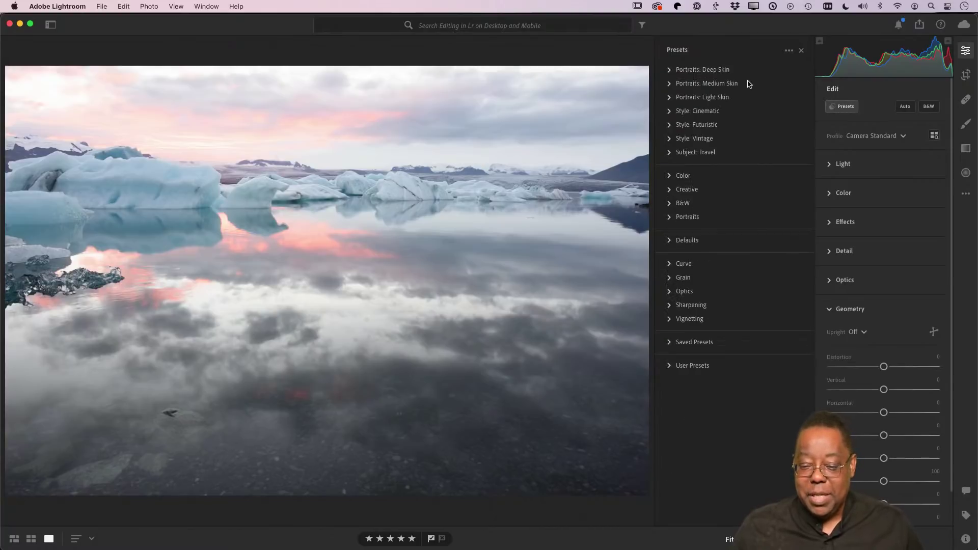
View the options for creating, managing and importing presets, and close them without choosing any
{"action": "left_click", "coordinate": [790, 51]}
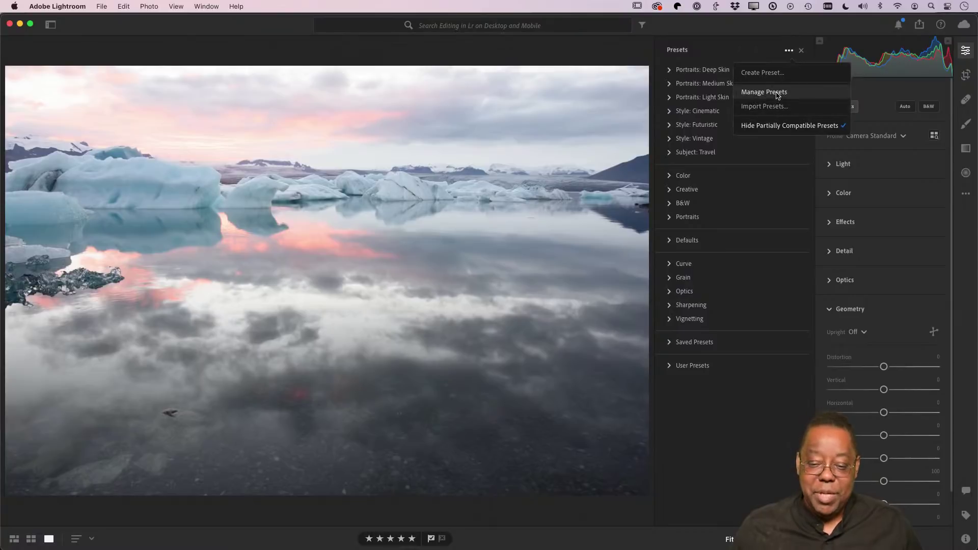
{"action": "left_click", "coordinate": [787, 50]}
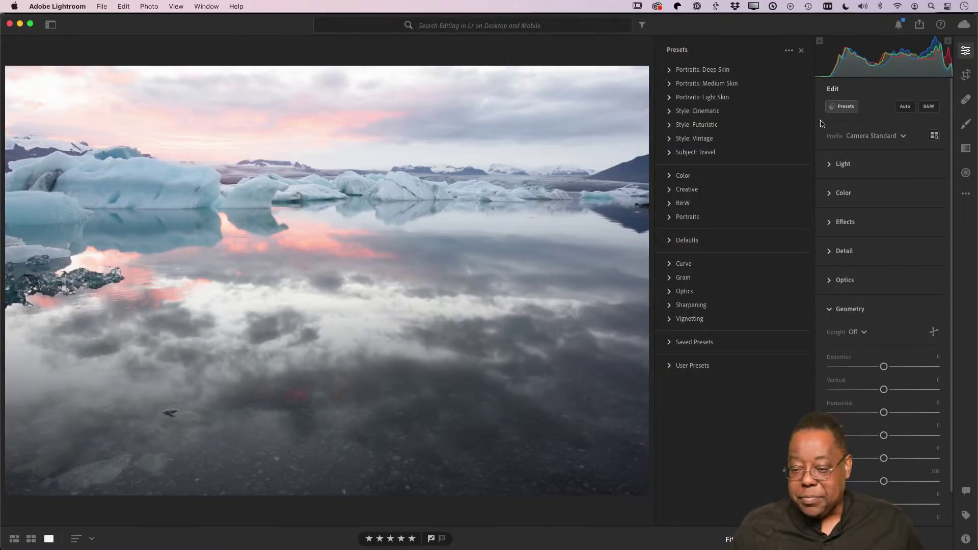
Reopen the presets and preview the Style: Futuristic presets, including FT04, FT05 and FT08, with the Light adjustments expanded
{"action": "left_click", "coordinate": [801, 52]}
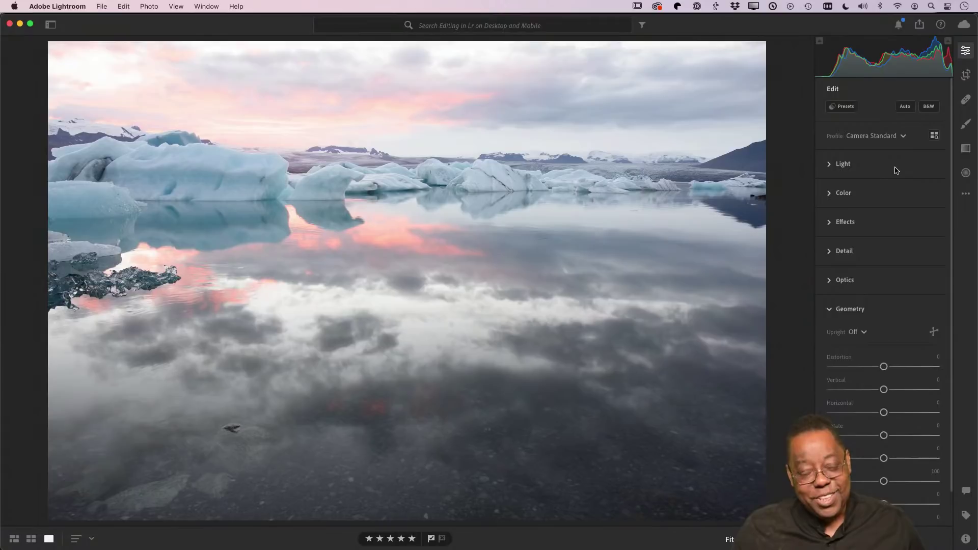
{"action": "left_click", "coordinate": [841, 106]}
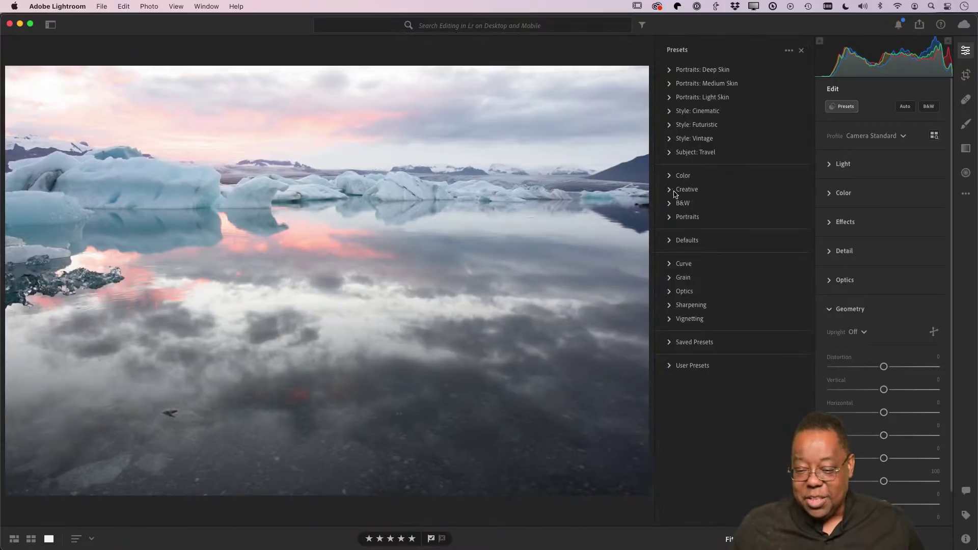
{"action": "left_click", "coordinate": [670, 127]}
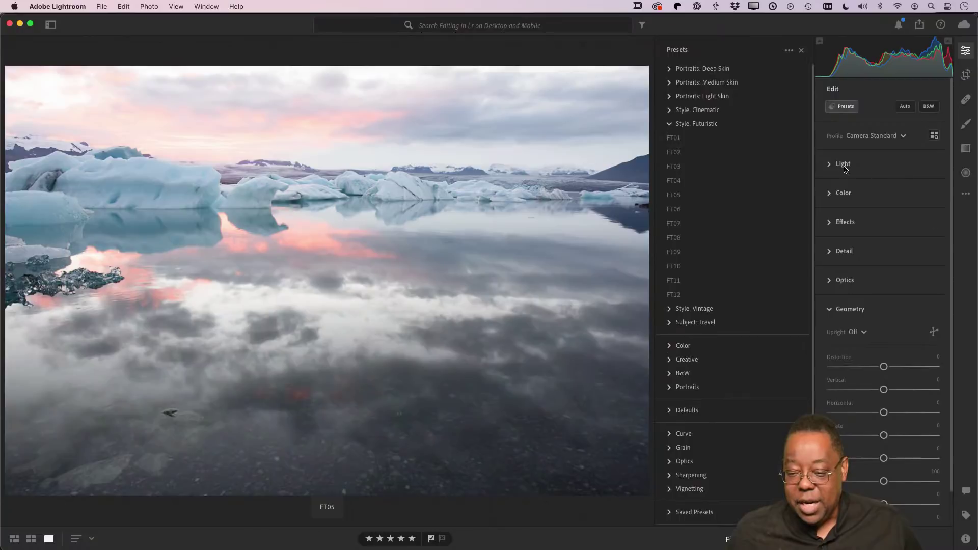
{"action": "left_click", "coordinate": [829, 165]}
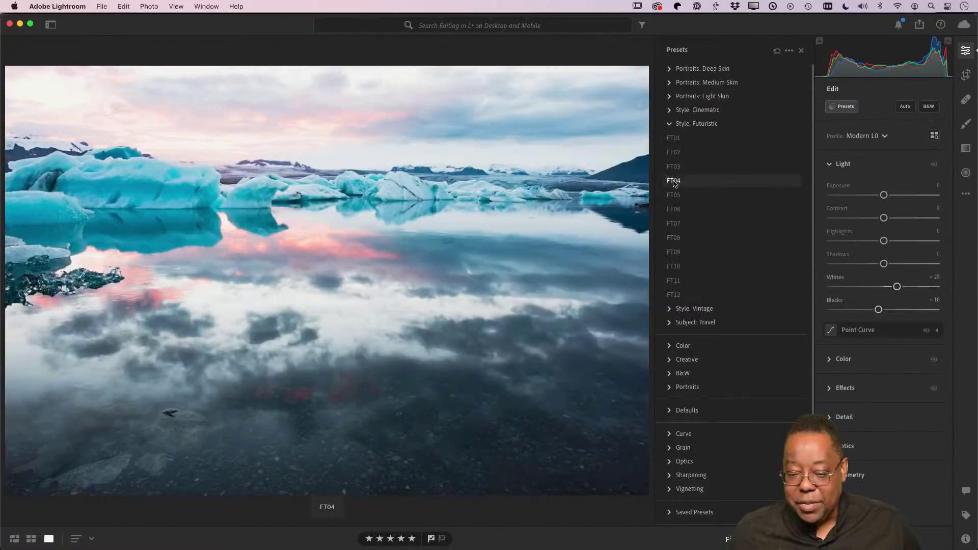
{"action": "left_click", "coordinate": [674, 198]}
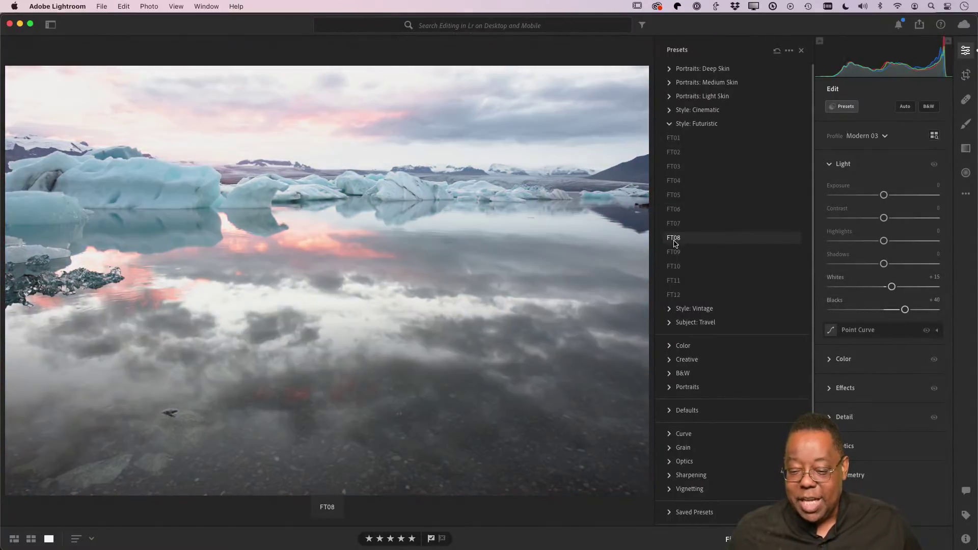
{"action": "left_click", "coordinate": [675, 267]}
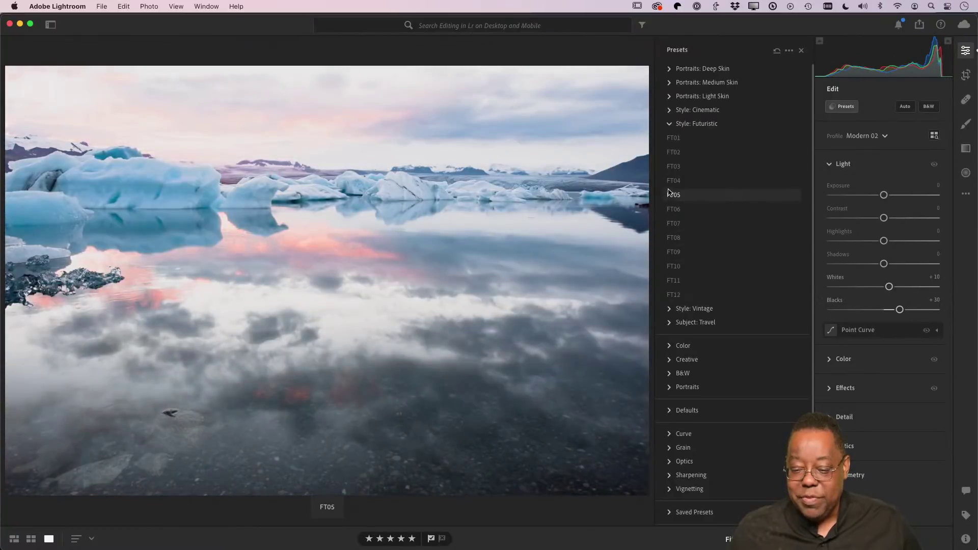
{"action": "left_click", "coordinate": [670, 171]}
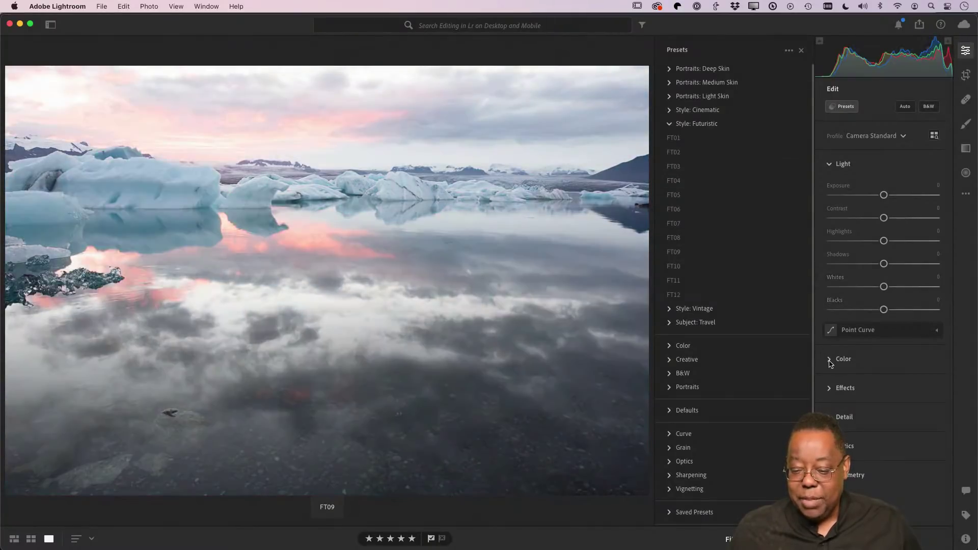
Expand the Color adjustments, apply the FT02 preset from Style: Futuristic to the iceberg photo and close the presets
{"action": "left_click", "coordinate": [828, 359]}
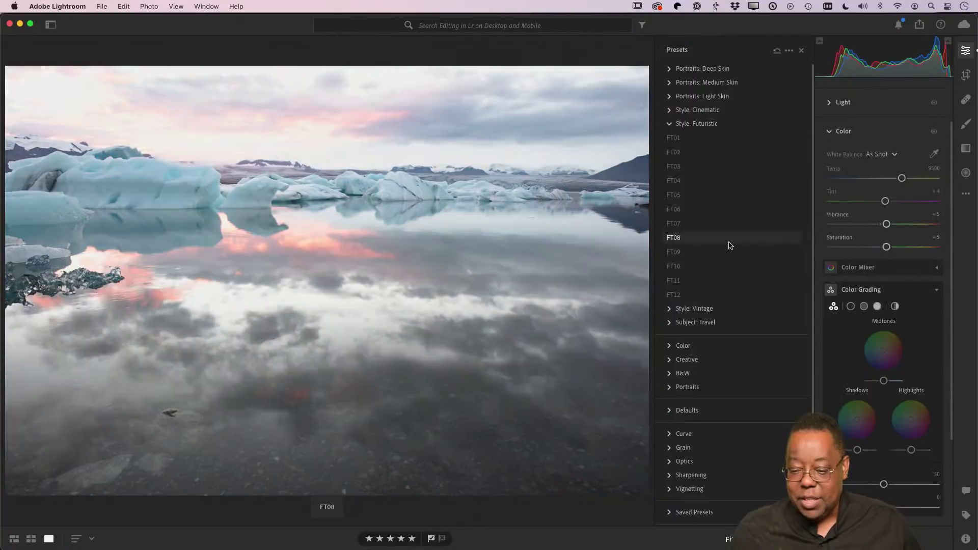
{"action": "left_click", "coordinate": [692, 223]}
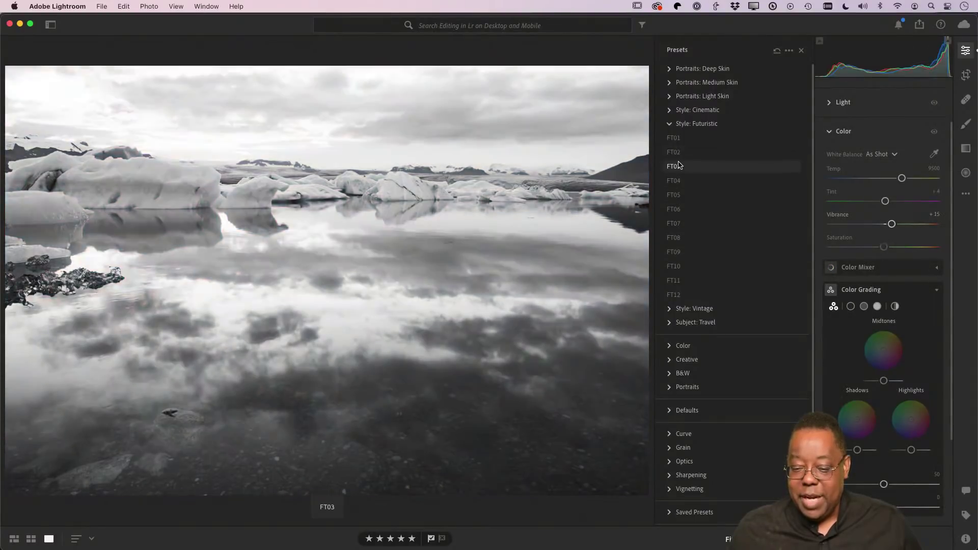
{"action": "left_click", "coordinate": [679, 156]}
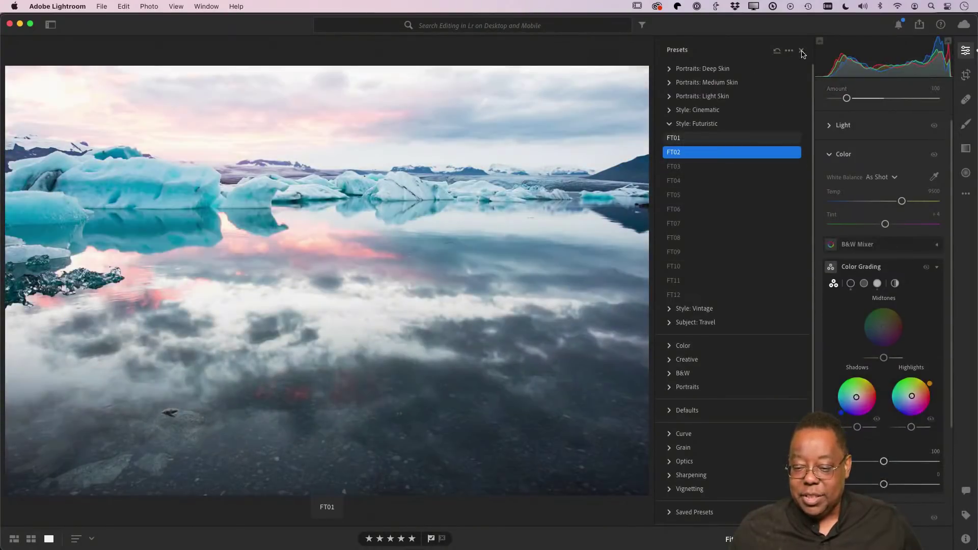
{"action": "left_click", "coordinate": [802, 52]}
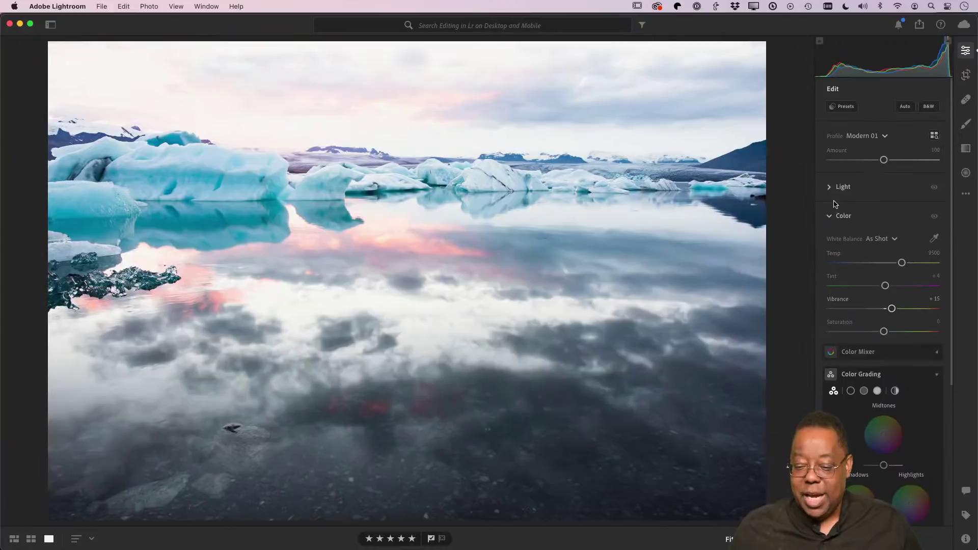
View the Light settings changed by the preset and reset all edits on the photo
{"action": "left_click", "coordinate": [829, 189]}
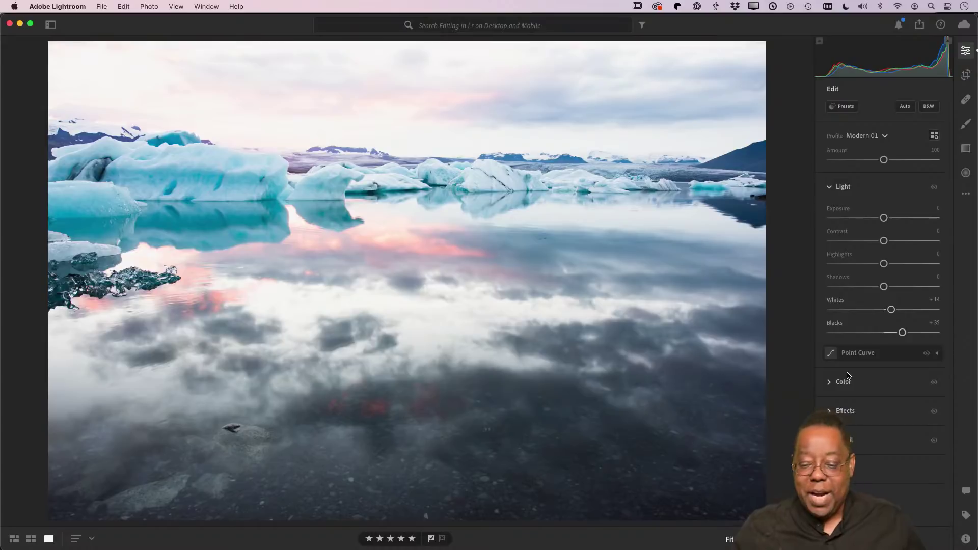
{"action": "left_click", "coordinate": [965, 194]}
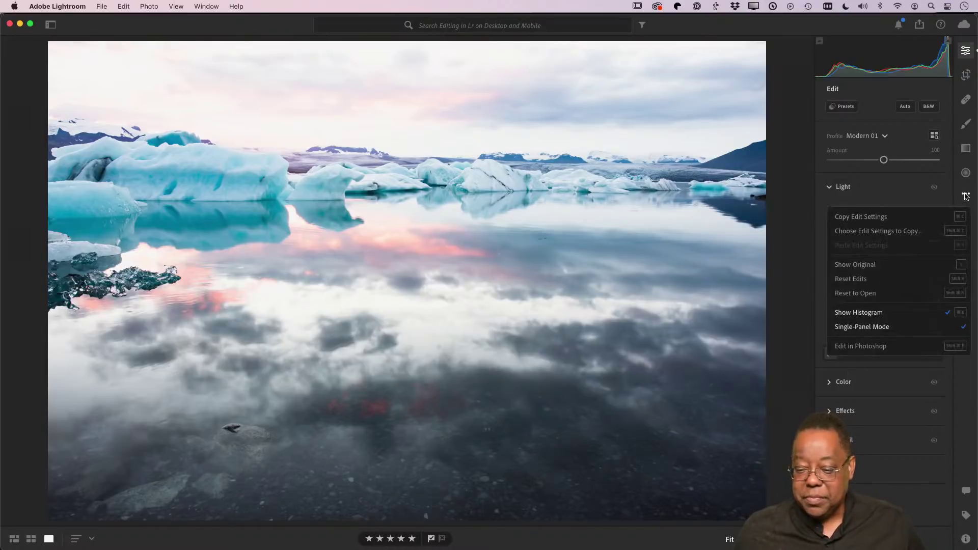
{"action": "left_click", "coordinate": [875, 281]}
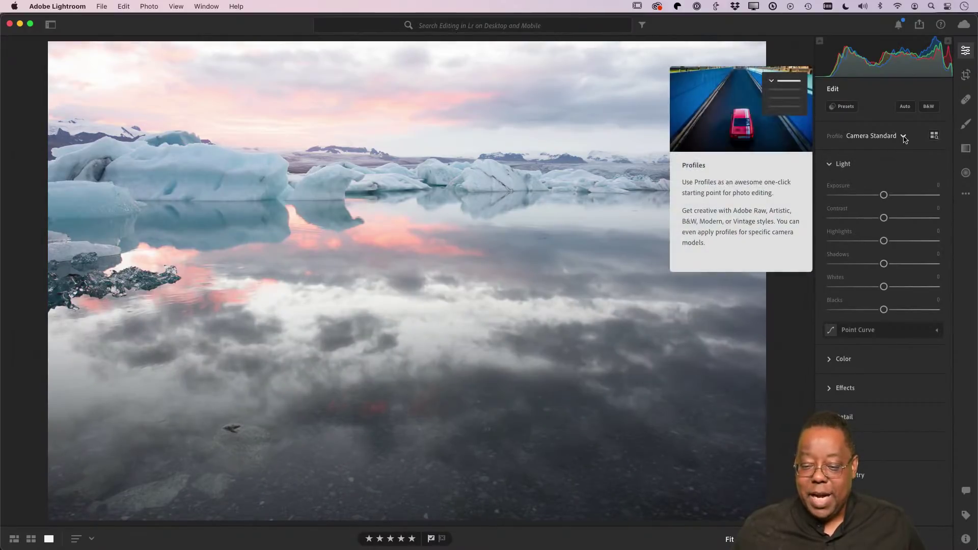
Browse all profiles, collapse Camera Matching and apply the Adobe Landscape profile from the Adobe Raw group to the photo
{"action": "left_click", "coordinate": [936, 136]}
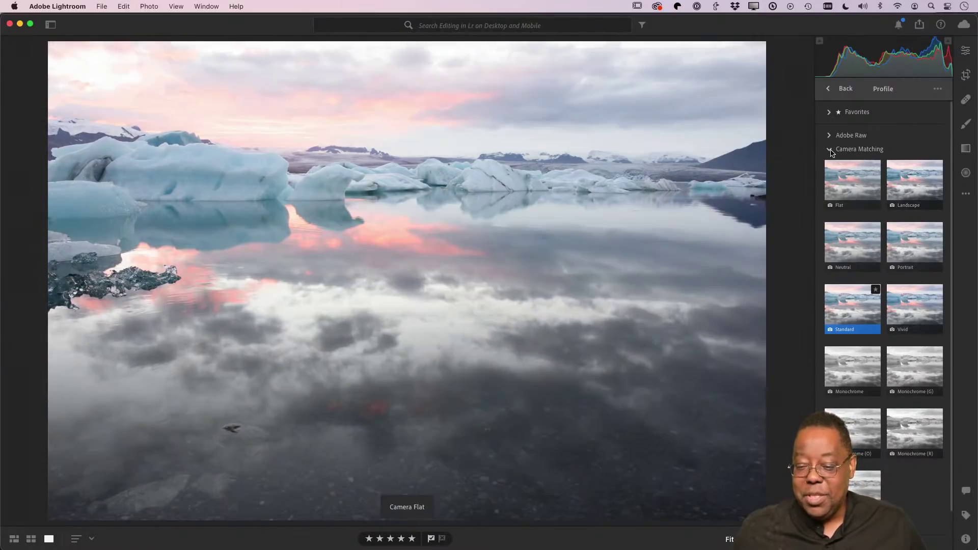
{"action": "left_click", "coordinate": [849, 152]}
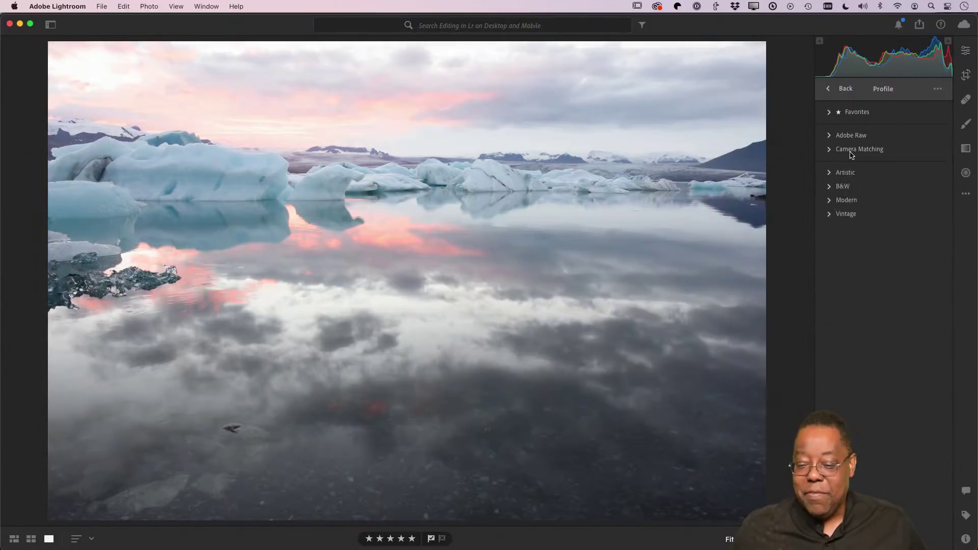
{"action": "left_click", "coordinate": [829, 136]}
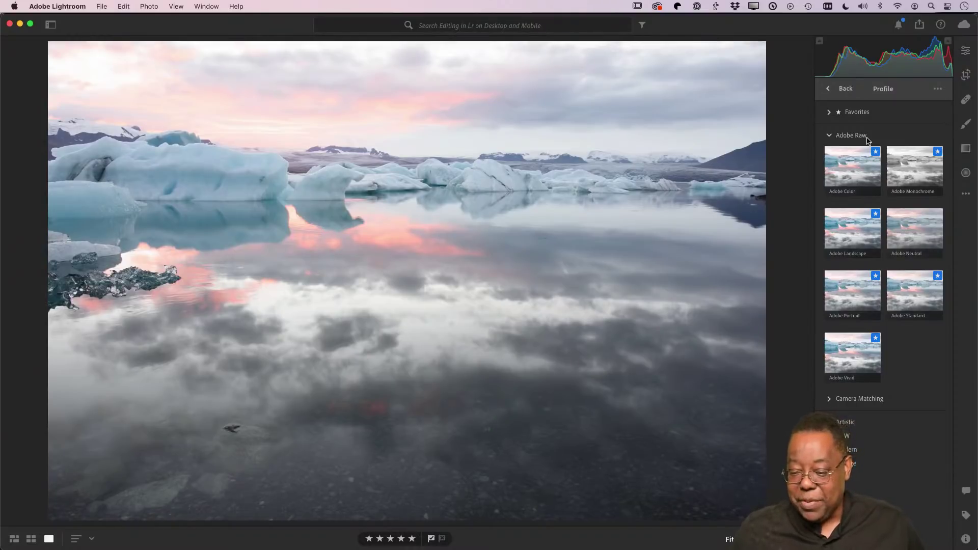
{"action": "left_click", "coordinate": [852, 235]}
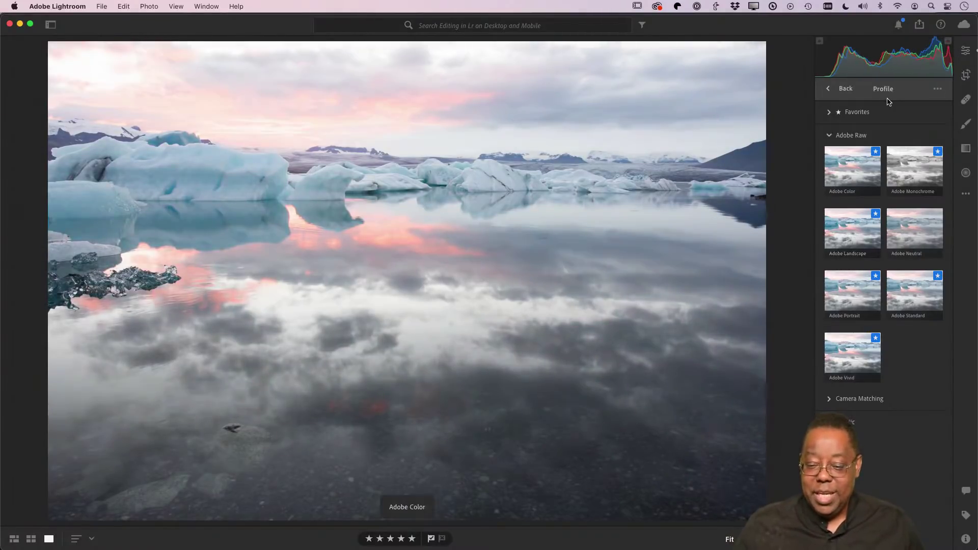
{"action": "left_click", "coordinate": [848, 232]}
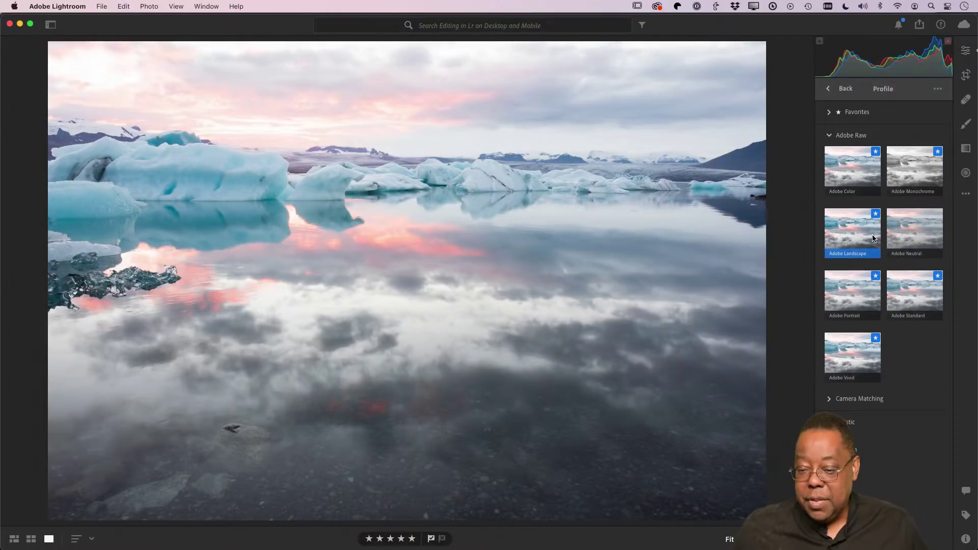
{"action": "left_click", "coordinate": [835, 90]}
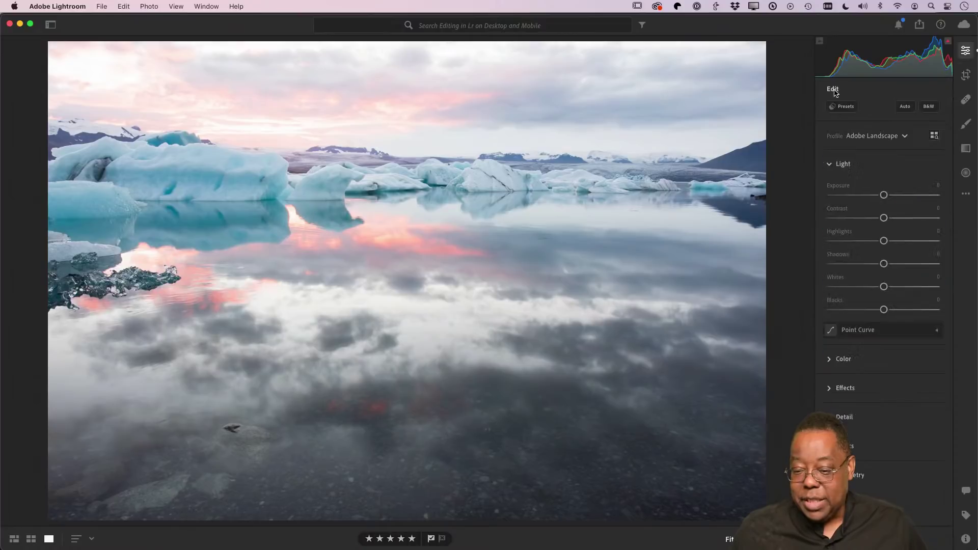
View the short list of favorite profiles without choosing another one, and collapse the Light adjustments
{"action": "left_click", "coordinate": [896, 136]}
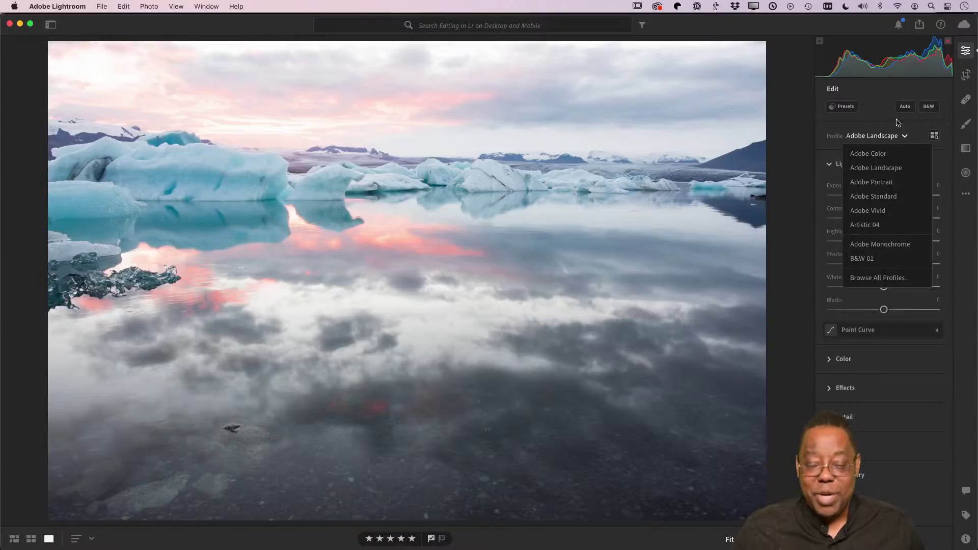
{"action": "left_click", "coordinate": [897, 122]}
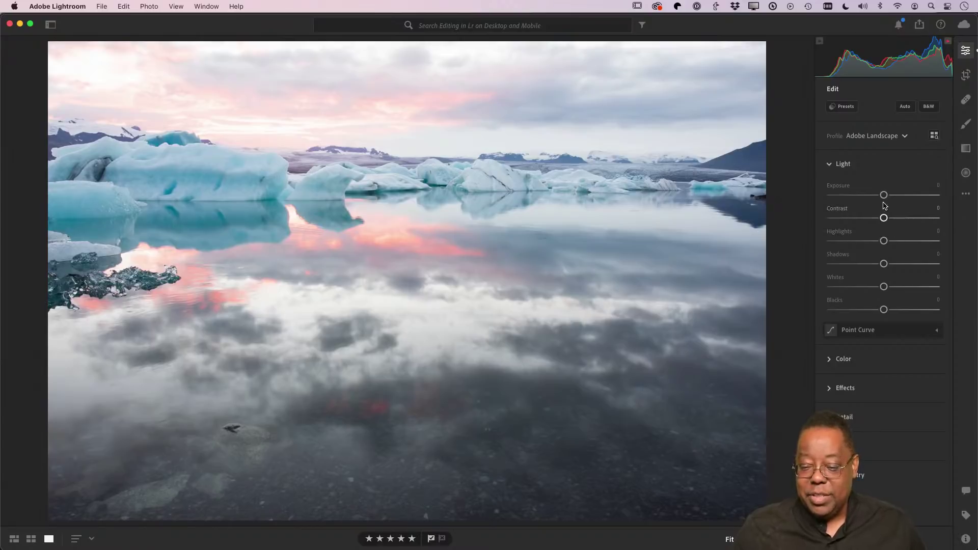
{"action": "left_click", "coordinate": [830, 164]}
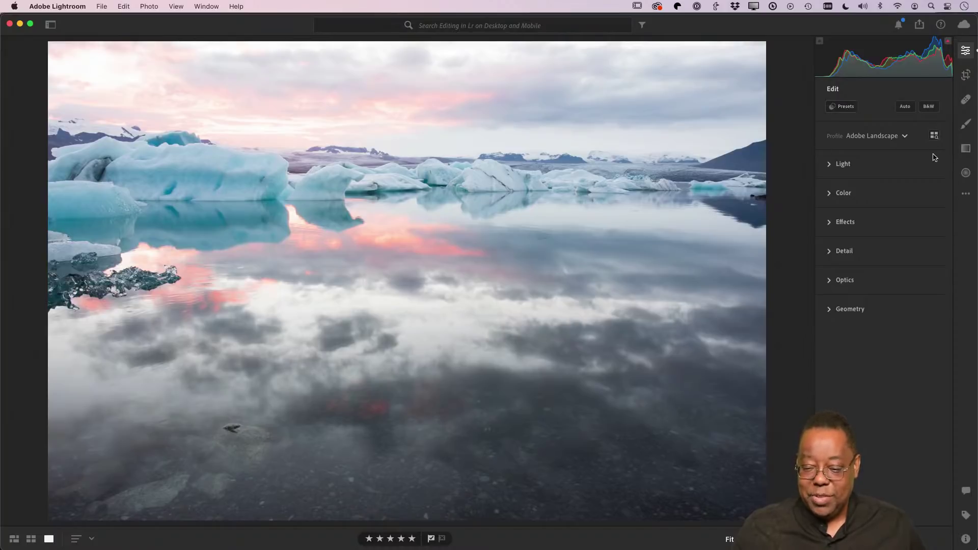
Browse the Artistic and B&W profile groups, preview B&W profiles on the photo and return to the edit controls without applying any
{"action": "left_click", "coordinate": [934, 136]}
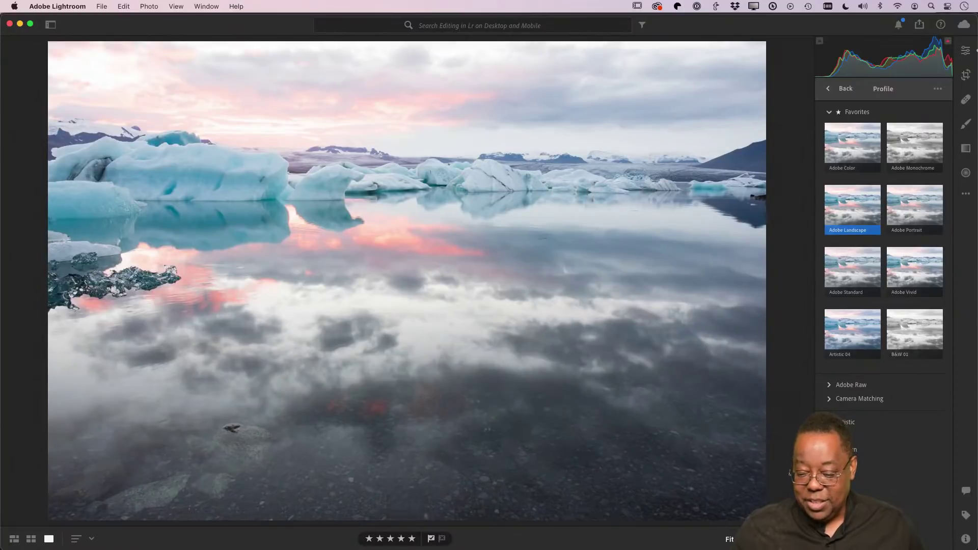
{"action": "left_click", "coordinate": [846, 421]}
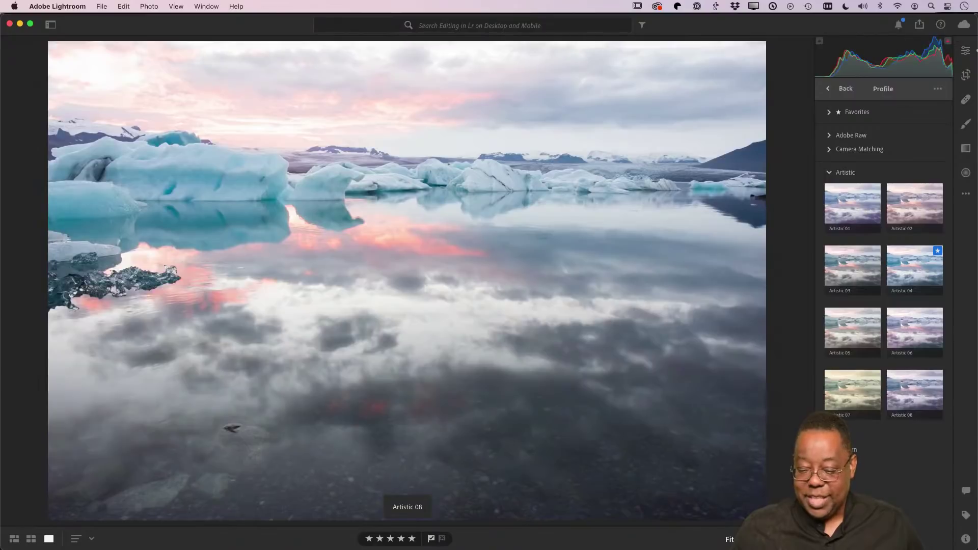
{"action": "left_click", "coordinate": [840, 436]}
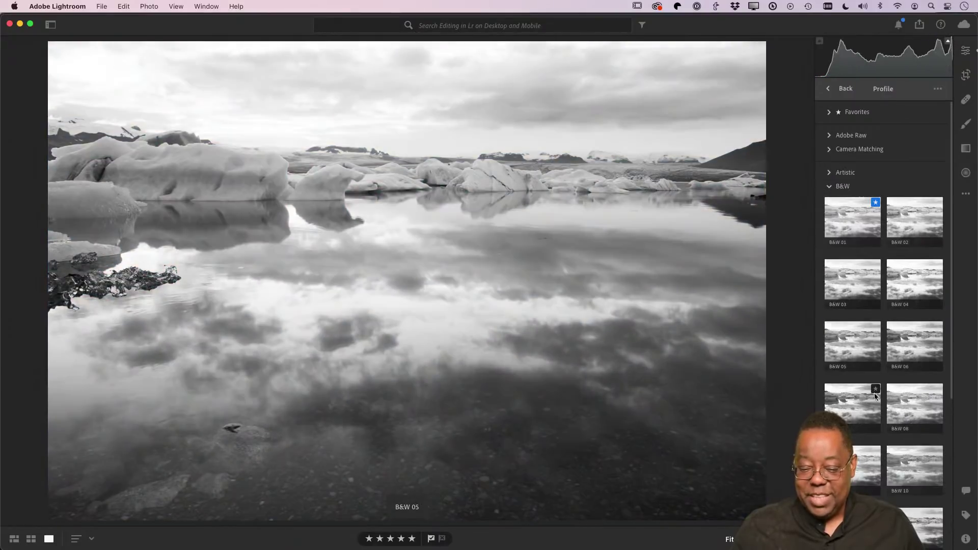
{"action": "scroll", "coordinate": [898, 445], "scroll_direction": "down", "scroll_amount": 5}
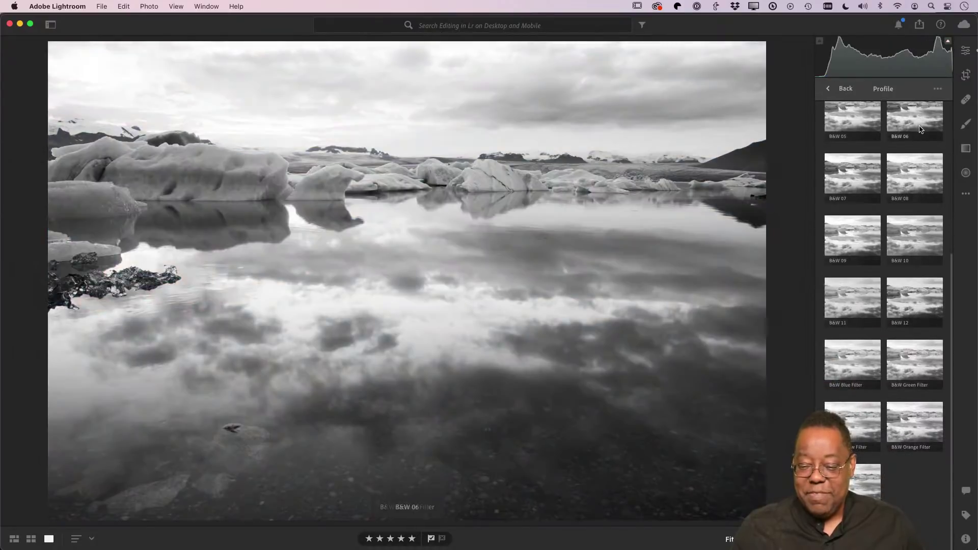
{"action": "scroll", "coordinate": [897, 137], "scroll_direction": "up", "scroll_amount": 5}
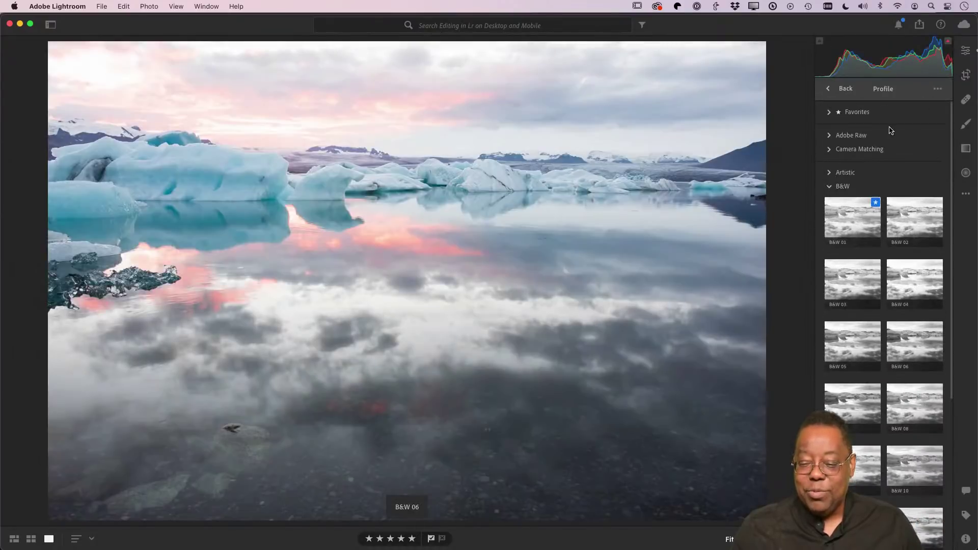
{"action": "left_click", "coordinate": [835, 89]}
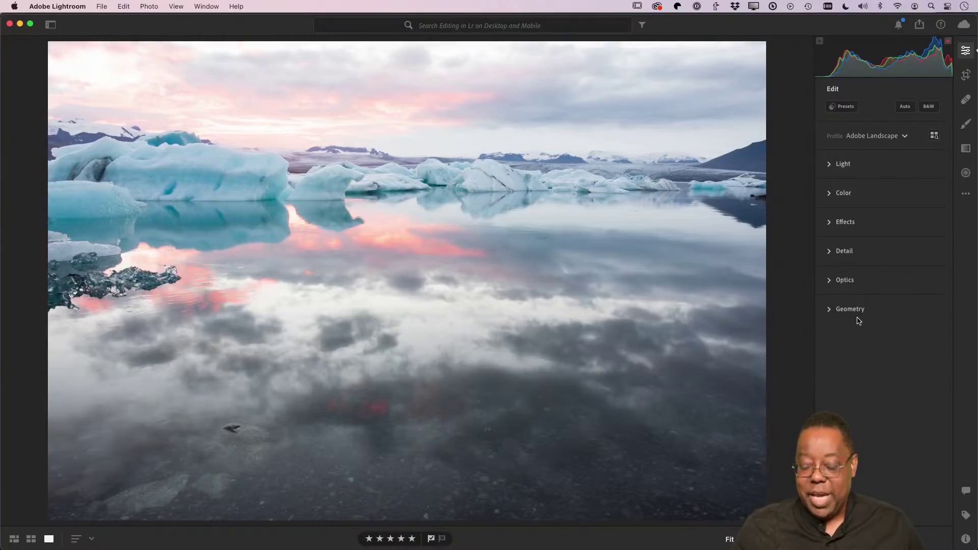
View the Light adjustments and the Color adjustments in turn, collapsing each group again
{"action": "left_click", "coordinate": [833, 168]}
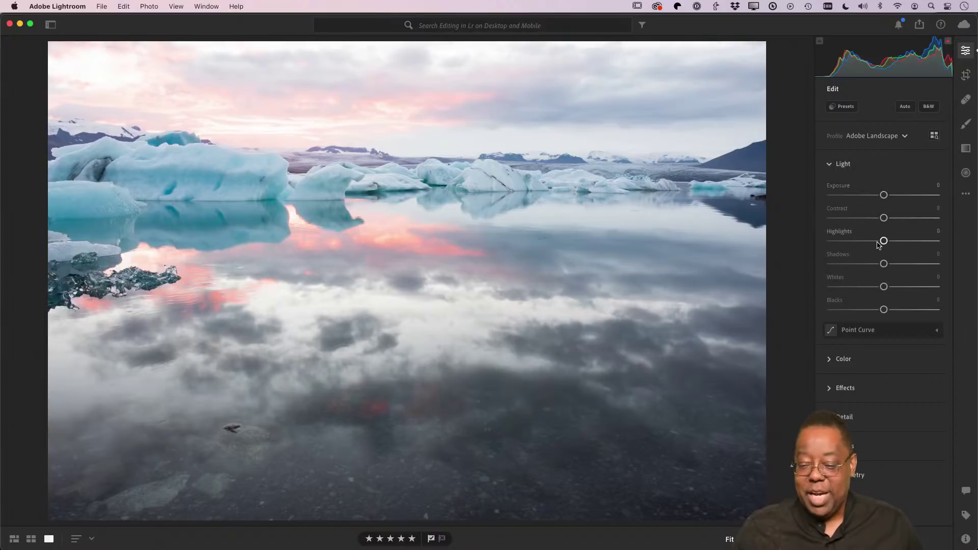
{"action": "left_click", "coordinate": [840, 164]}
{"action": "left_click", "coordinate": [839, 193]}
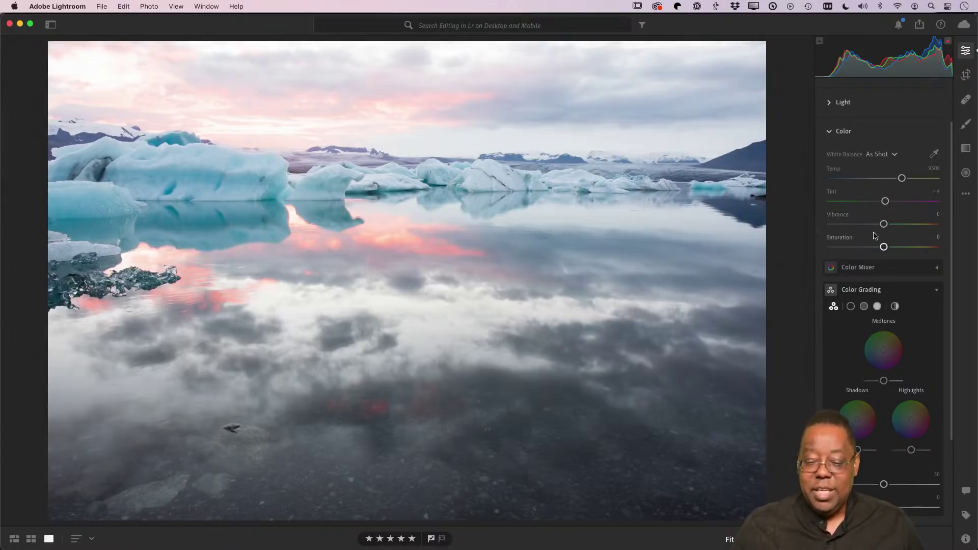
{"action": "left_click", "coordinate": [837, 134]}
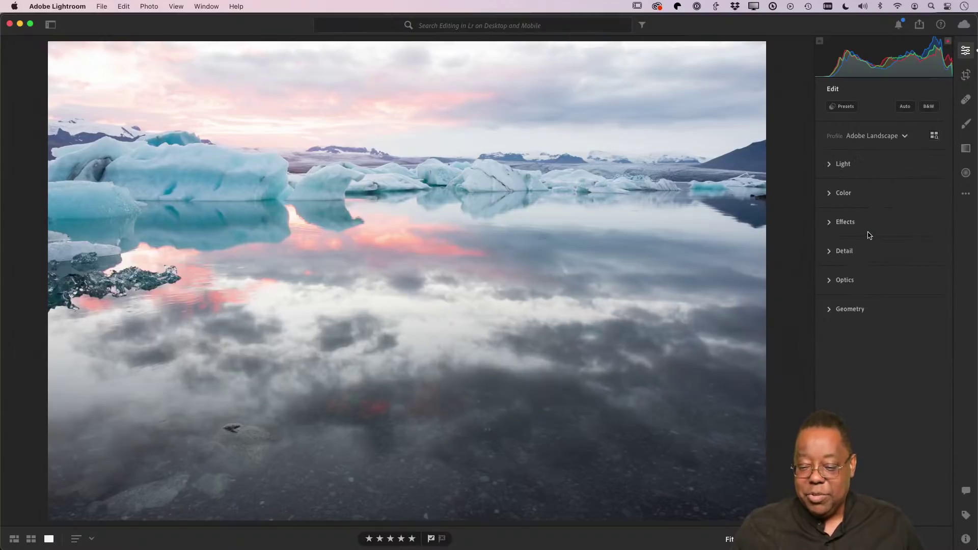
View the Effects adjustments, collapse them and expand the Detail adjustments for sharpening and noise reduction
{"action": "left_click", "coordinate": [831, 224]}
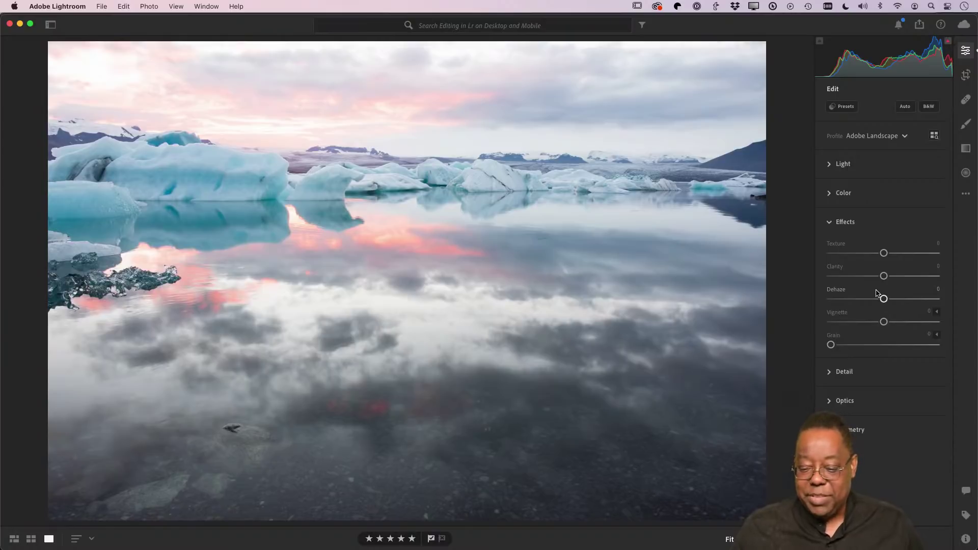
{"action": "left_click", "coordinate": [829, 225]}
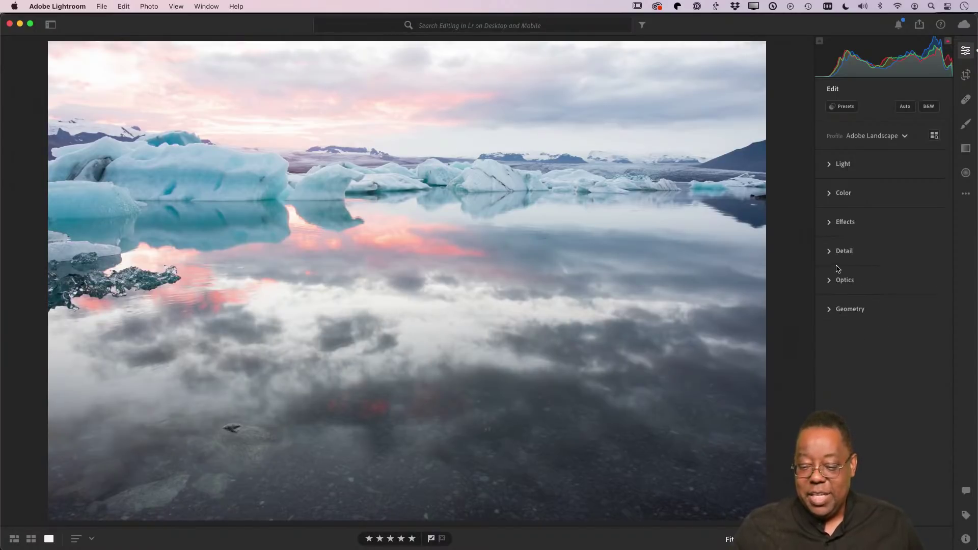
{"action": "left_click", "coordinate": [830, 251]}
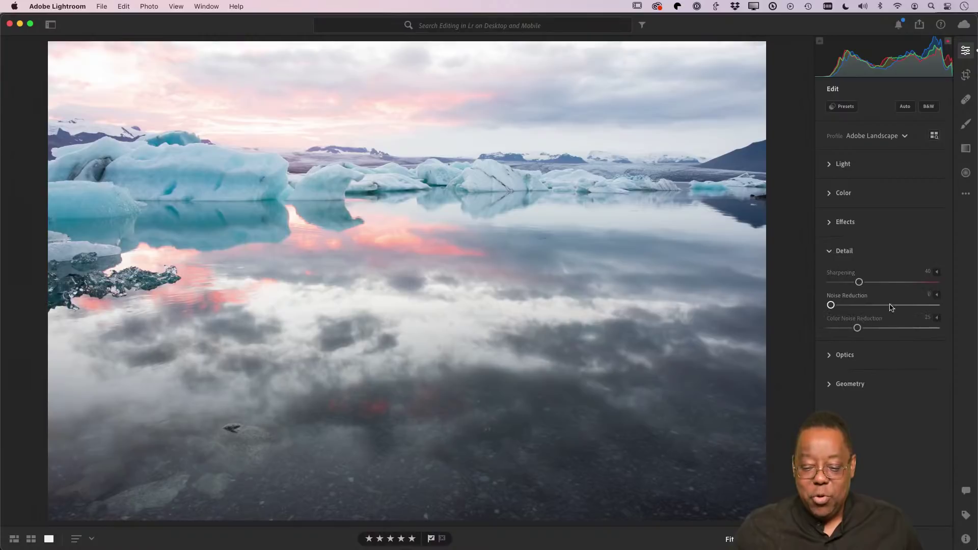
Collapse the Detail adjustments, compare the photo with and without lens corrections in the Optics adjustments, and leave Enable Lens Corrections on
{"action": "left_click", "coordinate": [830, 252]}
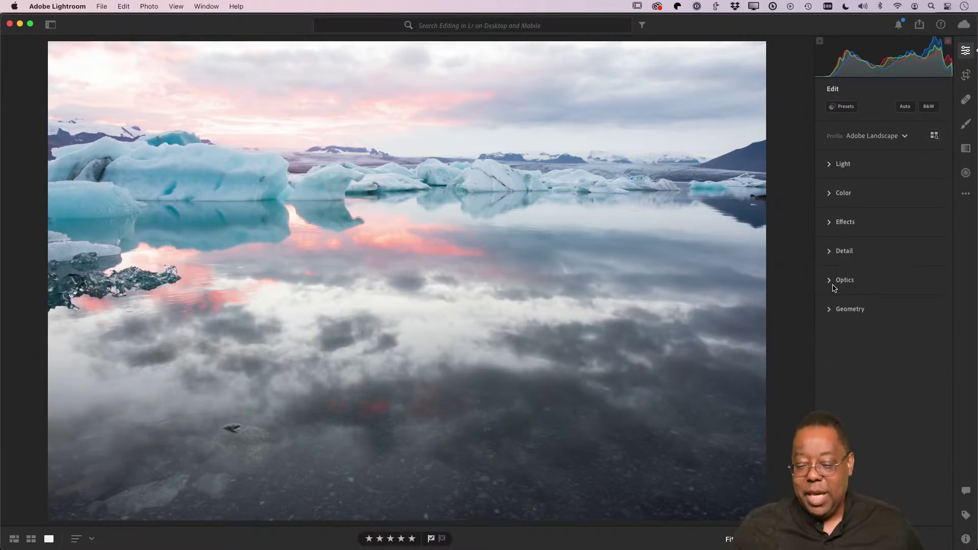
{"action": "left_click", "coordinate": [829, 283]}
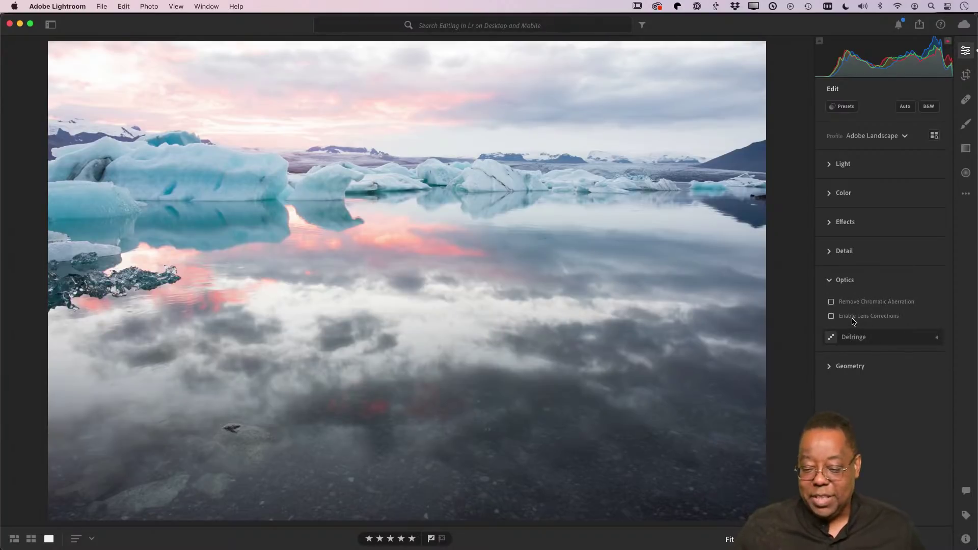
{"action": "mouse_move", "coordinate": [841, 325]}
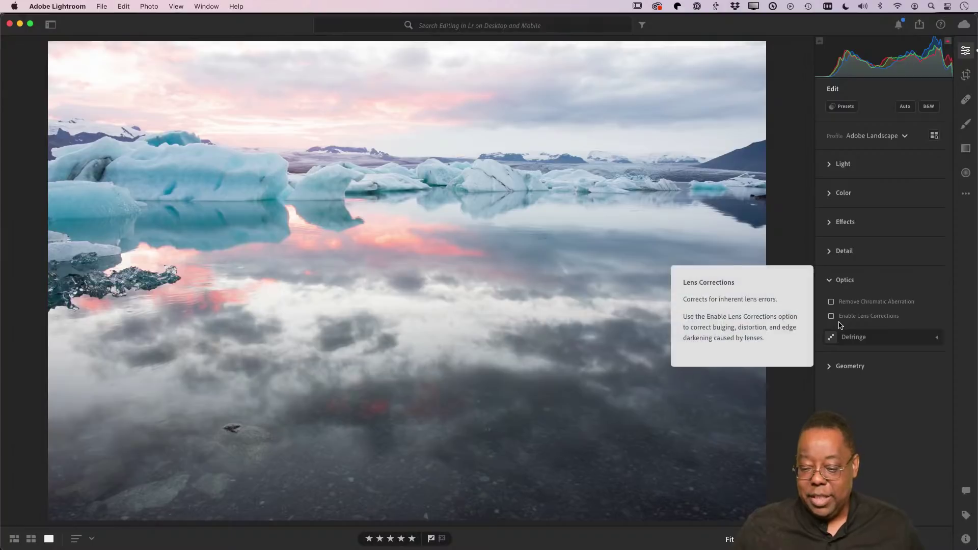
{"action": "left_click", "coordinate": [885, 318]}
{"action": "left_click", "coordinate": [885, 318]}
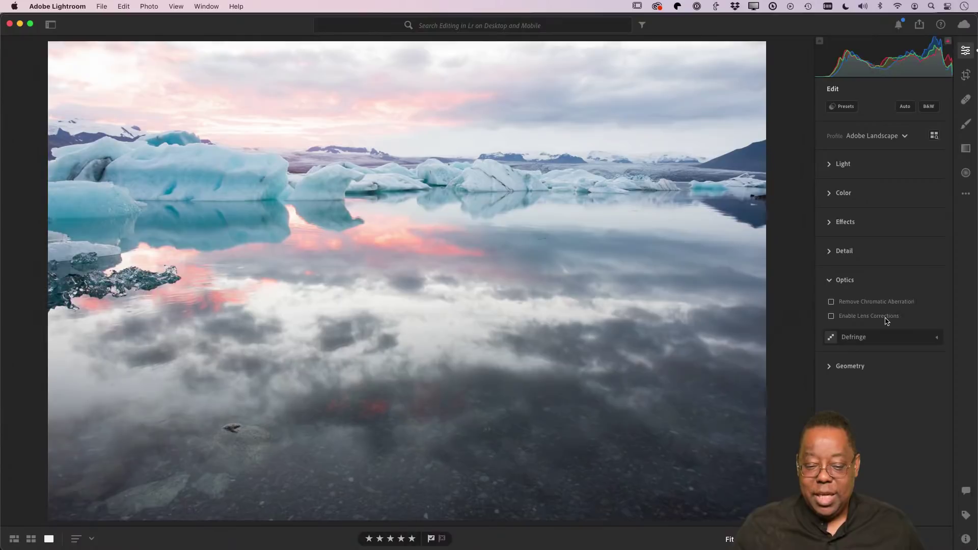
{"action": "left_click", "coordinate": [885, 317]}
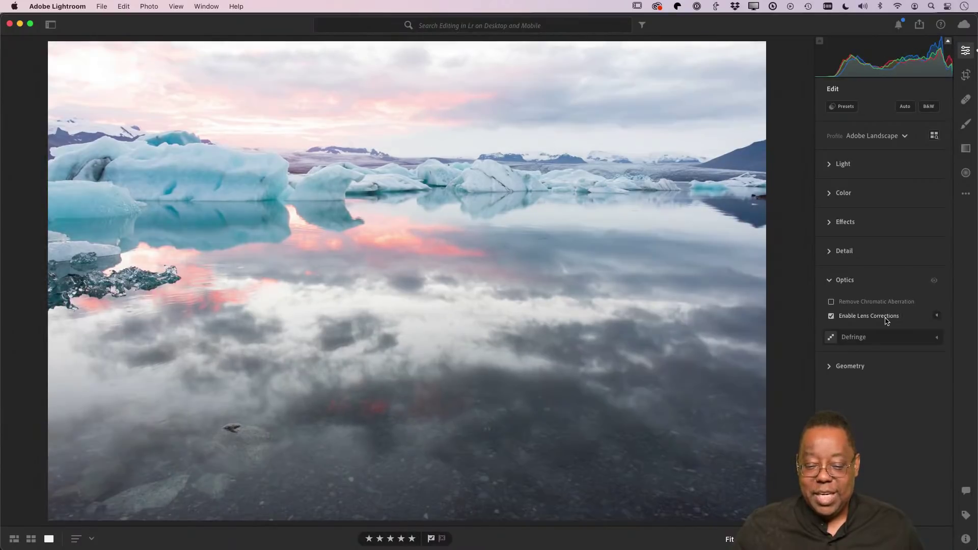
{"action": "left_click", "coordinate": [885, 318]}
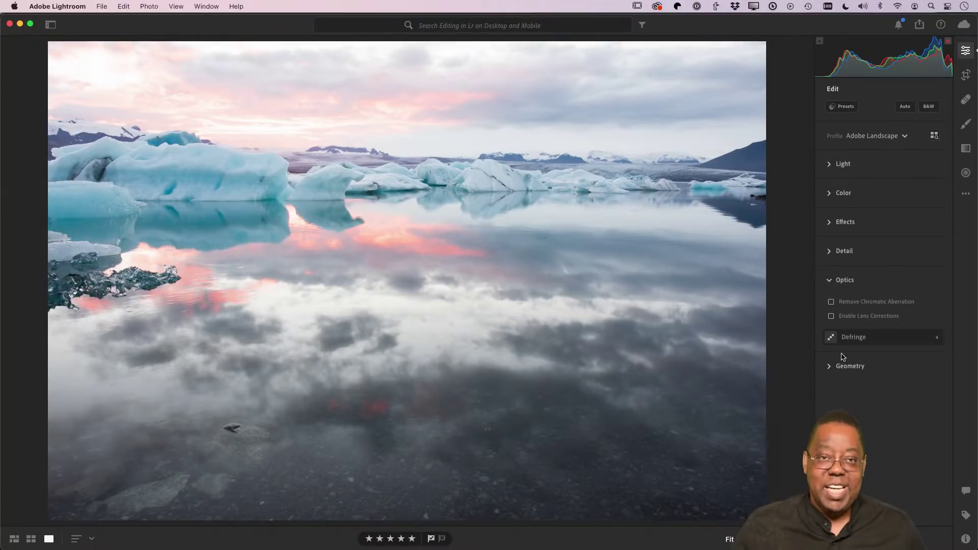
{"action": "left_click", "coordinate": [864, 317]}
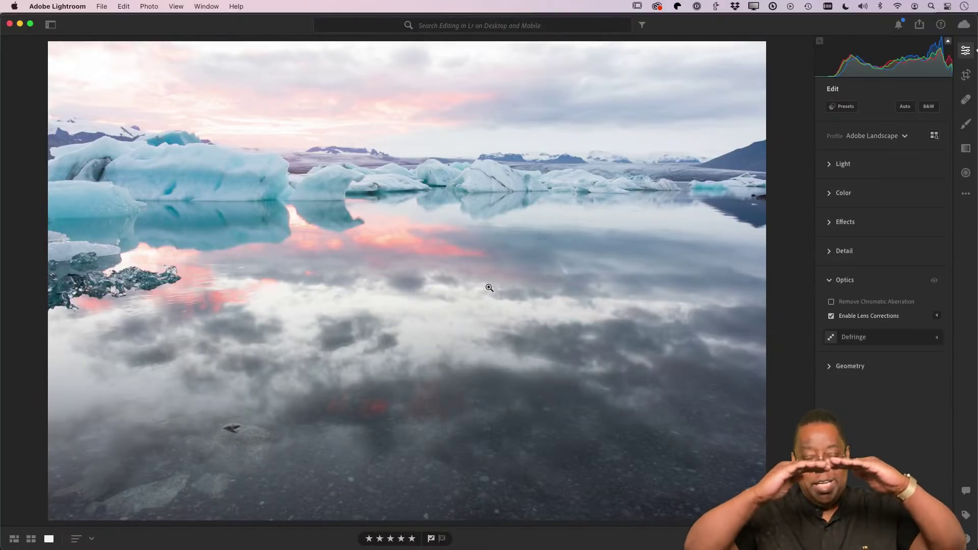
View the Geometry adjustments in place of Optics without changing any value, and collapse them again
{"action": "left_click", "coordinate": [829, 281]}
{"action": "left_click", "coordinate": [829, 310]}
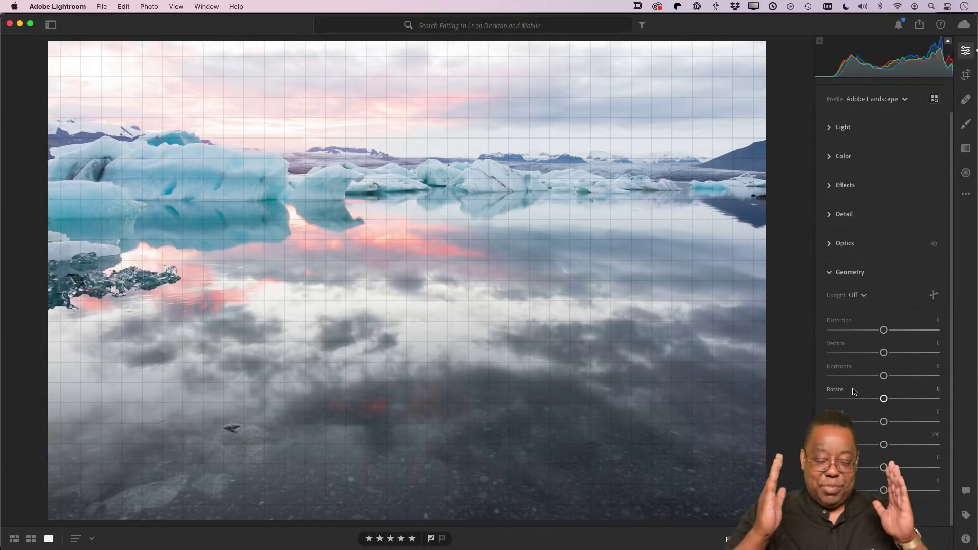
{"action": "left_click", "coordinate": [830, 273]}
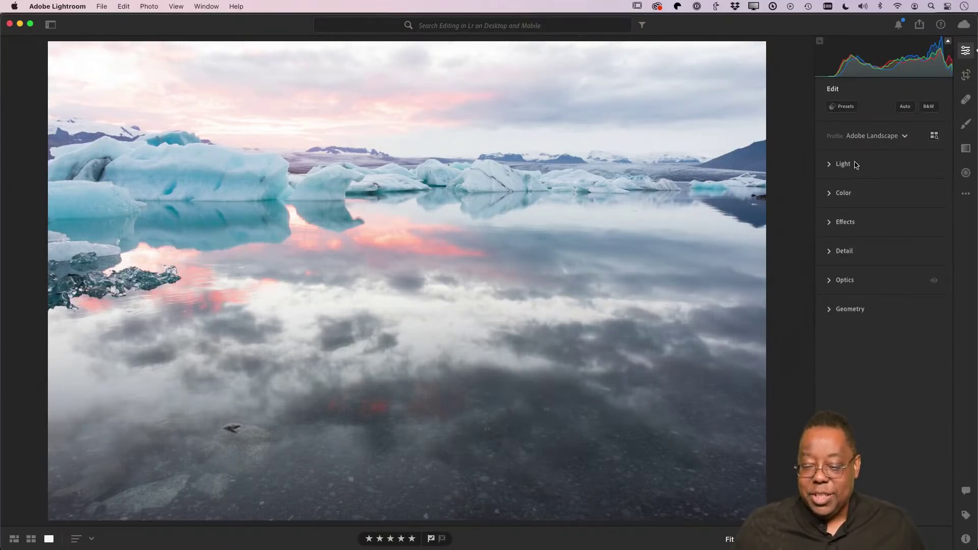
Apply the Auto adjustment to the photo and set the Exposure to -0.80 in the Light adjustments
{"action": "left_click", "coordinate": [835, 165]}
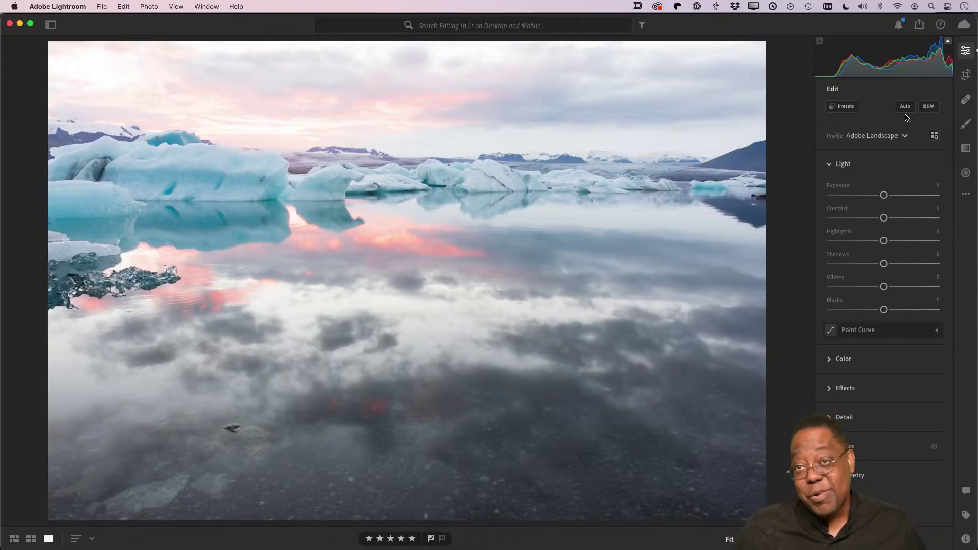
{"action": "left_click", "coordinate": [905, 107]}
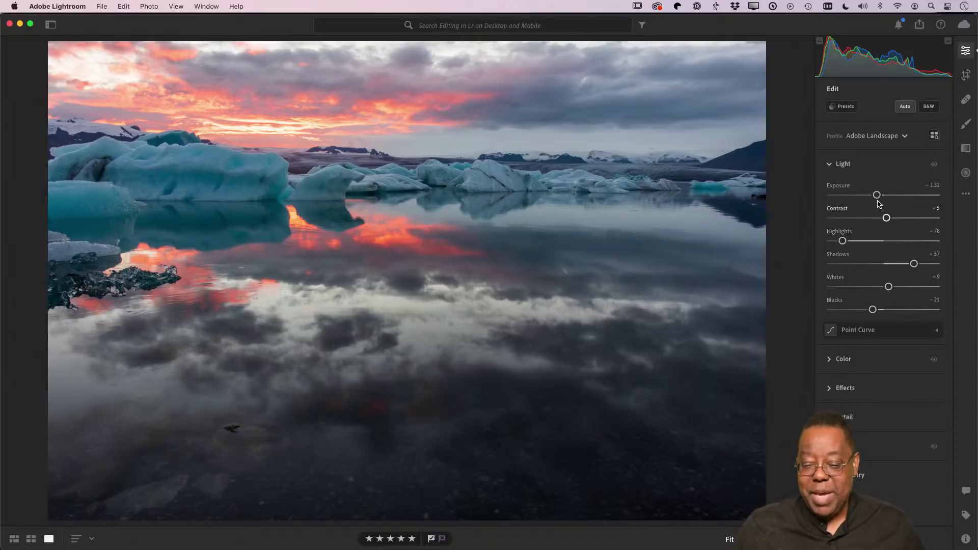
{"action": "left_click_drag", "start_coordinate": [876, 195], "coordinate": [879, 195]}
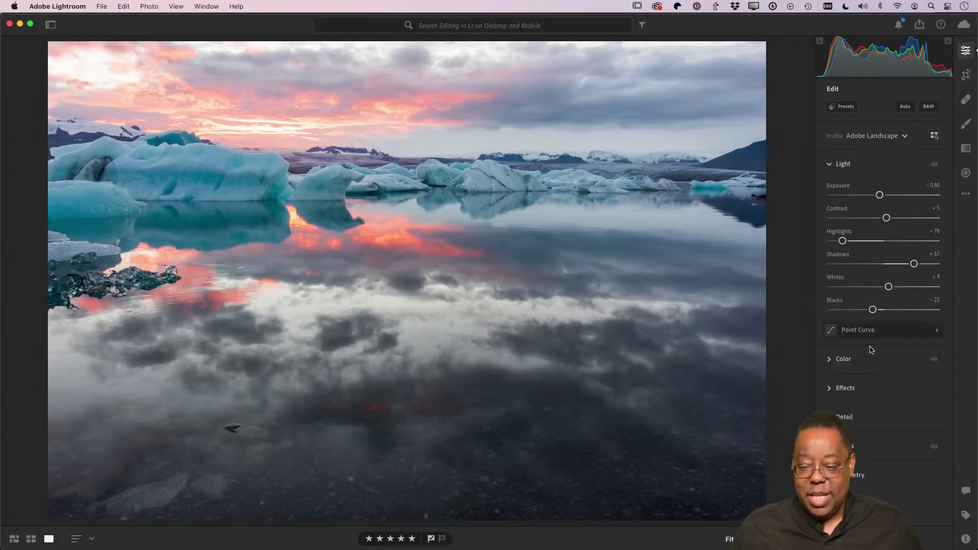
Straighten the photo to -2.71 with the Crop tool and close the crop to view the result
{"action": "left_click", "coordinate": [970, 76]}
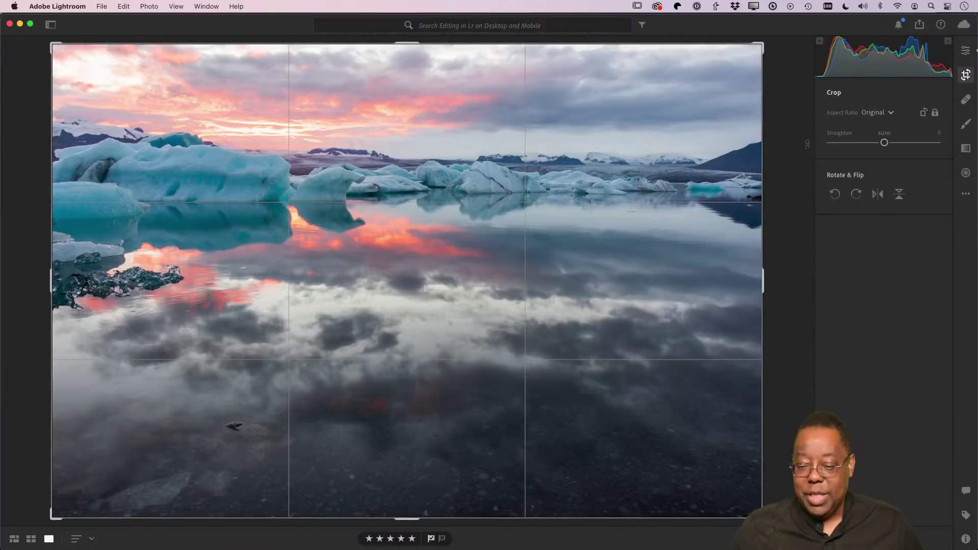
{"action": "left_click", "coordinate": [884, 143]}
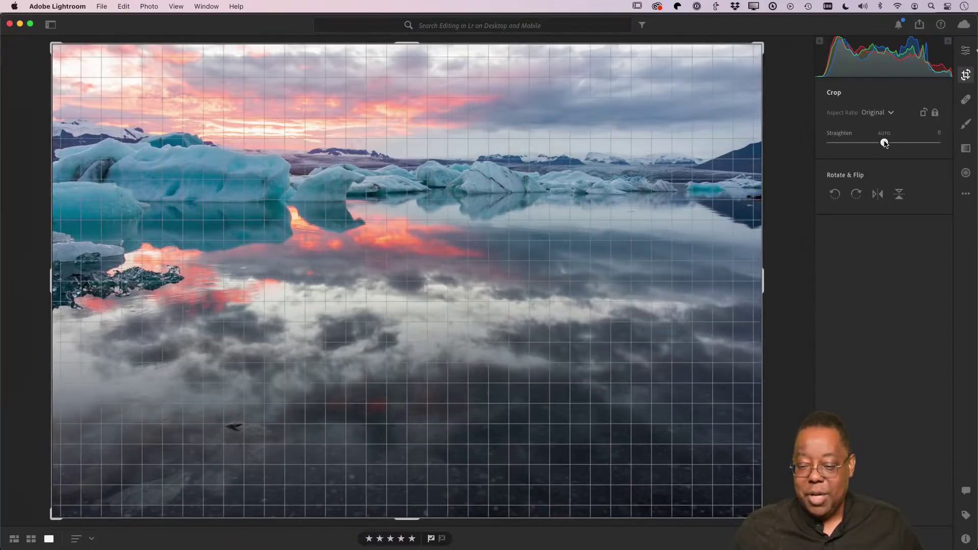
{"action": "left_click_drag", "start_coordinate": [884, 143], "coordinate": [881, 144]}
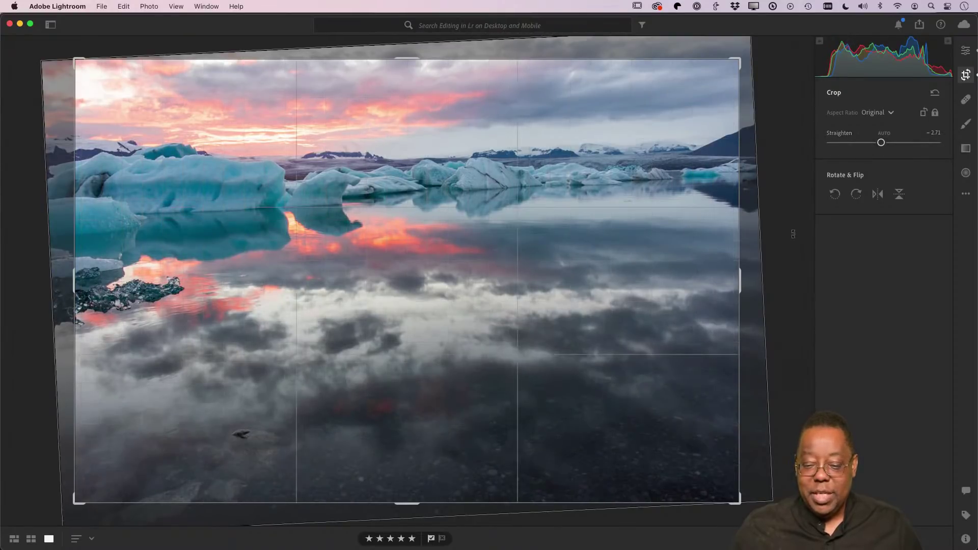
{"action": "left_click", "coordinate": [966, 75]}
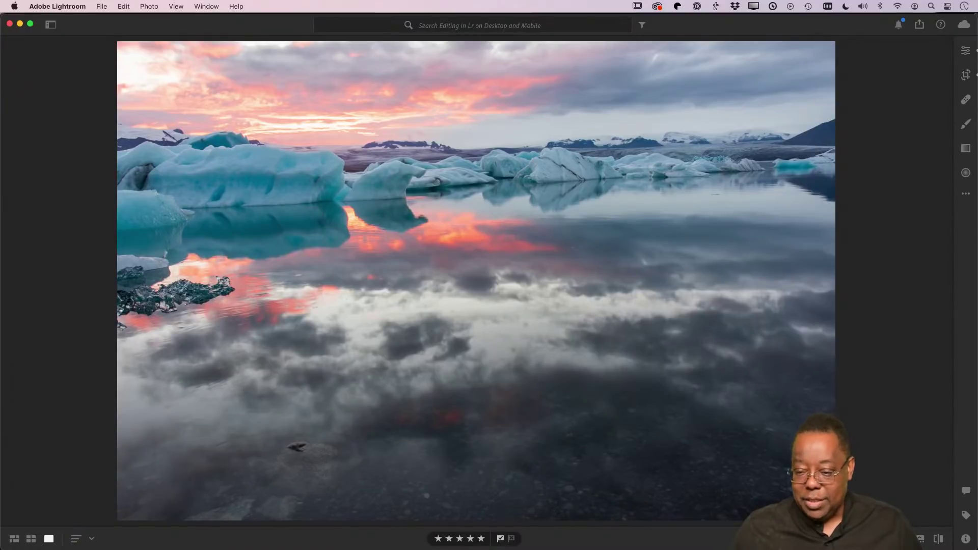
Reopen the crop, set the Straighten value to -1.73 and return to the edit controls
{"action": "left_click", "coordinate": [966, 75]}
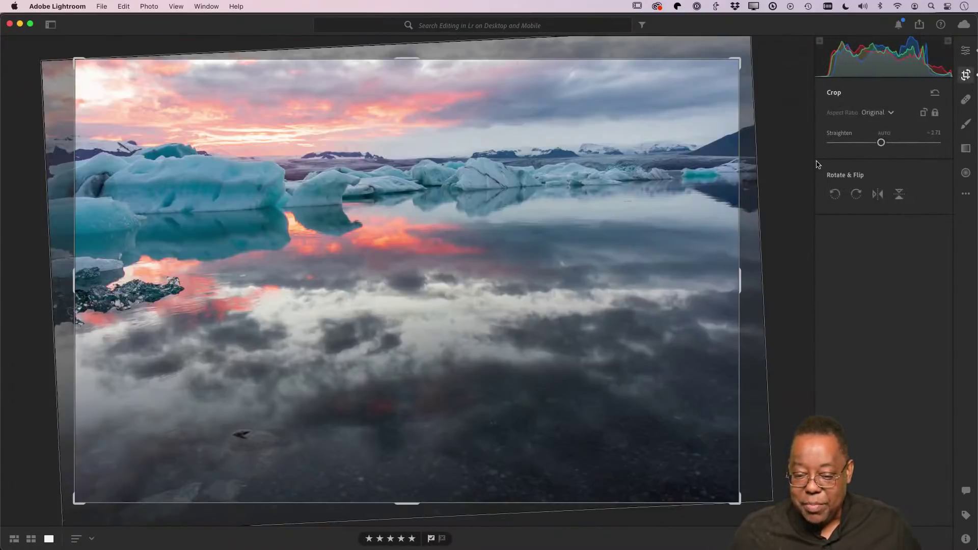
{"action": "left_click_drag", "start_coordinate": [880, 145], "coordinate": [882, 145]}
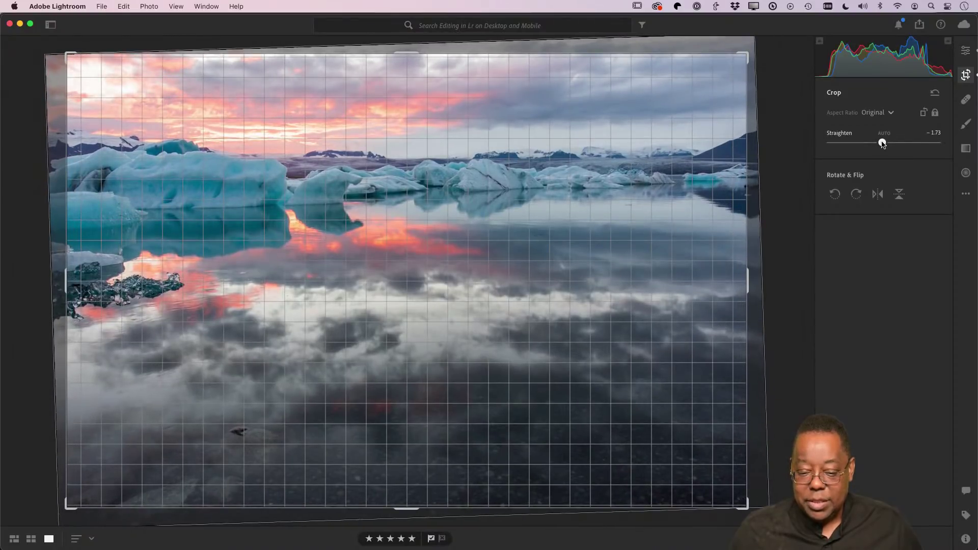
{"action": "left_click_drag", "start_coordinate": [882, 145], "coordinate": [883, 144]}
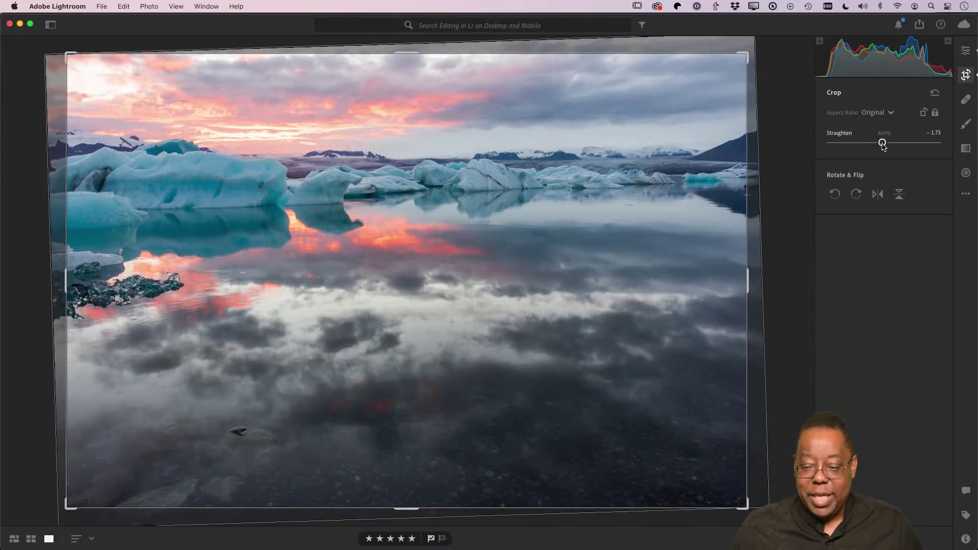
{"action": "left_click", "coordinate": [960, 49]}
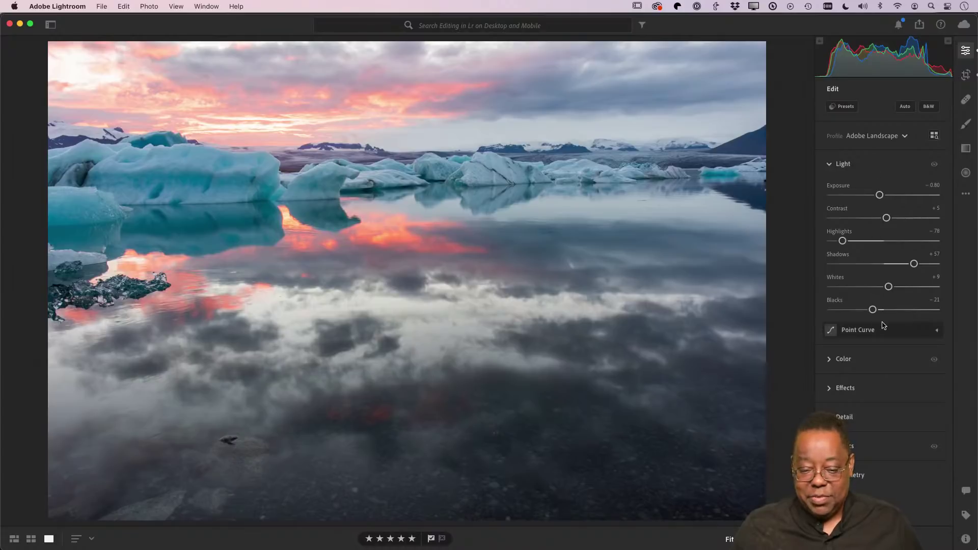
In the Color adjustments, try the Cloudy, Daylight and Shade white balance presets on the photo and restore As Shot
{"action": "left_click", "coordinate": [829, 360]}
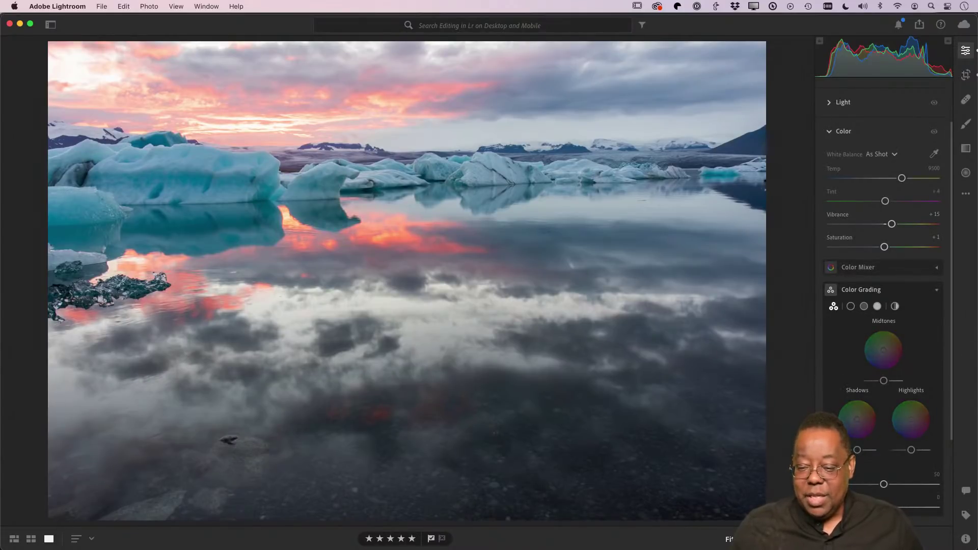
{"action": "left_click", "coordinate": [886, 157]}
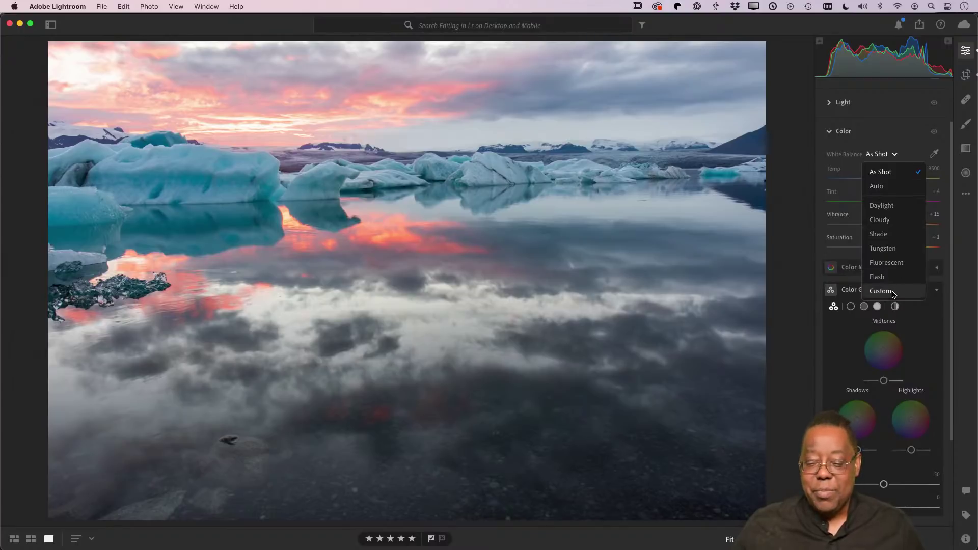
{"action": "left_click", "coordinate": [904, 220]}
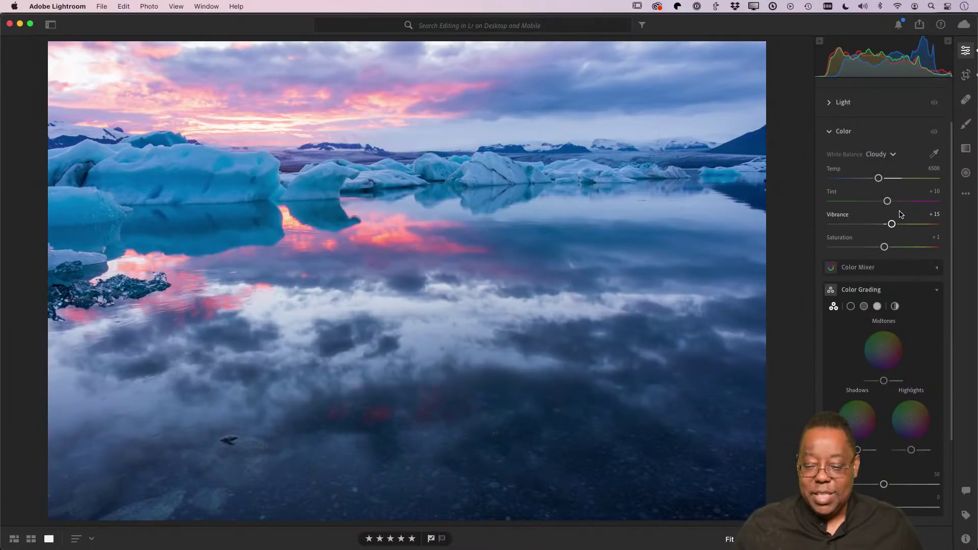
{"action": "left_click", "coordinate": [887, 155]}
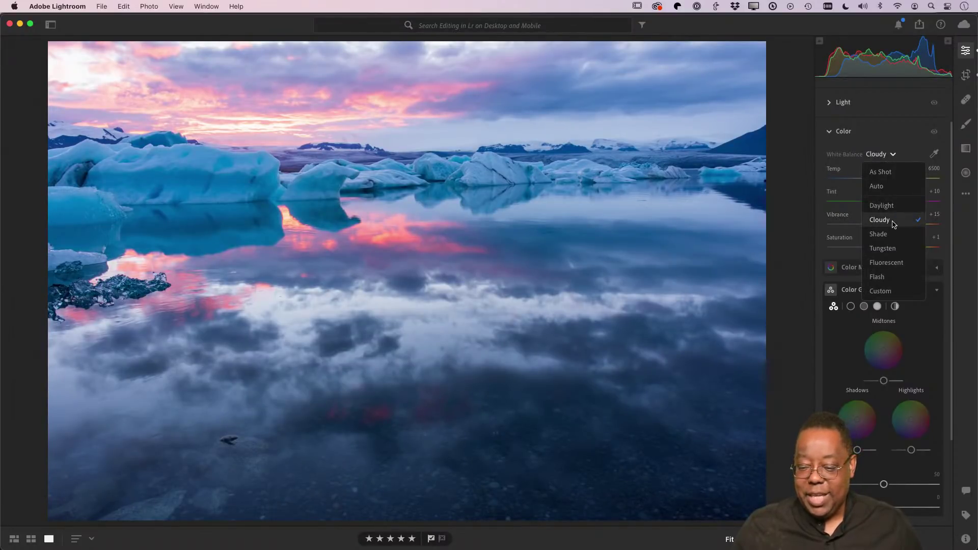
{"action": "left_click", "coordinate": [892, 208]}
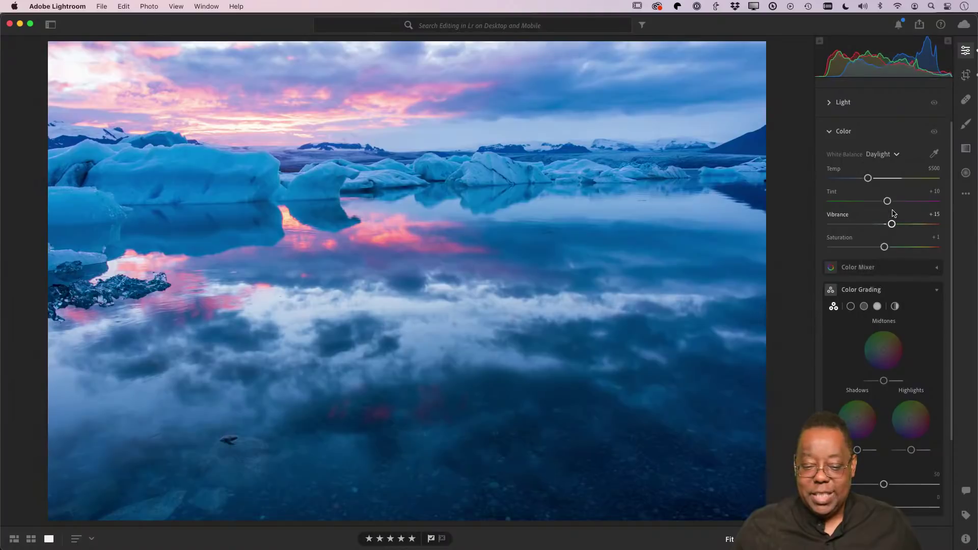
{"action": "left_click", "coordinate": [882, 155]}
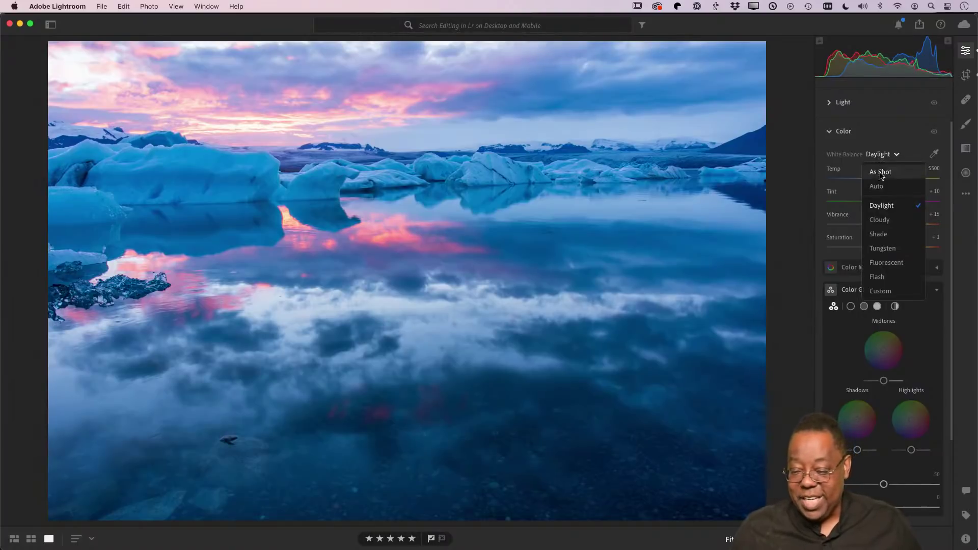
{"action": "left_click", "coordinate": [886, 235]}
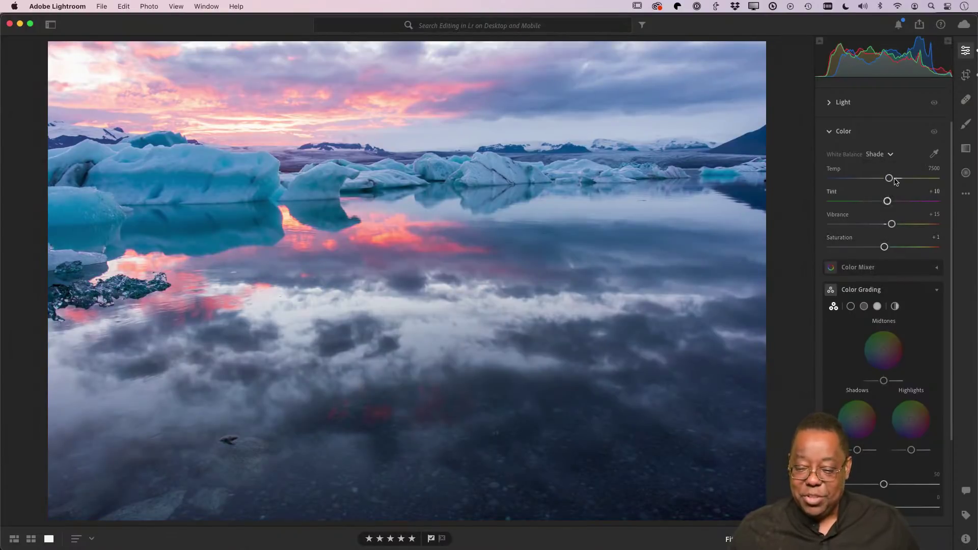
{"action": "left_click", "coordinate": [882, 154]}
{"action": "left_click", "coordinate": [886, 171]}
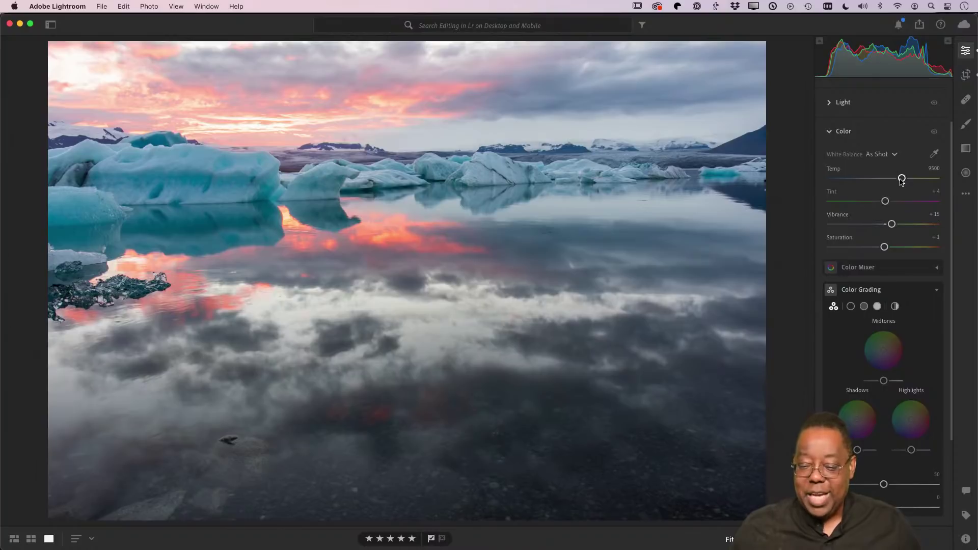
{"action": "left_click", "coordinate": [879, 155]}
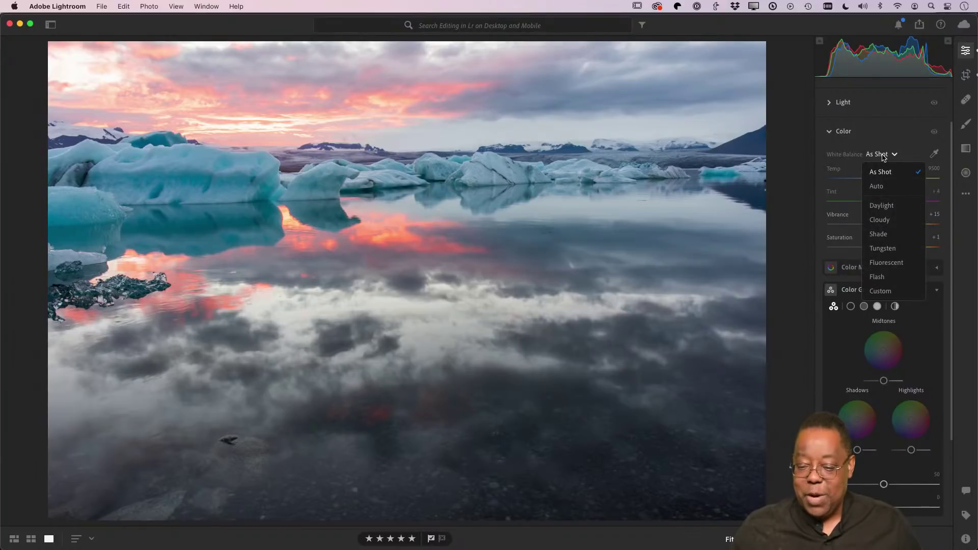
{"action": "left_click", "coordinate": [879, 172]}
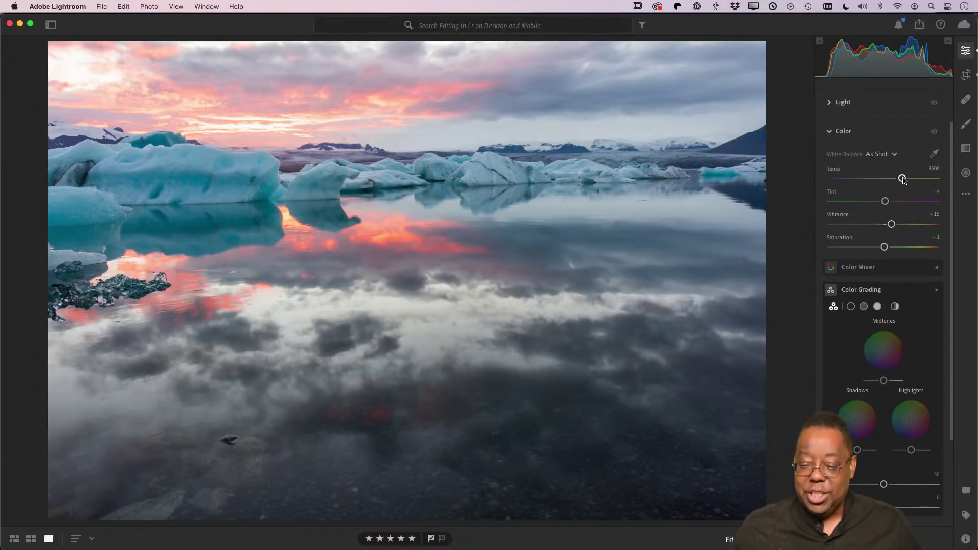
Fine-tune the Color adjustments to Temp 8703, Vibrance +19 and Saturation 0, trying a Saturation of +86 along the way
{"action": "mouse_move", "coordinate": [901, 179]}
{"action": "left_mouse_down"}
{"action": "mouse_move", "coordinate": [872, 183]}
{"action": "mouse_move", "coordinate": [911, 184]}
{"action": "mouse_move", "coordinate": [897, 185]}
{"action": "left_mouse_up"}
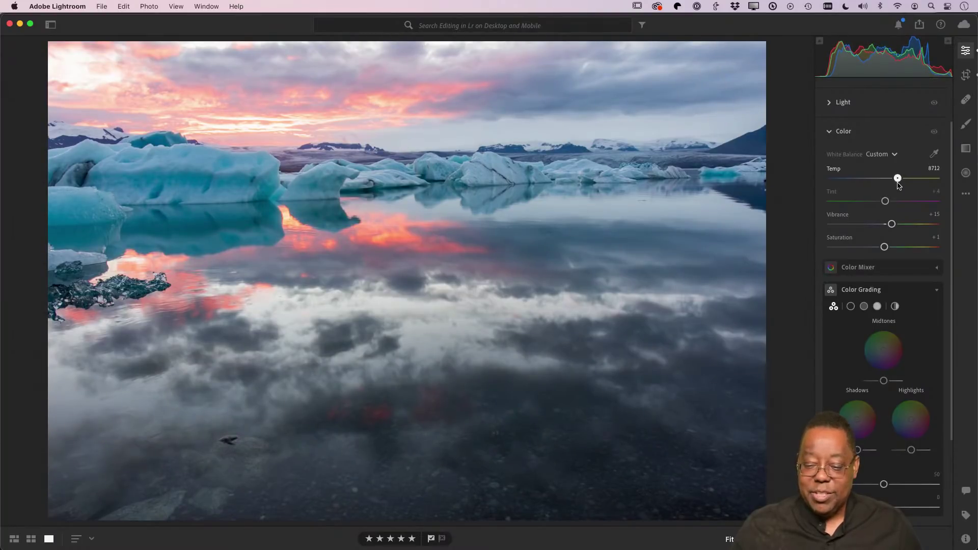
{"action": "left_click_drag", "start_coordinate": [898, 185], "coordinate": [897, 185]}
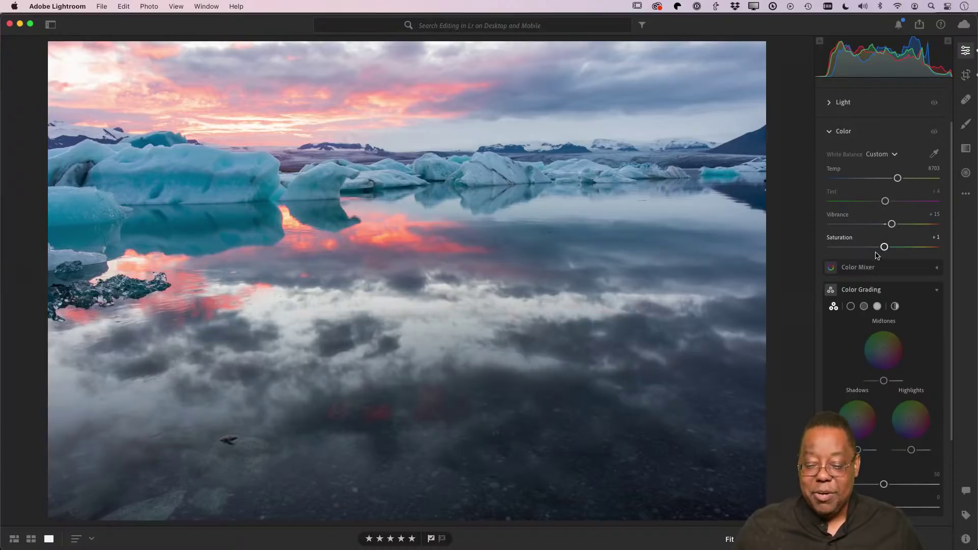
{"action": "mouse_move", "coordinate": [891, 225]}
{"action": "left_mouse_down"}
{"action": "mouse_move", "coordinate": [925, 225]}
{"action": "mouse_move", "coordinate": [826, 232]}
{"action": "mouse_move", "coordinate": [925, 233]}
{"action": "mouse_move", "coordinate": [897, 237]}
{"action": "left_mouse_up"}
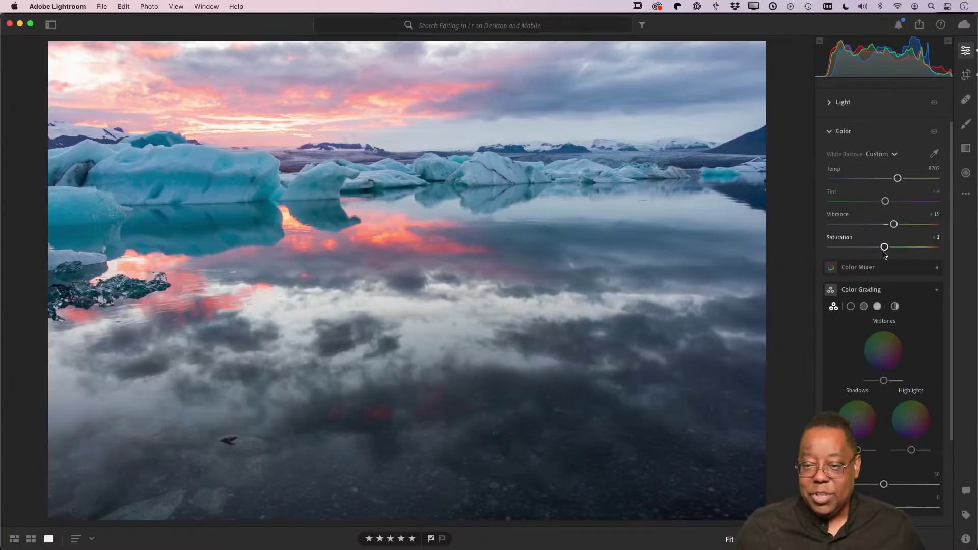
{"action": "left_click_drag", "start_coordinate": [884, 247], "coordinate": [926, 247]}
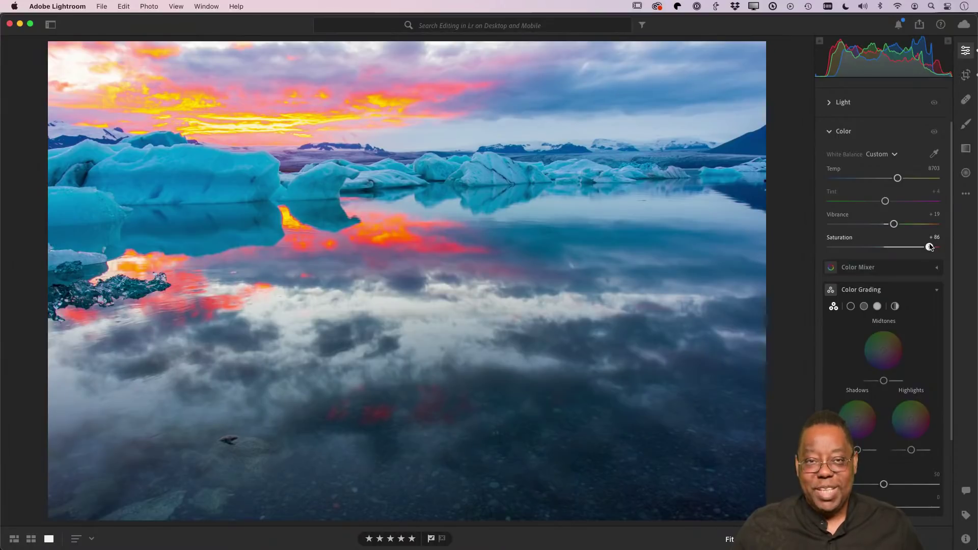
{"action": "left_click_drag", "start_coordinate": [930, 247], "coordinate": [884, 261]}
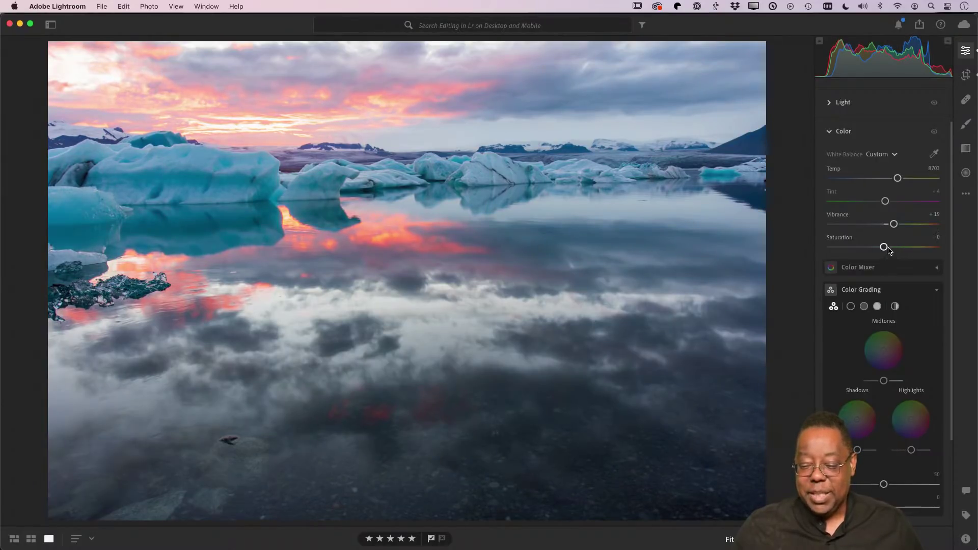
Set Vibrance to +24 in the Color adjustments, try Saturation at +26 and reset Saturation to 0
{"action": "left_click_drag", "start_coordinate": [894, 224], "coordinate": [897, 248]}
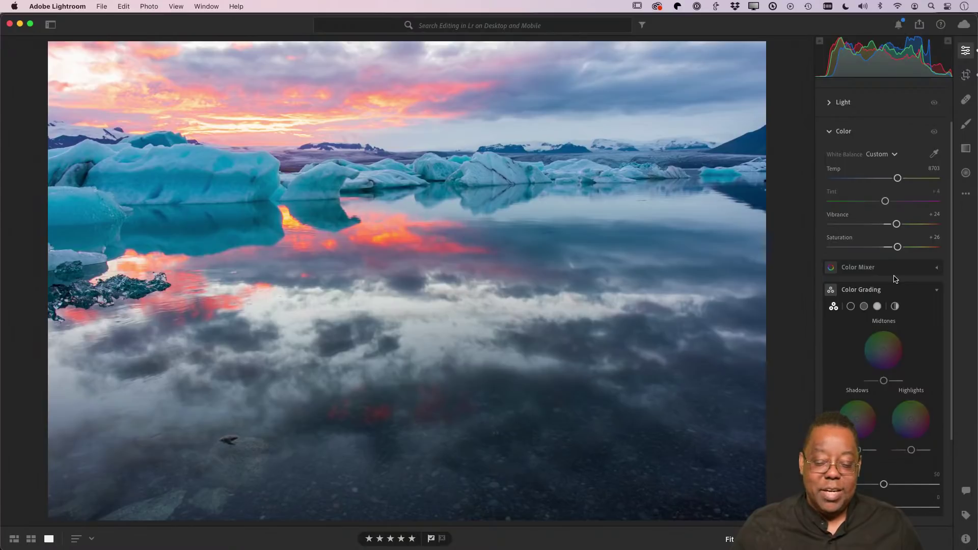
{"action": "double_click", "coordinate": [897, 248]}
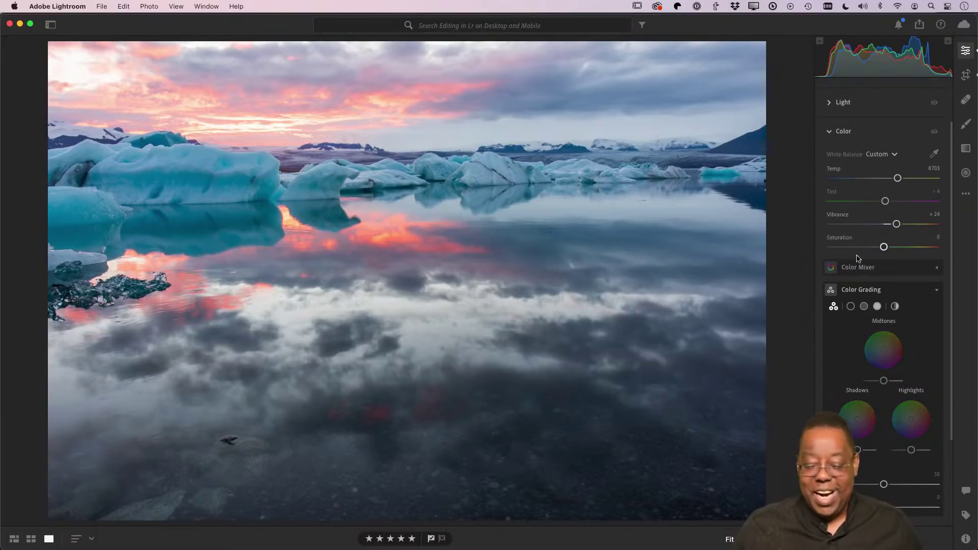
In the Effects adjustments, set Texture to +39, trying Clarity at +67 on the icebergs and resetting it to 0 along the way
{"action": "scroll", "coordinate": [887, 317], "scroll_direction": "down", "scroll_amount": 4}
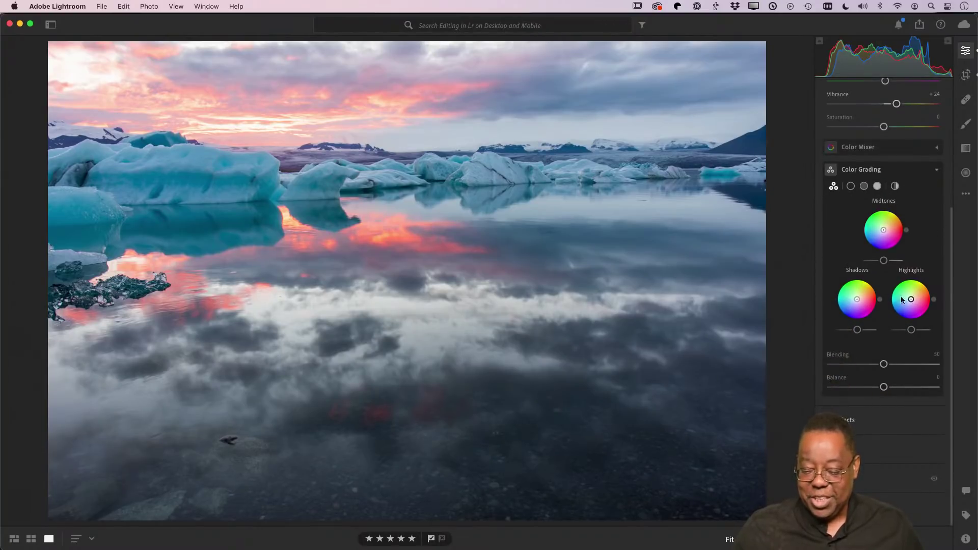
{"action": "left_click", "coordinate": [846, 420]}
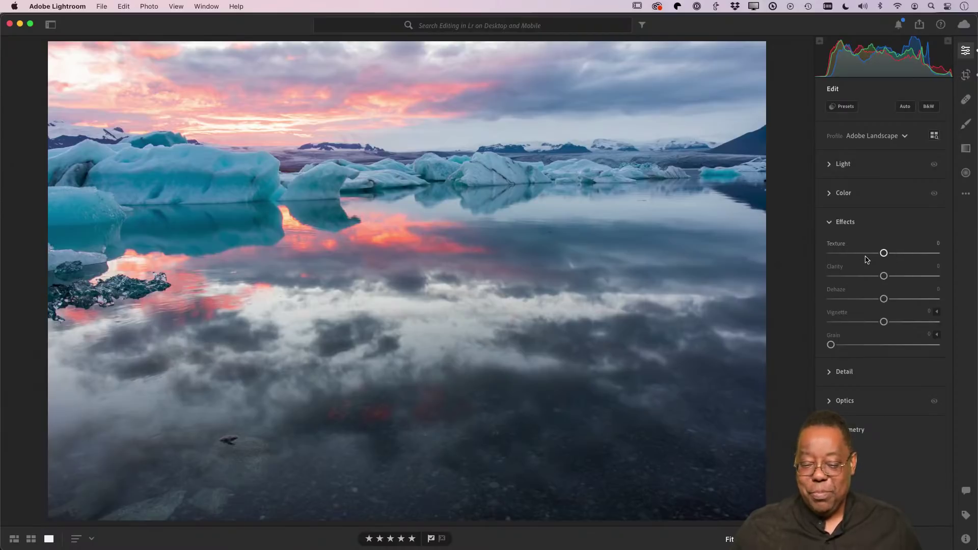
{"action": "left_click", "coordinate": [476, 165]}
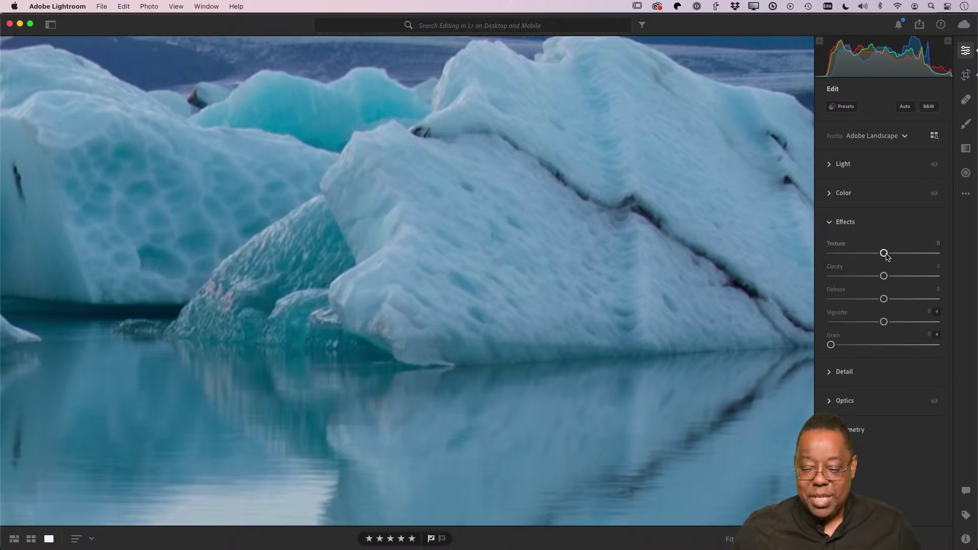
{"action": "left_click_drag", "start_coordinate": [884, 254], "coordinate": [901, 263]}
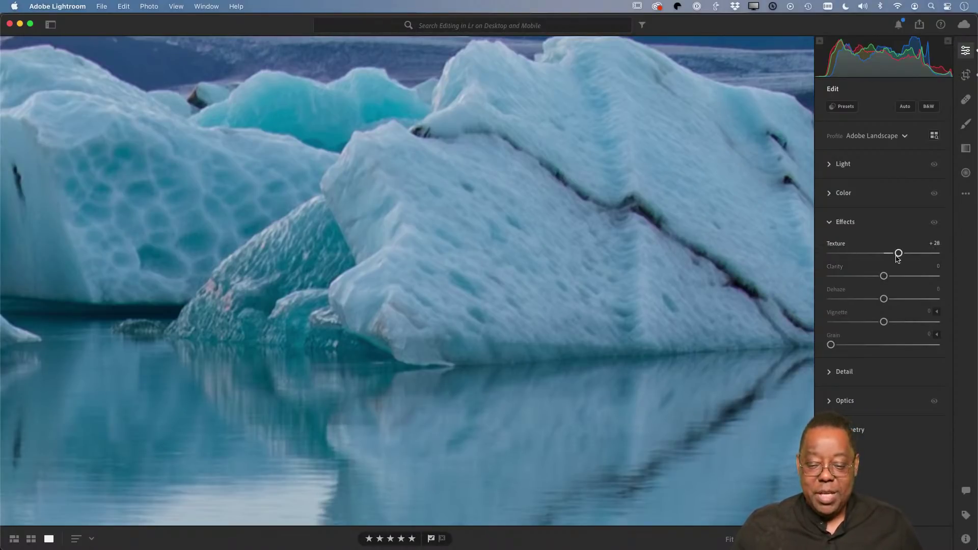
{"action": "mouse_move", "coordinate": [898, 253]}
{"action": "left_mouse_down"}
{"action": "mouse_move", "coordinate": [927, 253]}
{"action": "mouse_move", "coordinate": [811, 264]}
{"action": "mouse_move", "coordinate": [888, 254]}
{"action": "left_mouse_up"}
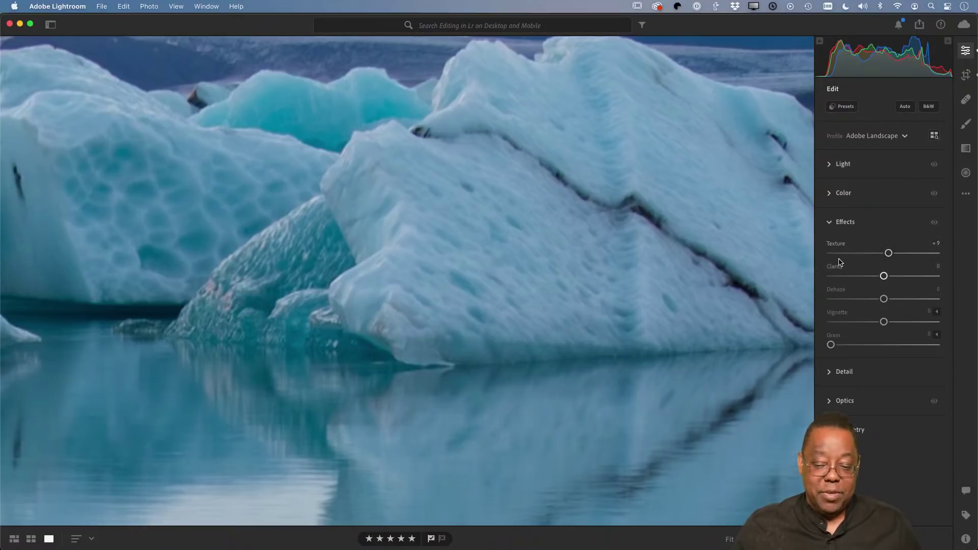
{"action": "left_click_drag", "start_coordinate": [887, 253], "coordinate": [921, 280]}
{"action": "double_click", "coordinate": [895, 254]}
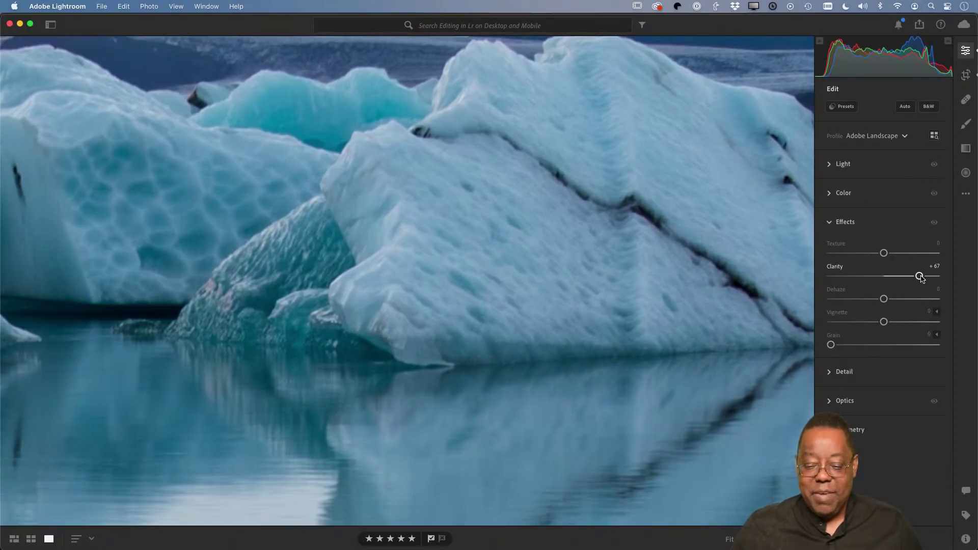
{"action": "double_click", "coordinate": [919, 276]}
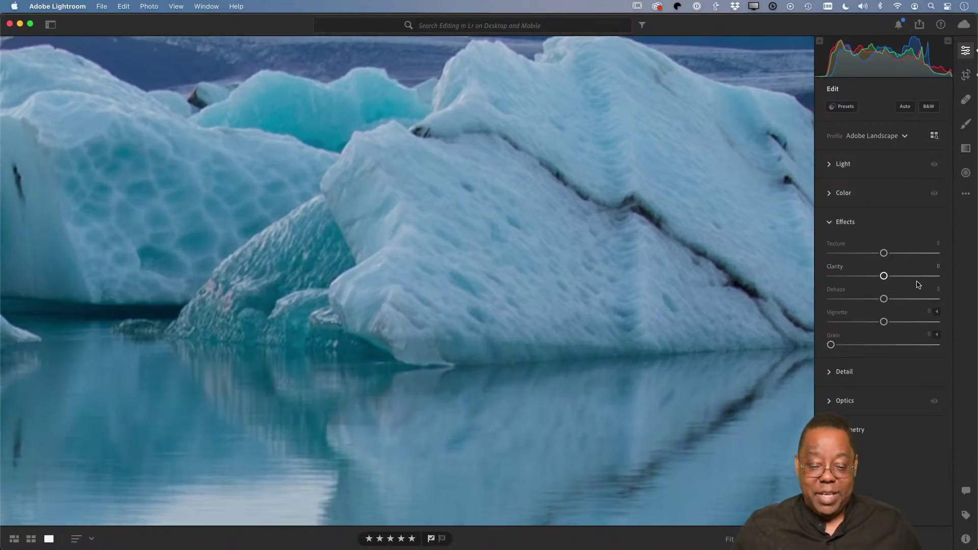
{"action": "left_click_drag", "start_coordinate": [885, 254], "coordinate": [908, 254]}
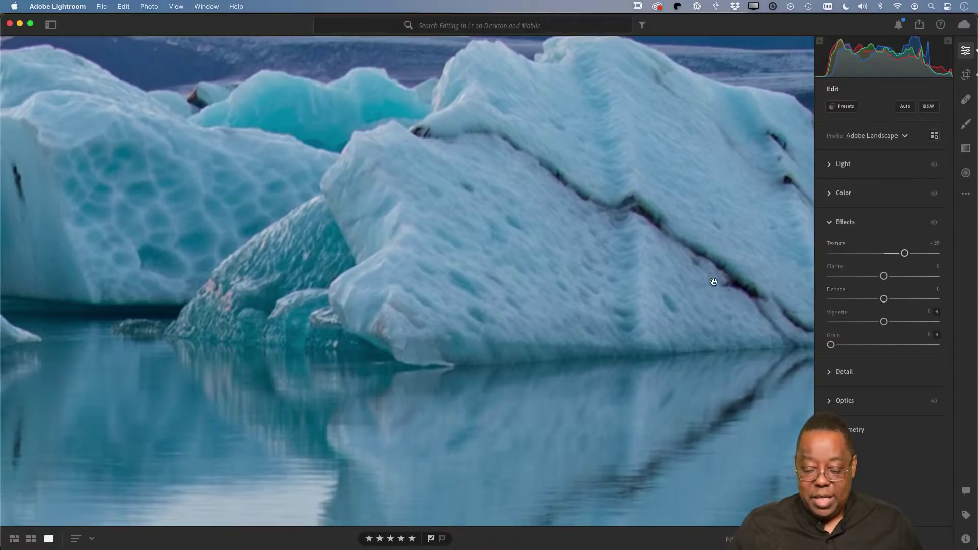
{"action": "left_click", "coordinate": [639, 266]}
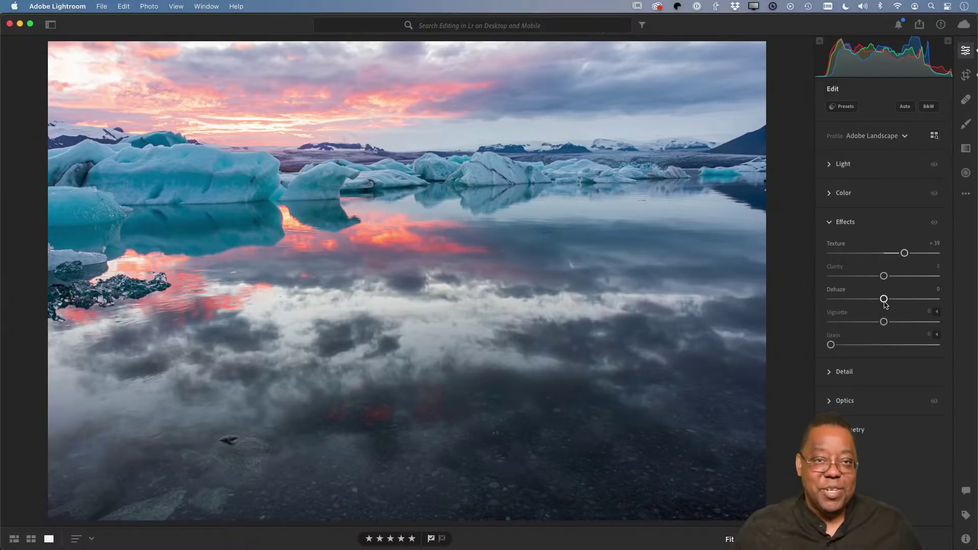
Set Dehaze to +14 in the Effects adjustments, trying a hazy -90 along the way
{"action": "left_click_drag", "start_coordinate": [886, 304], "coordinate": [896, 304]}
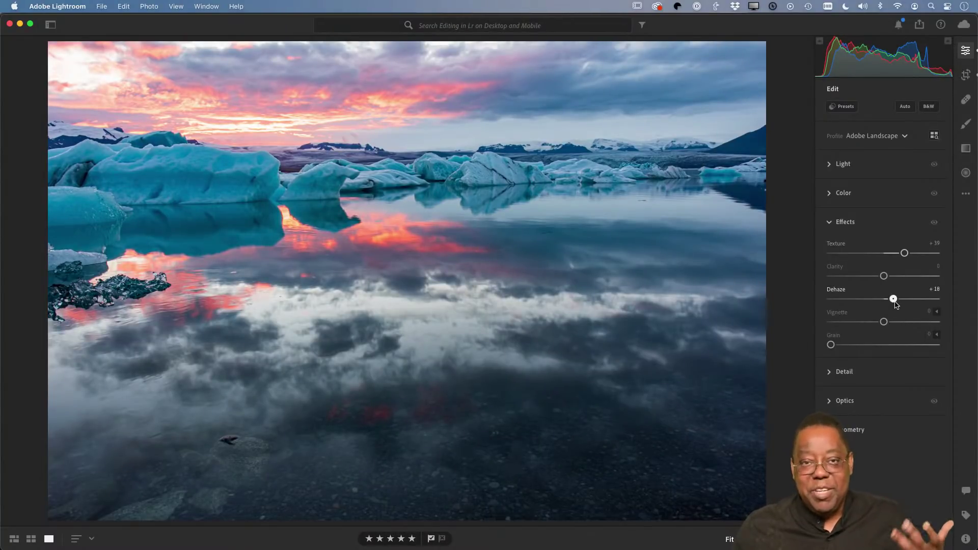
{"action": "mouse_move", "coordinate": [895, 304]}
{"action": "left_mouse_down"}
{"action": "mouse_move", "coordinate": [946, 302]}
{"action": "mouse_move", "coordinate": [895, 309]}
{"action": "left_mouse_up"}
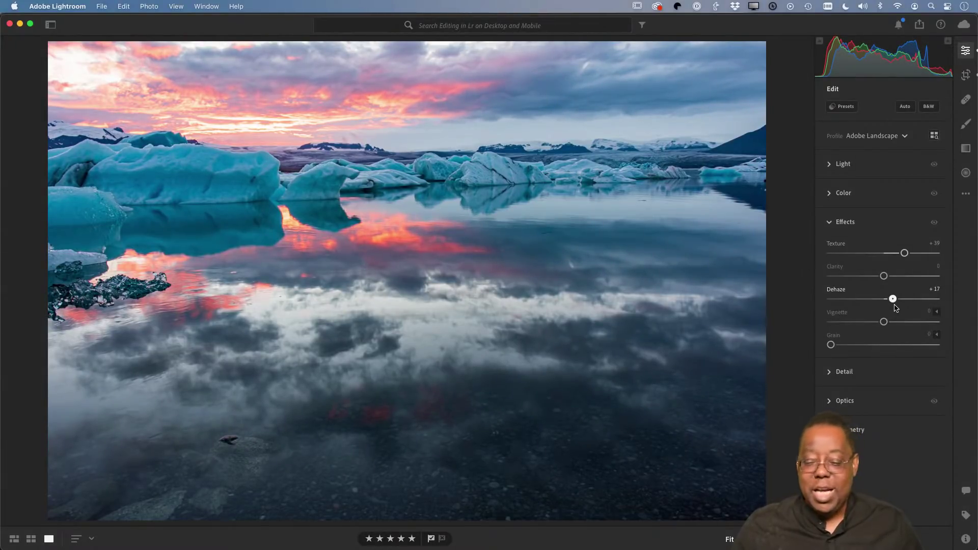
{"action": "left_click_drag", "start_coordinate": [895, 308], "coordinate": [840, 311]}
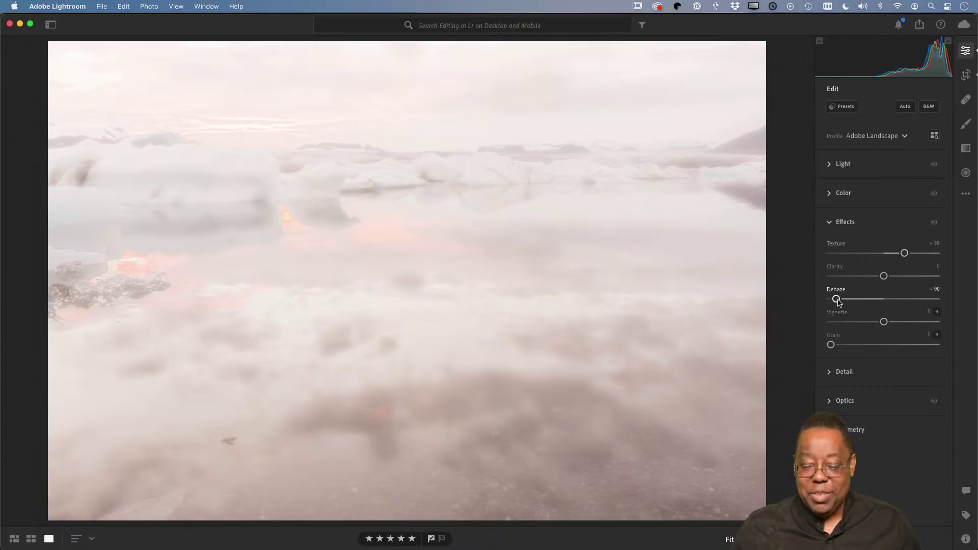
{"action": "left_click_drag", "start_coordinate": [835, 299], "coordinate": [893, 306]}
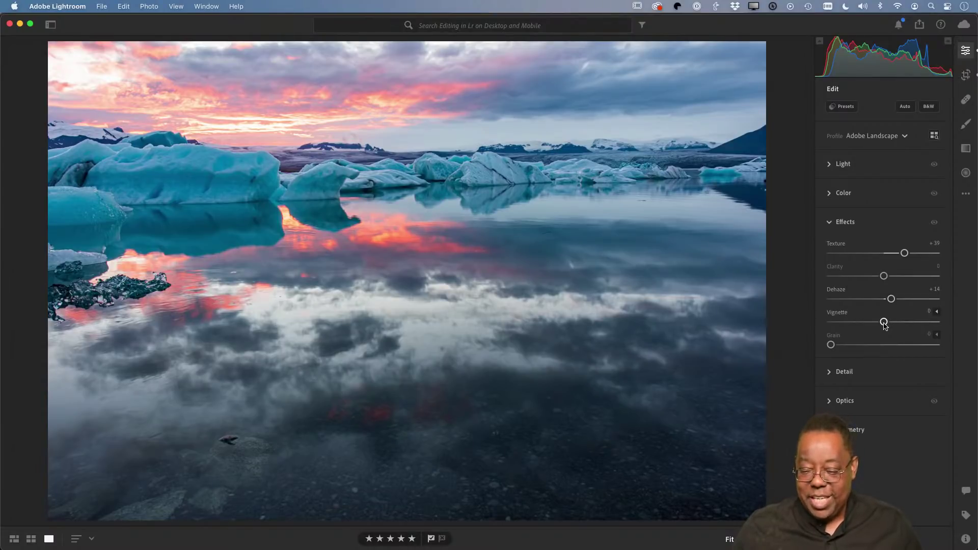
Try a dark Vignette of -47 on the photo and reset the Vignette to 0
{"action": "left_click_drag", "start_coordinate": [884, 324], "coordinate": [860, 329]}
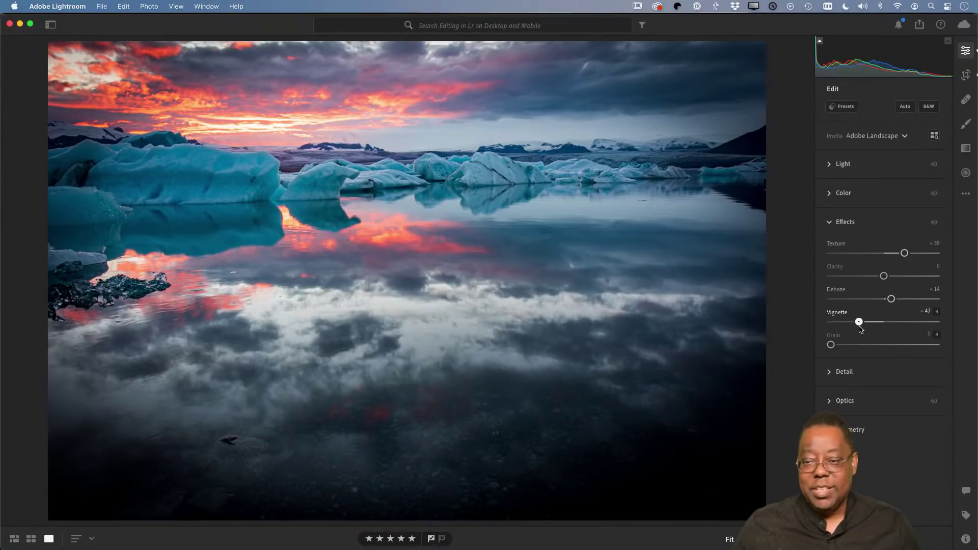
{"action": "left_click_drag", "start_coordinate": [860, 329], "coordinate": [883, 330]}
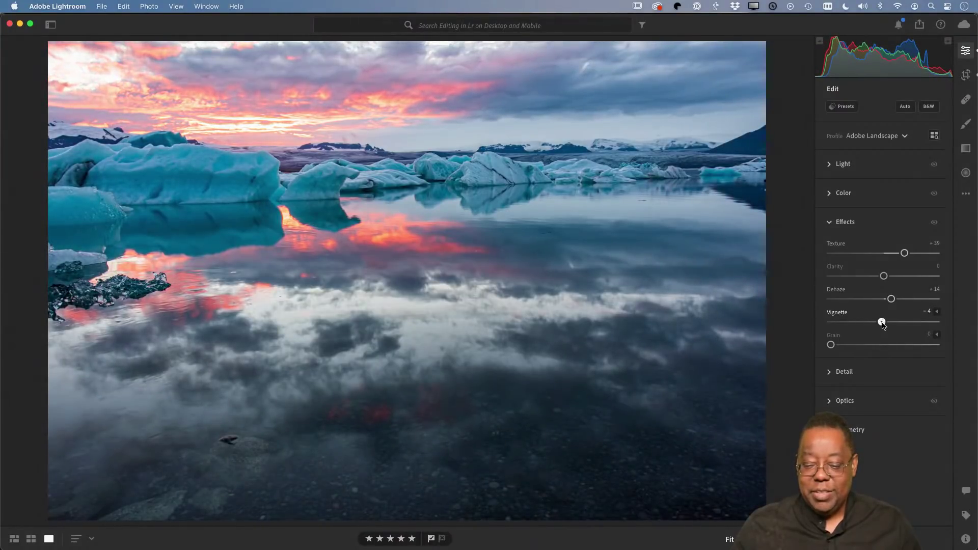
{"action": "double_click", "coordinate": [881, 322]}
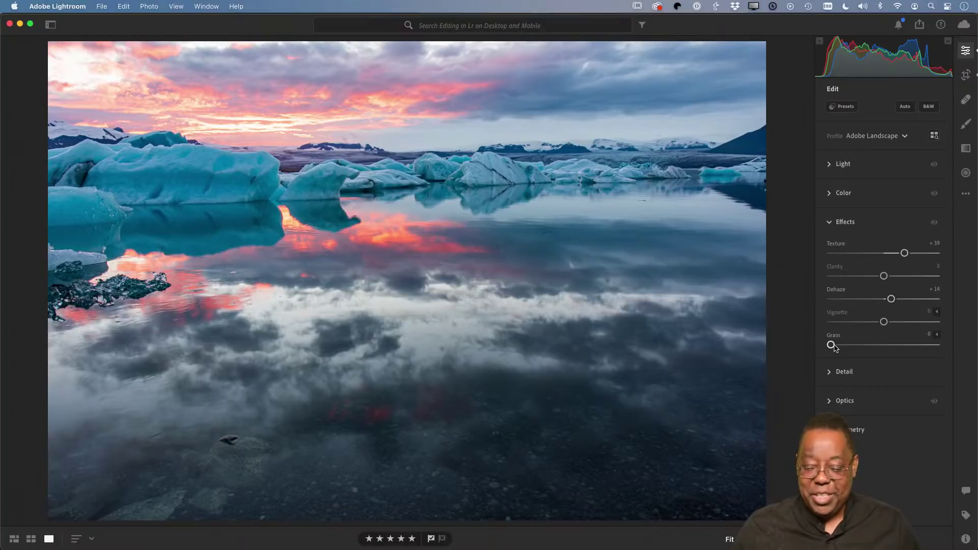
In the Detail adjustments, set Sharpening to 49 while judging the icebergs up close, trying 150 and 130 along the way
{"action": "left_click", "coordinate": [832, 376]}
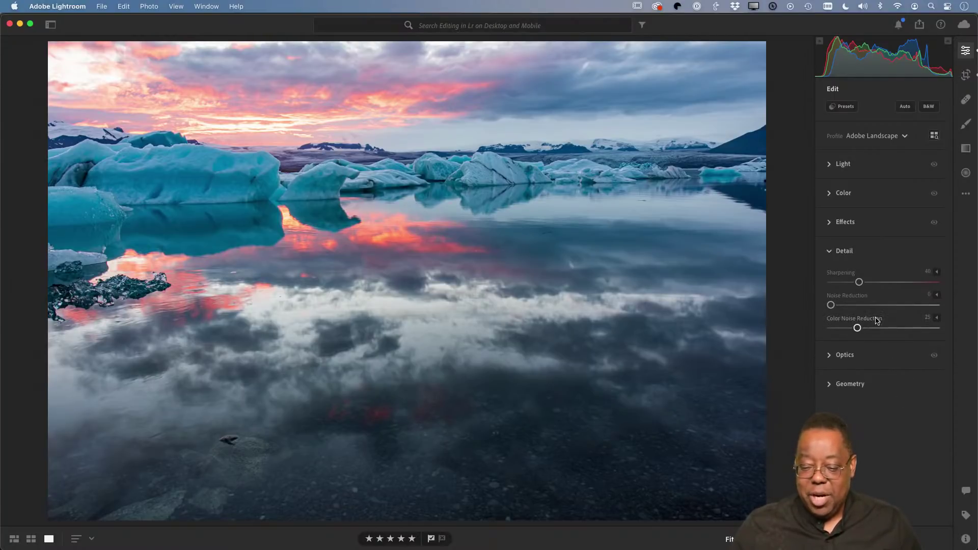
{"action": "left_click", "coordinate": [477, 174]}
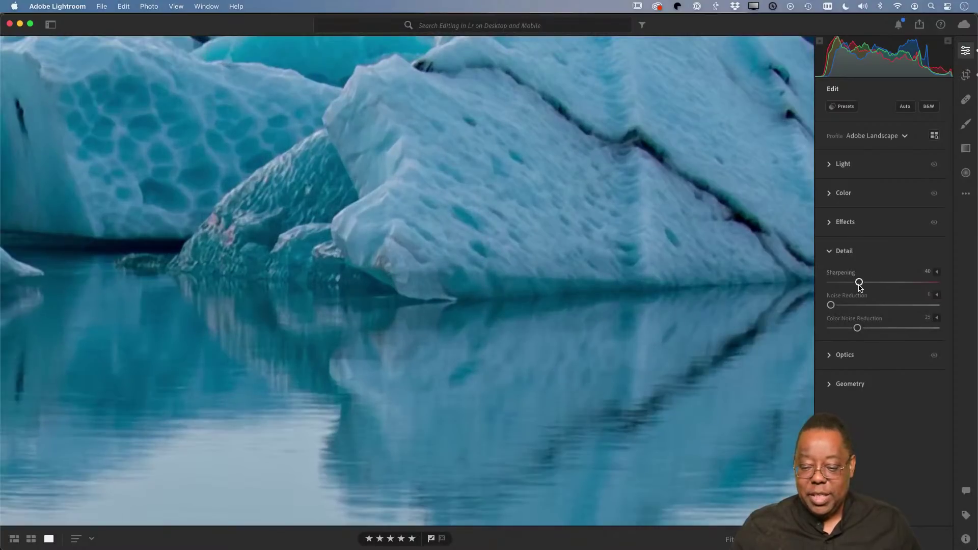
{"action": "key", "text": "alt"}
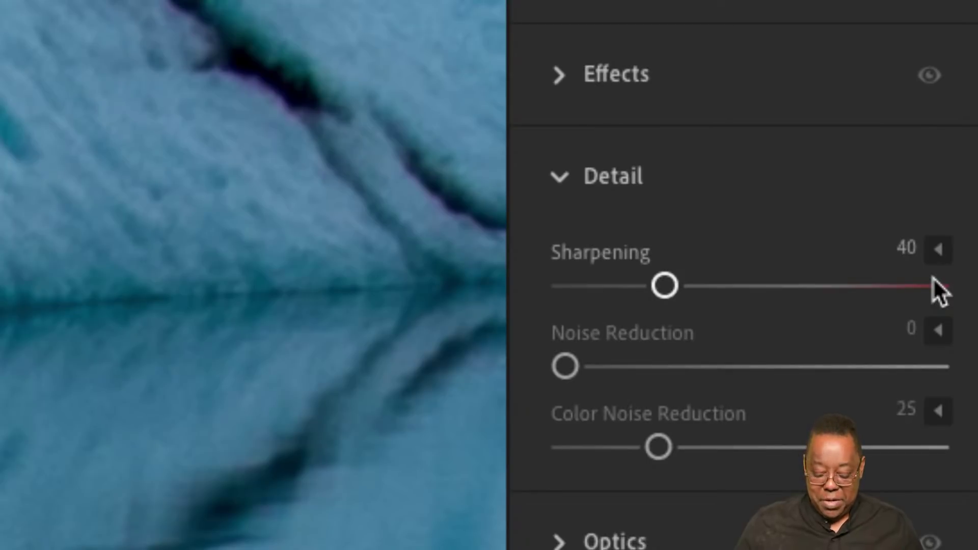
{"action": "key", "text": "alt"}
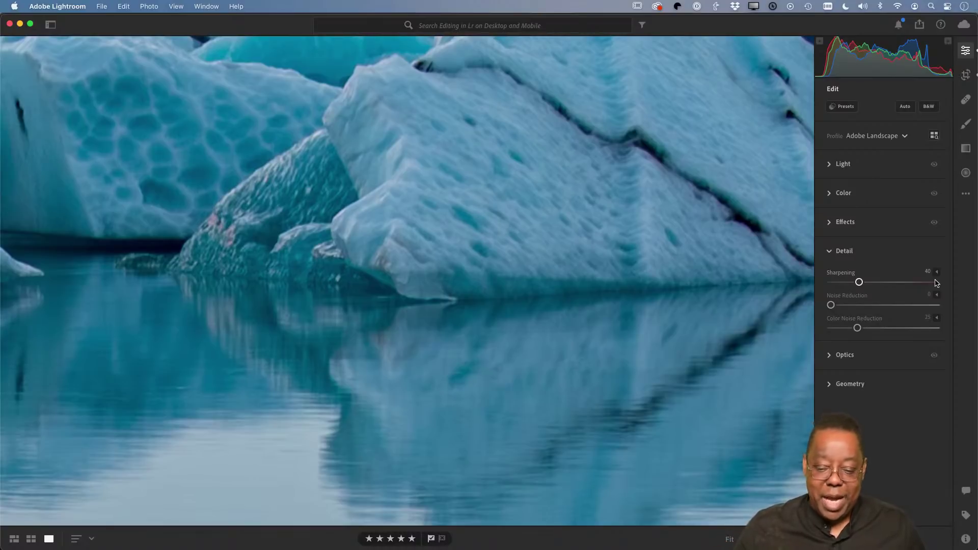
{"action": "left_click_drag", "start_coordinate": [860, 283], "coordinate": [942, 287]}
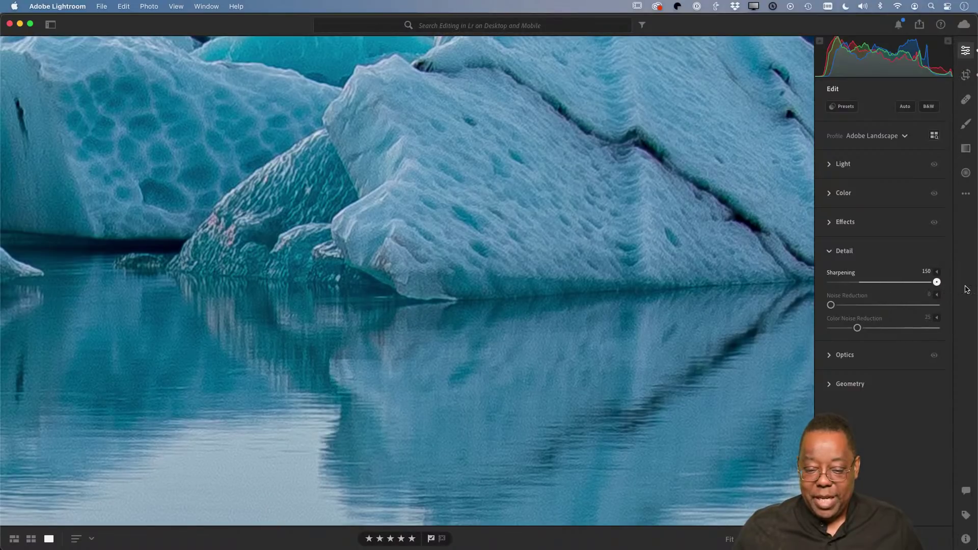
{"action": "left_click_drag", "start_coordinate": [946, 292], "coordinate": [873, 296]}
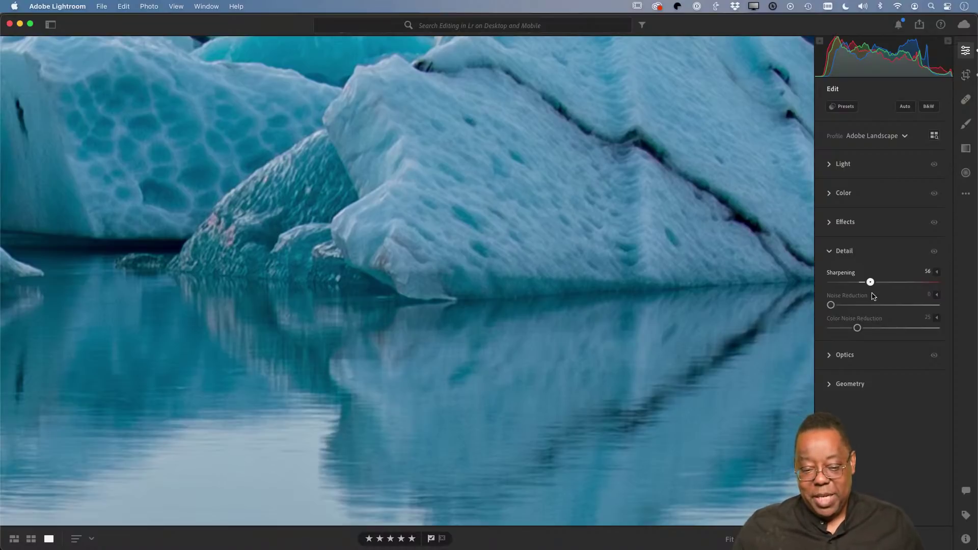
{"action": "left_click_drag", "start_coordinate": [871, 294], "coordinate": [924, 284]}
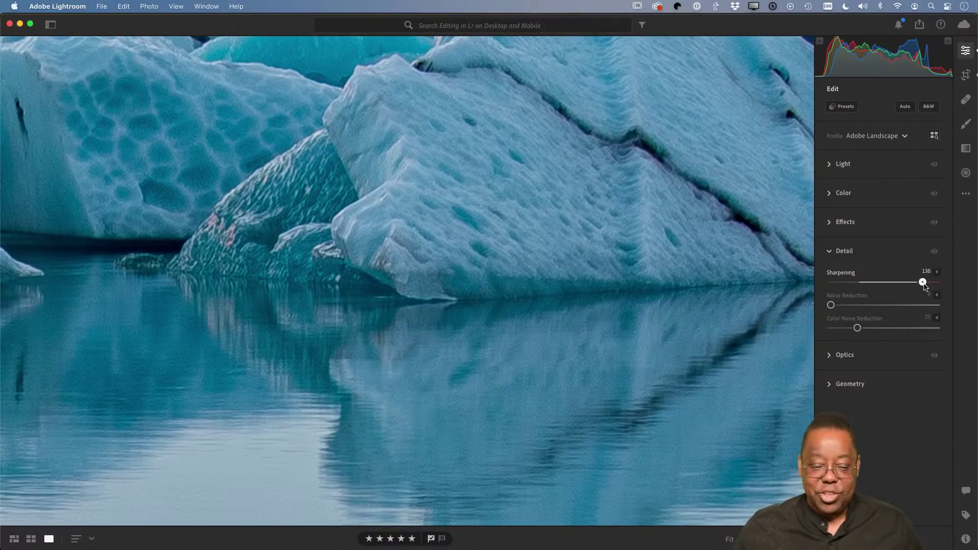
{"action": "left_click_drag", "start_coordinate": [923, 285], "coordinate": [866, 294]}
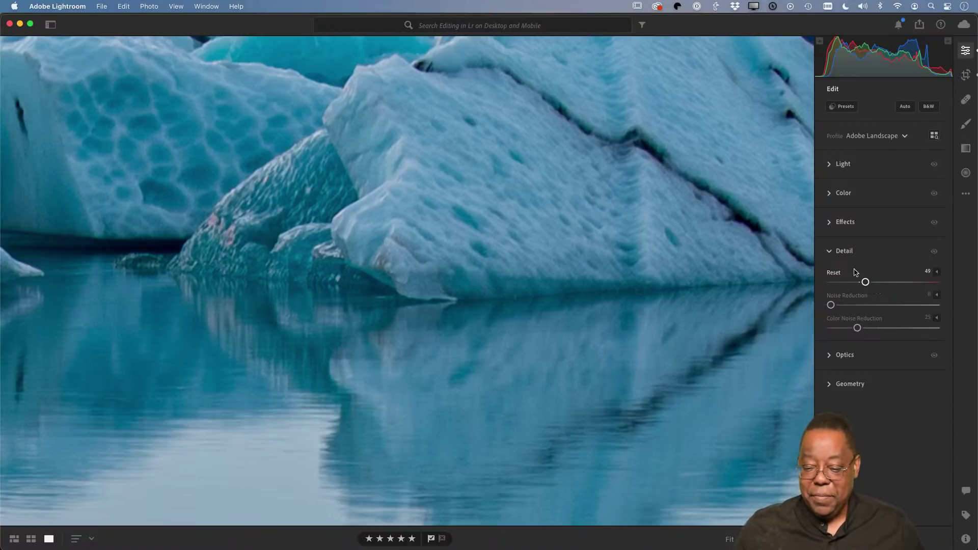
Enable Remove Chromatic Aberration in the Optics adjustments, comparing the full photo with and without it
{"action": "left_click", "coordinate": [831, 252]}
{"action": "left_click", "coordinate": [829, 280]}
{"action": "key", "text": "alt"}
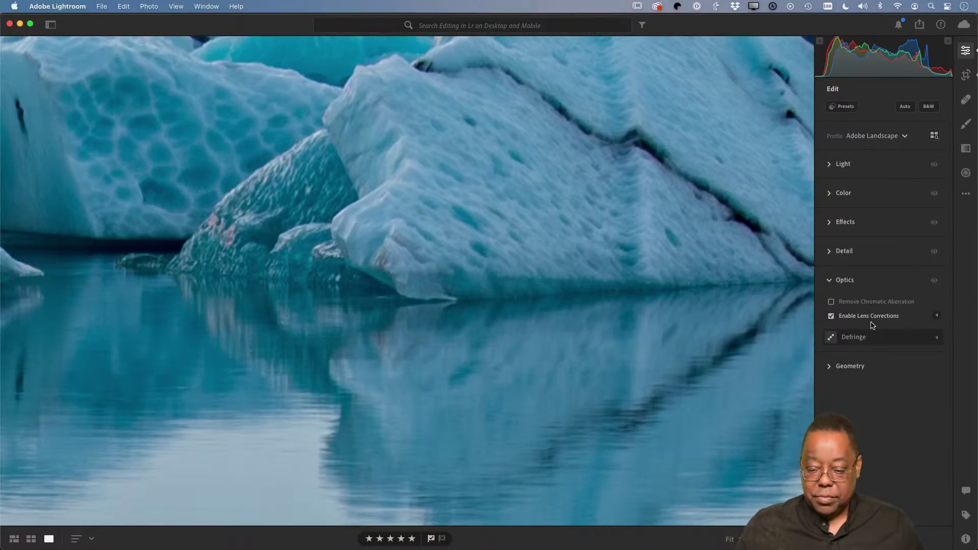
{"action": "left_click", "coordinate": [616, 266]}
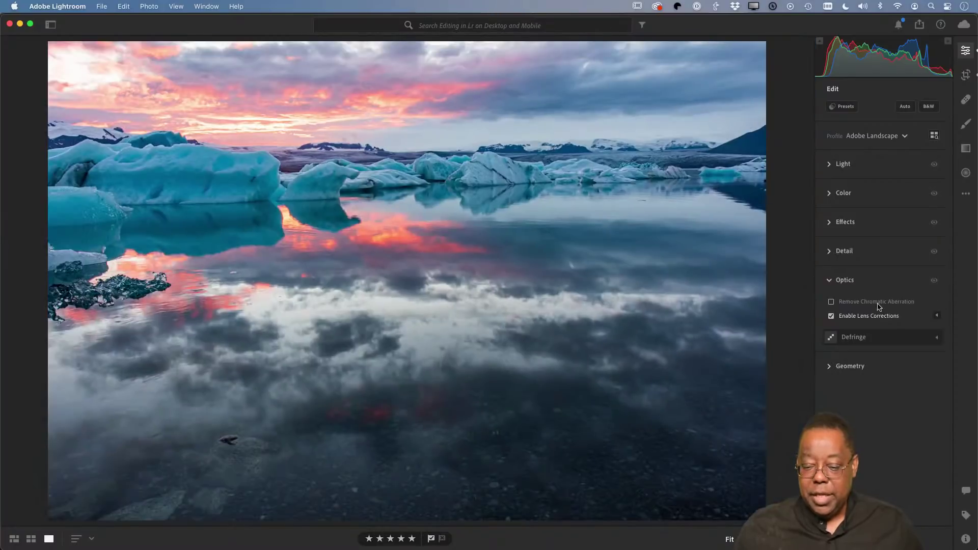
{"action": "left_click", "coordinate": [831, 302]}
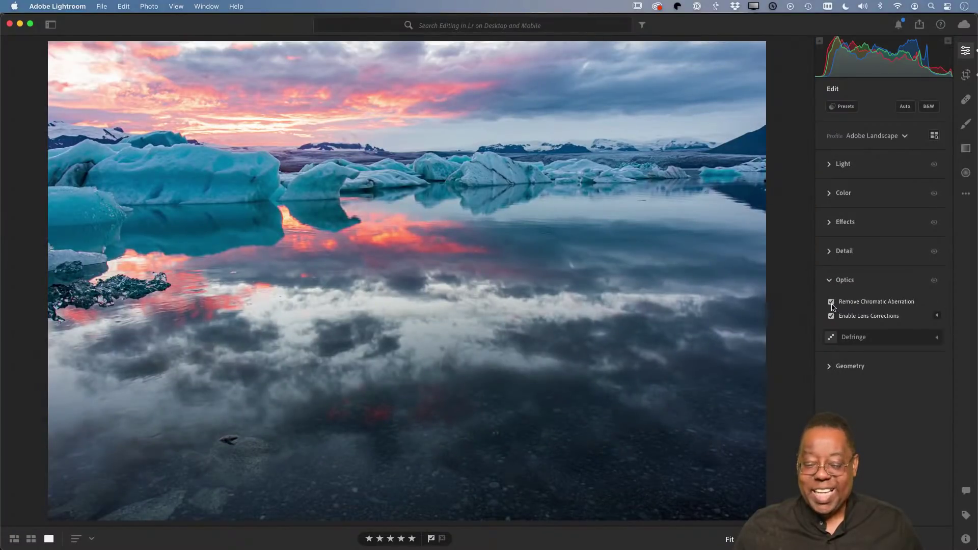
{"action": "left_click", "coordinate": [831, 303]}
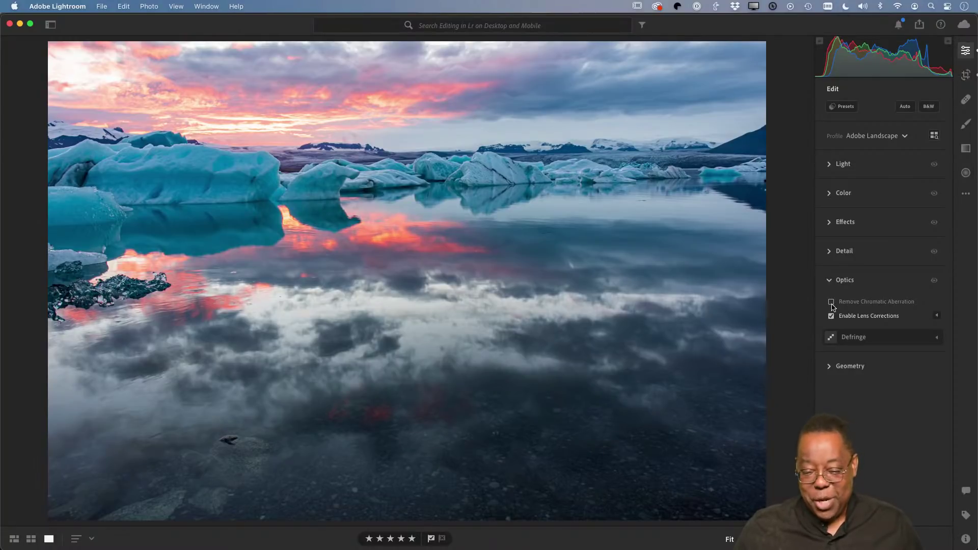
{"action": "left_click", "coordinate": [831, 303]}
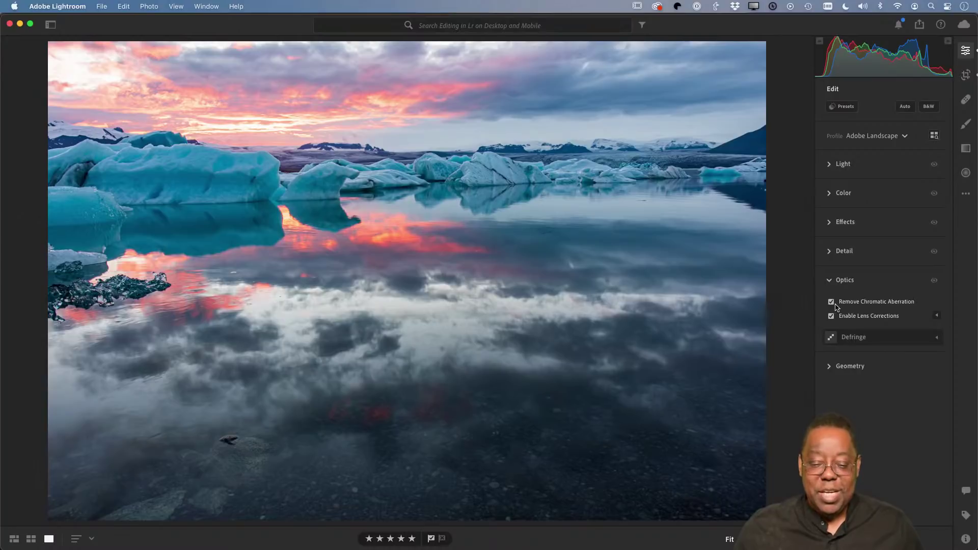
Examine the large iceberg's edges up close with Remove Chromatic Aberration off and on, and return to the full photo
{"action": "left_click", "coordinate": [241, 156]}
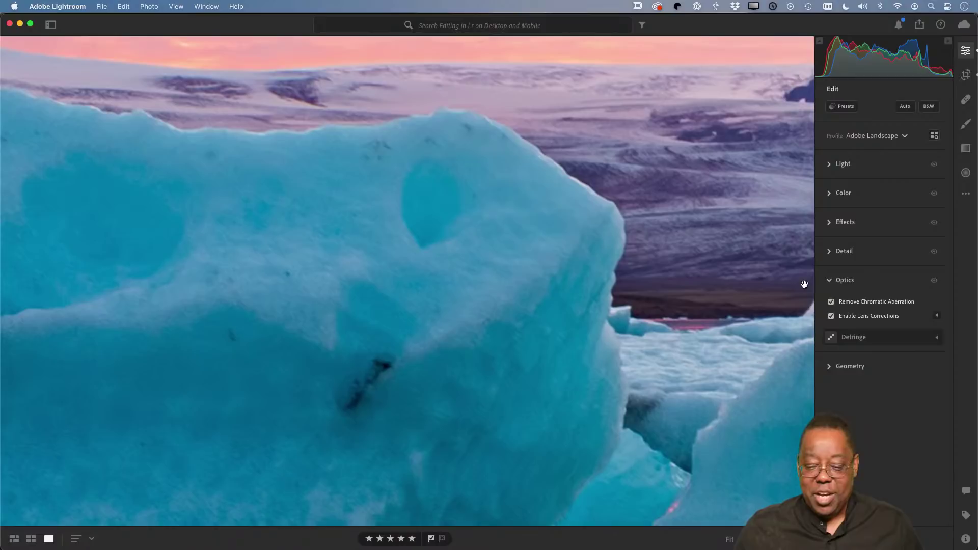
{"action": "left_click", "coordinate": [831, 302]}
{"action": "left_click", "coordinate": [832, 301]}
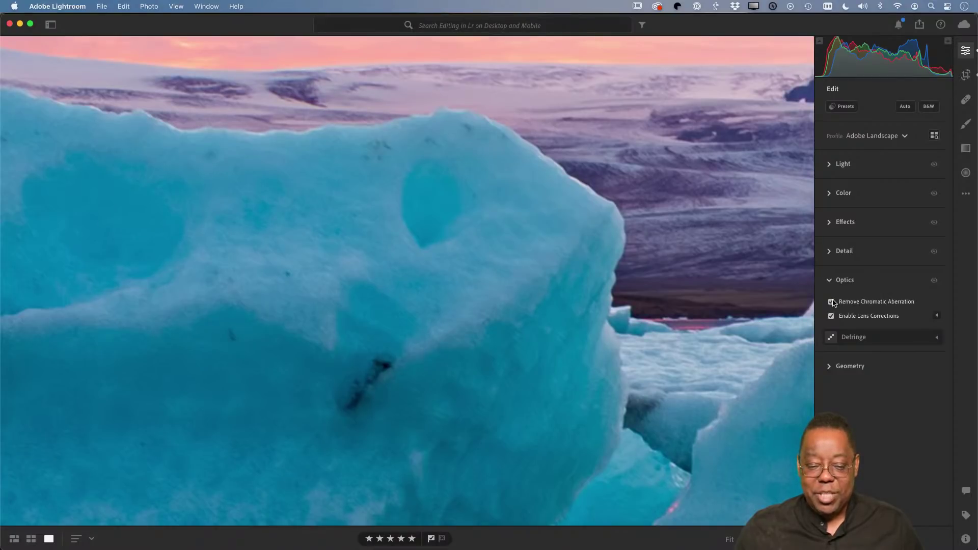
{"action": "left_click", "coordinate": [532, 232]}
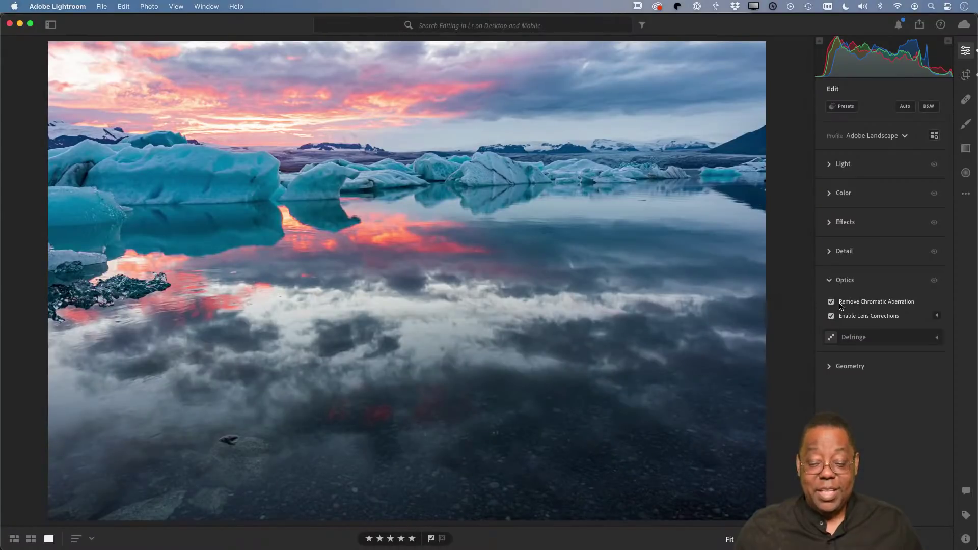
{"action": "mouse_move", "coordinate": [842, 305]}
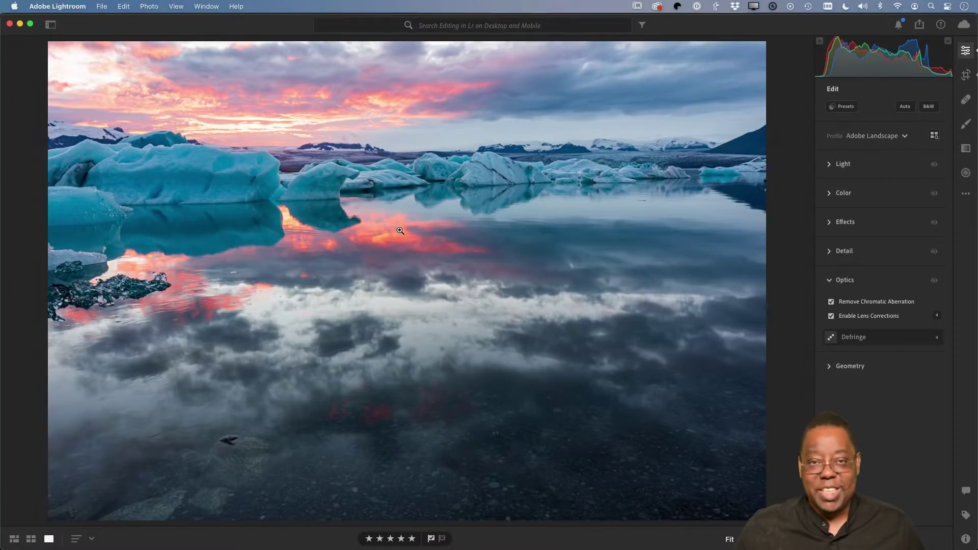
Compare the fully edited lagoon photo with its original look by switching between the before and after views several times
{"action": "left_click", "coordinate": [829, 283]}
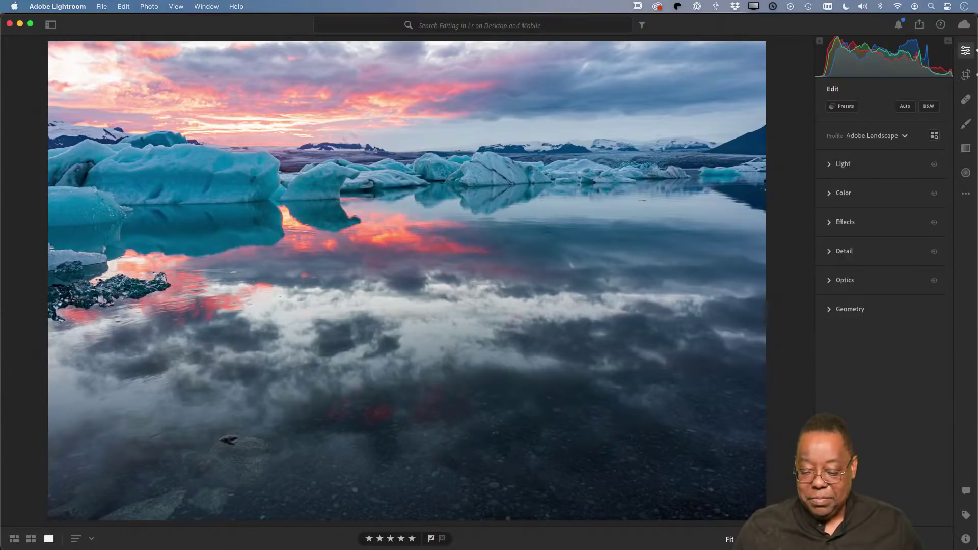
{"action": "key", "text": "backslash"}
{"action": "key", "text": "backslash"}
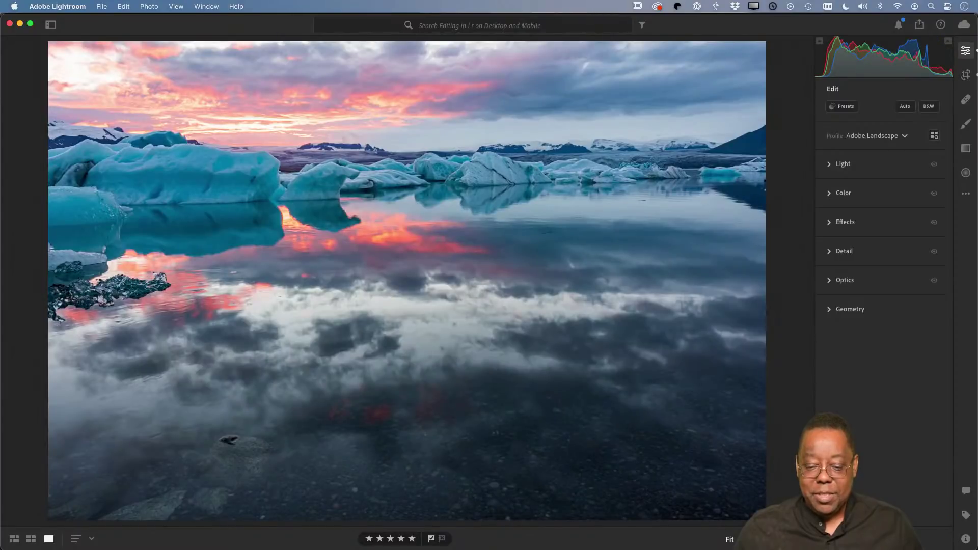
{"action": "key", "text": "backslash"}
{"action": "key", "text": "backslash"}
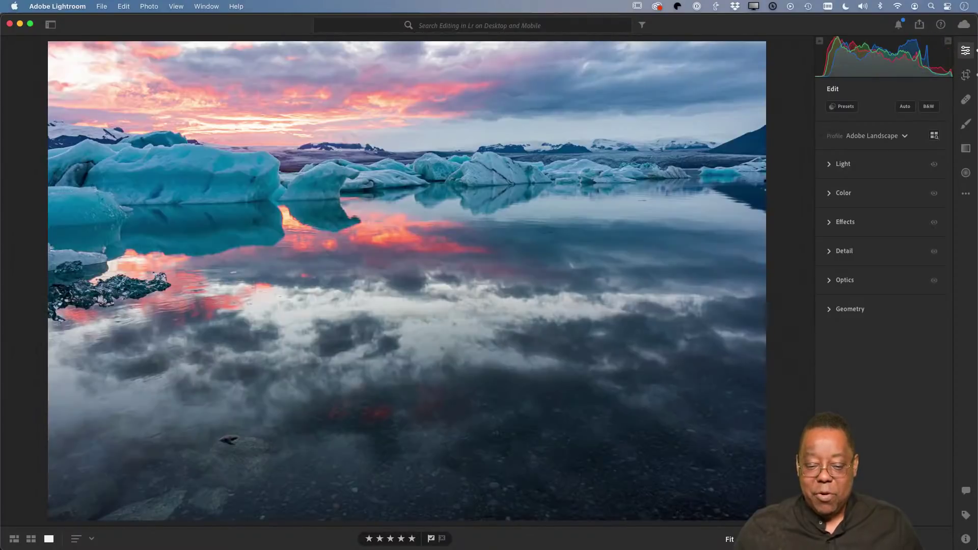
{"action": "key", "text": "backslash"}
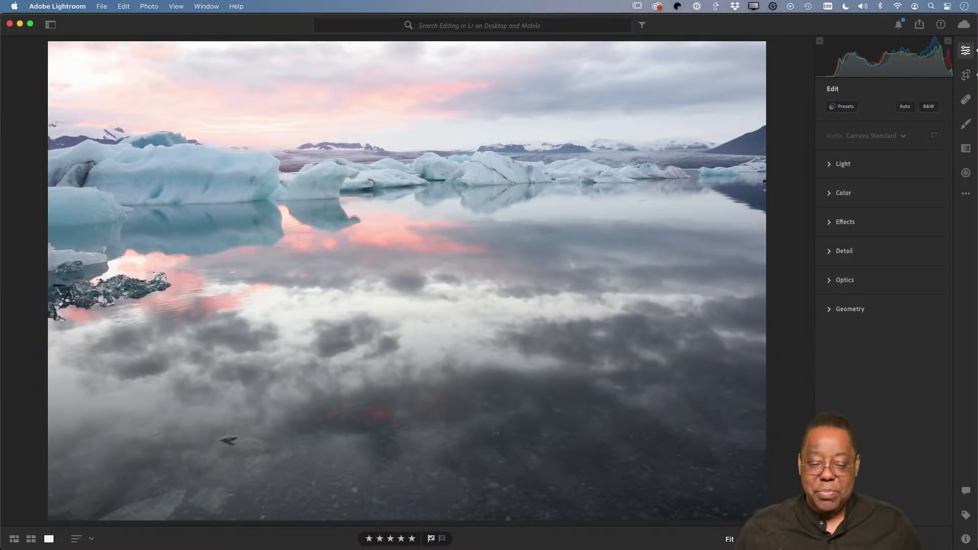
{"action": "key", "text": "backslash"}
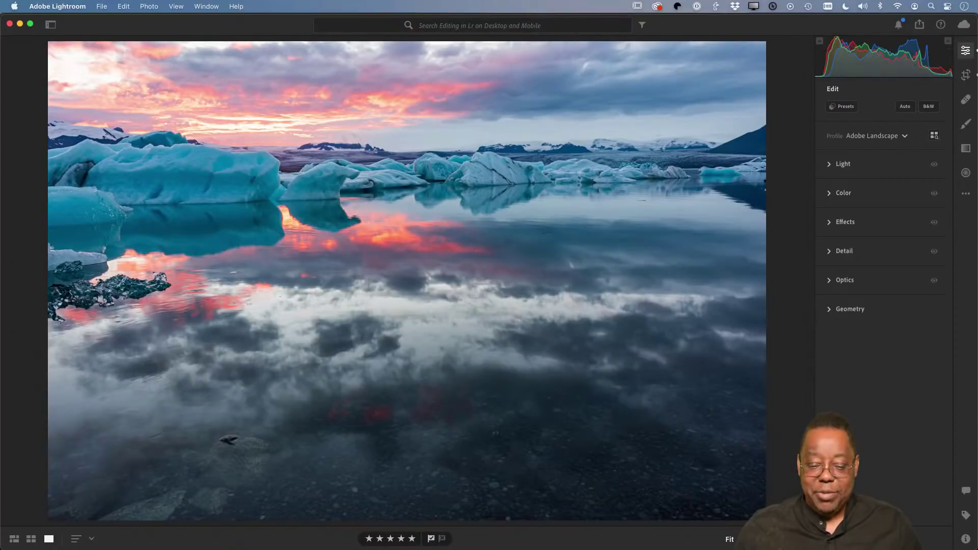
{"action": "key", "text": "backslash"}
{"action": "key", "text": "backslash"}
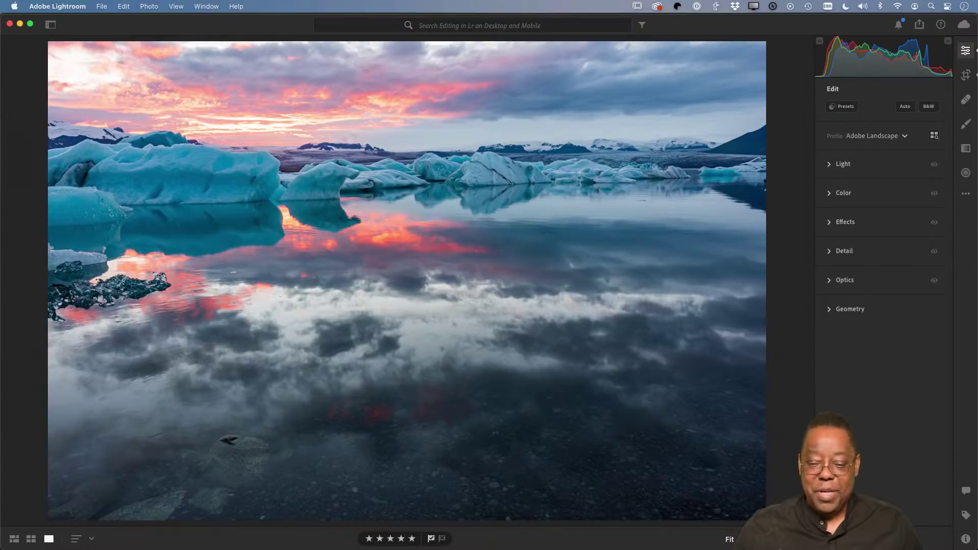
Review the Light adjustments and look through the photo's Named and Auto versions
{"action": "left_click", "coordinate": [832, 165]}
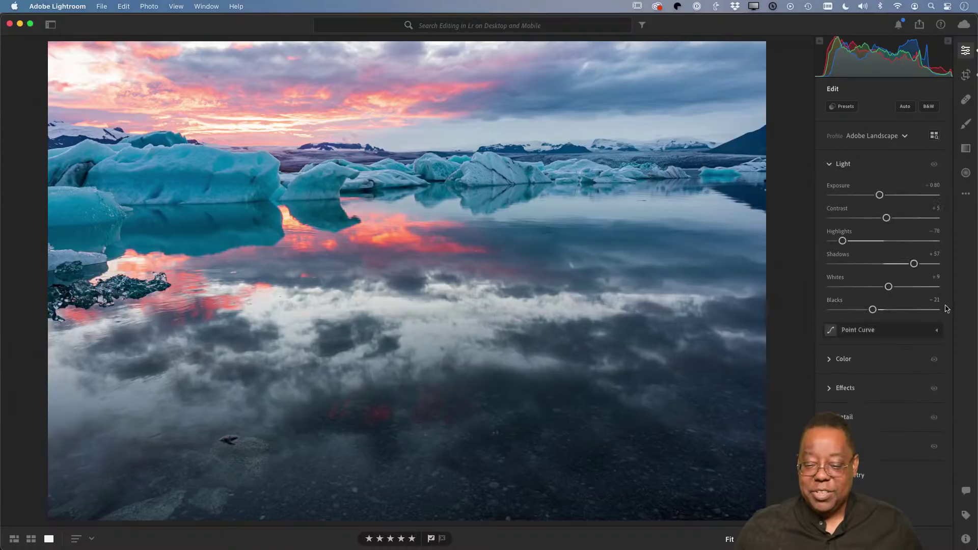
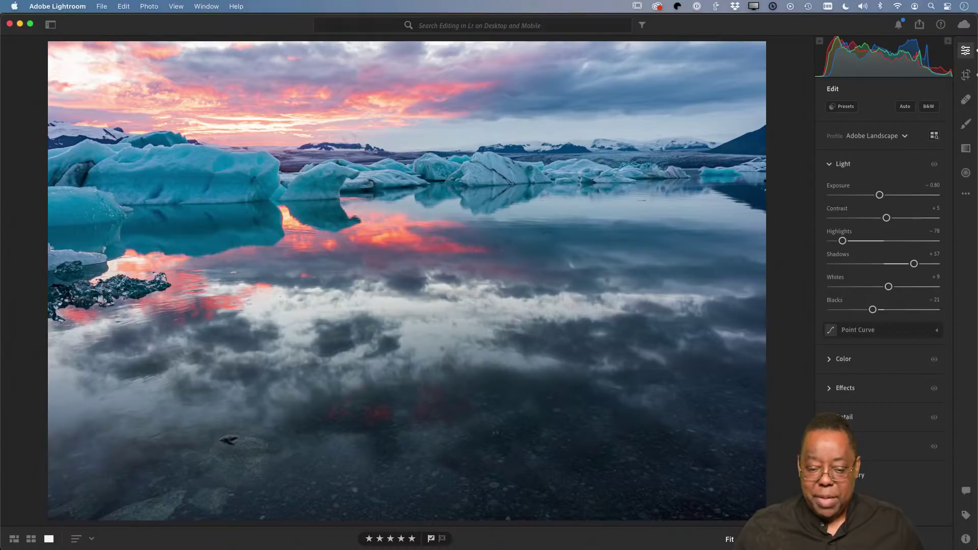
{"action": "key", "text": "v"}
{"action": "left_click", "coordinate": [685, 130]}
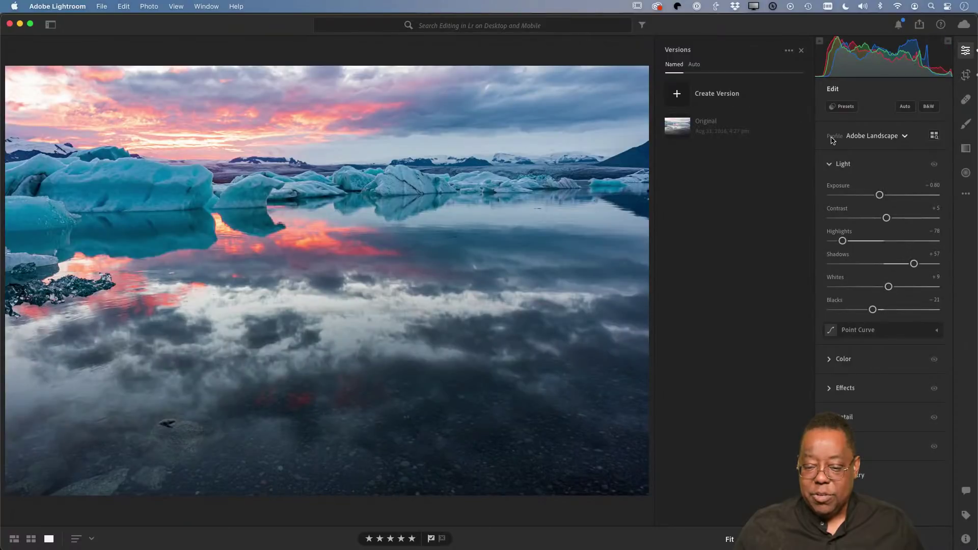
{"action": "mouse_move", "coordinate": [744, 141]}
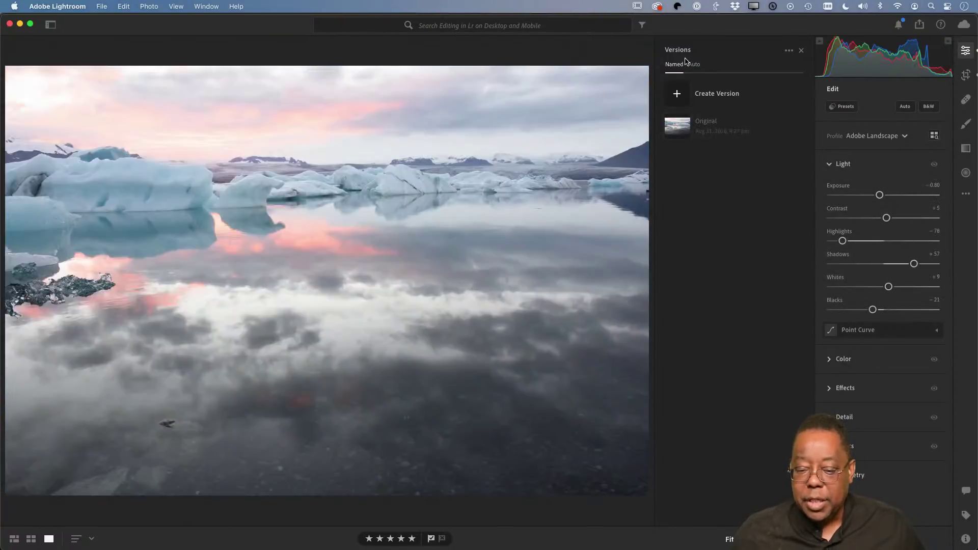
{"action": "left_click", "coordinate": [694, 65]}
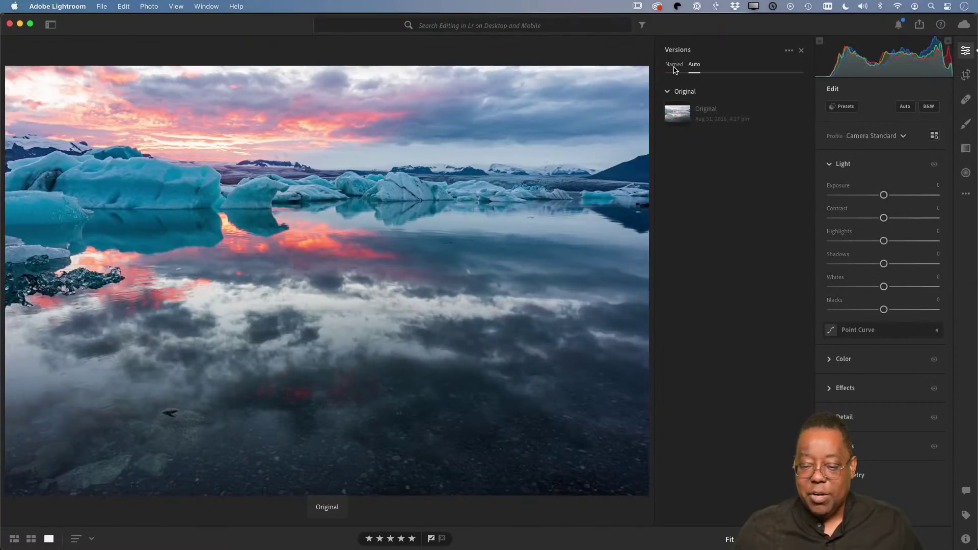
{"action": "left_click", "coordinate": [674, 66]}
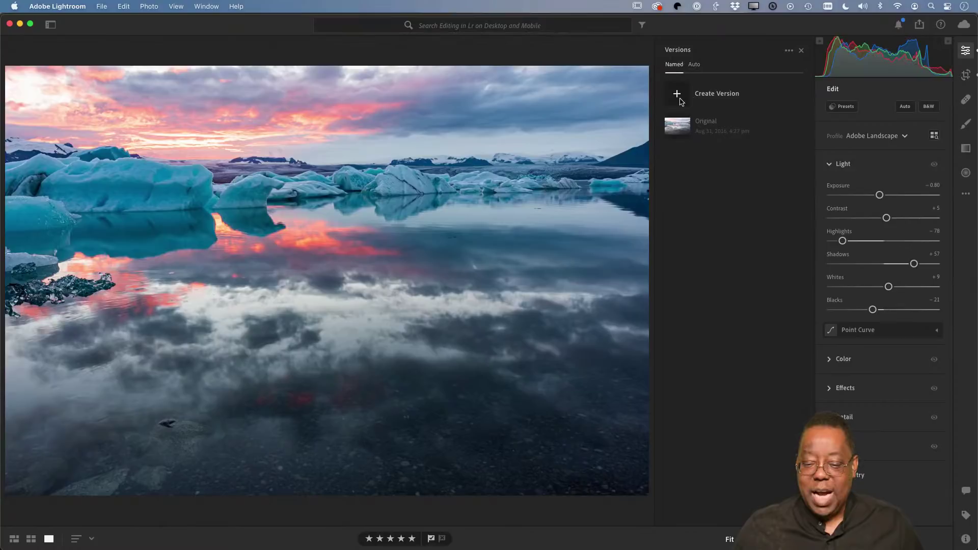
Save the current edits as a named version called Deep Color and compare it with the Original version
{"action": "left_click", "coordinate": [677, 95]}
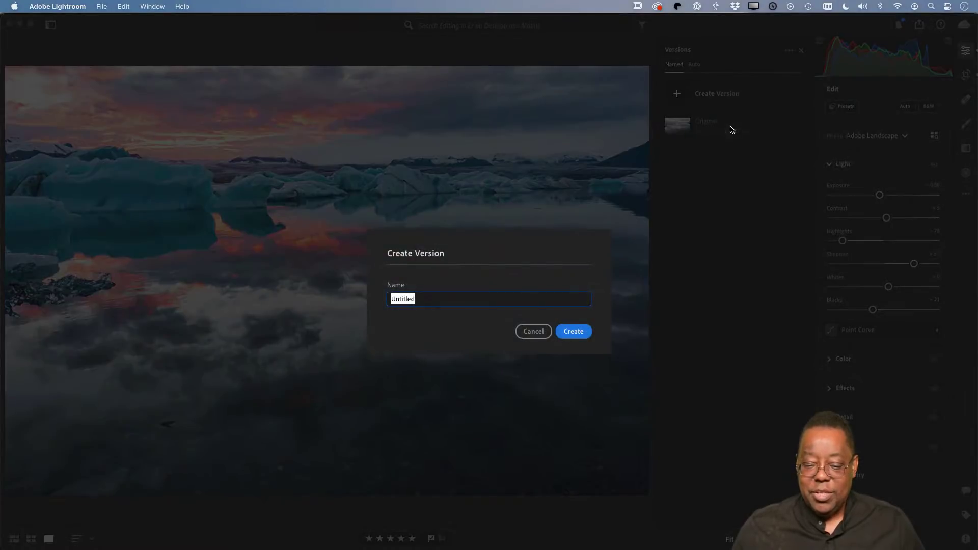
{"action": "type", "text": "De"}
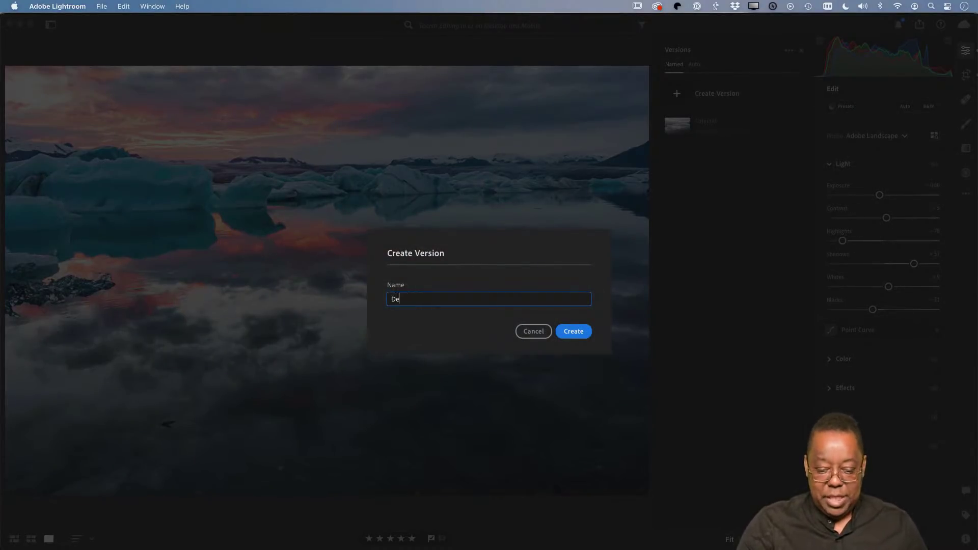
{"action": "type", "text": "ep Color"}
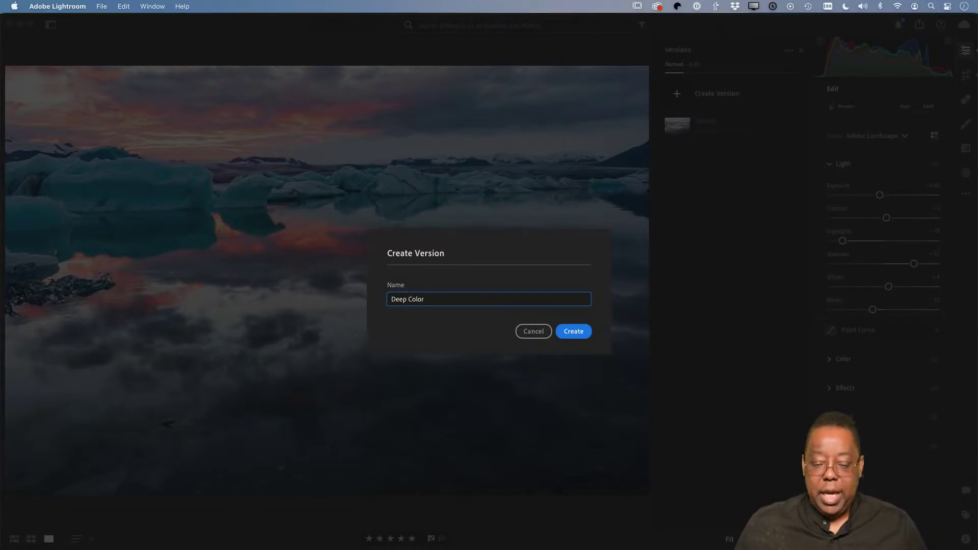
{"action": "left_click", "coordinate": [585, 334]}
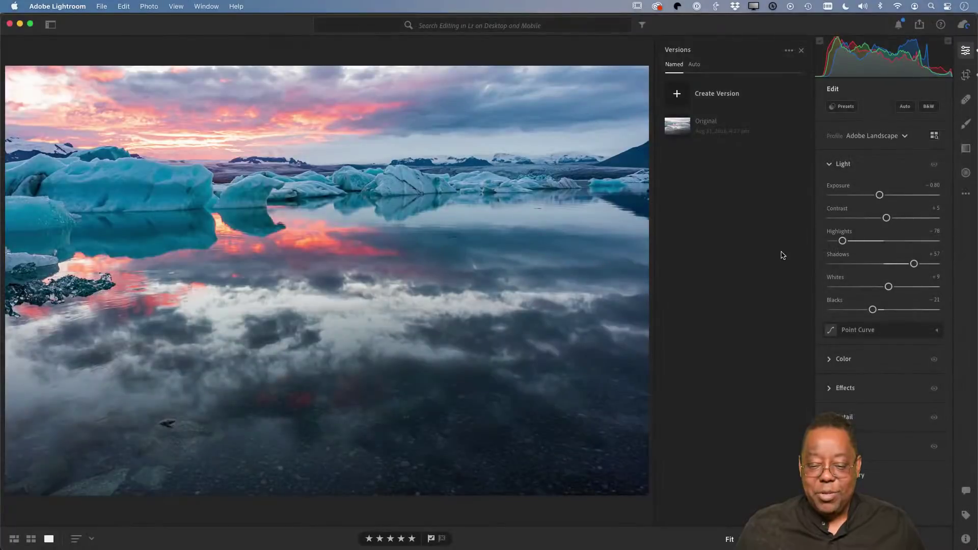
{"action": "left_click", "coordinate": [710, 156]}
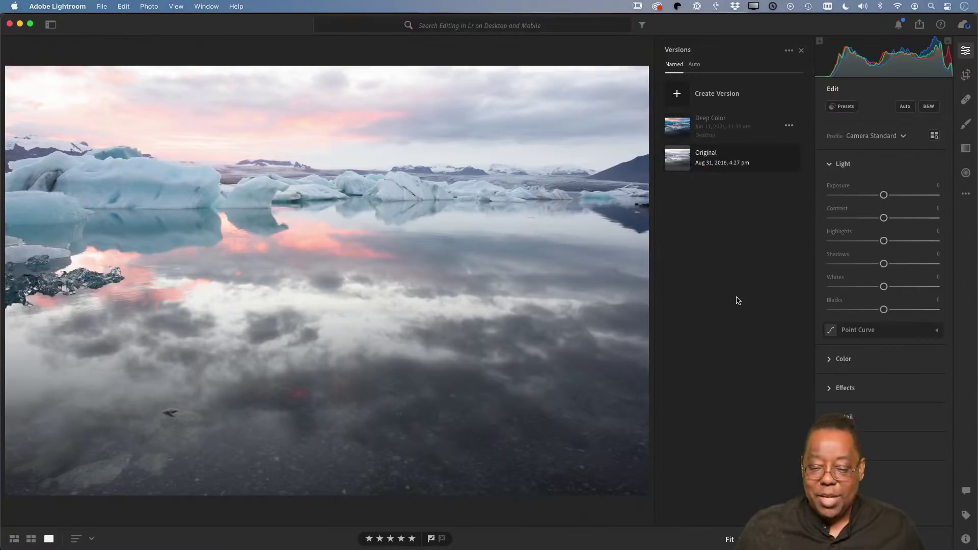
{"action": "left_click", "coordinate": [711, 131]}
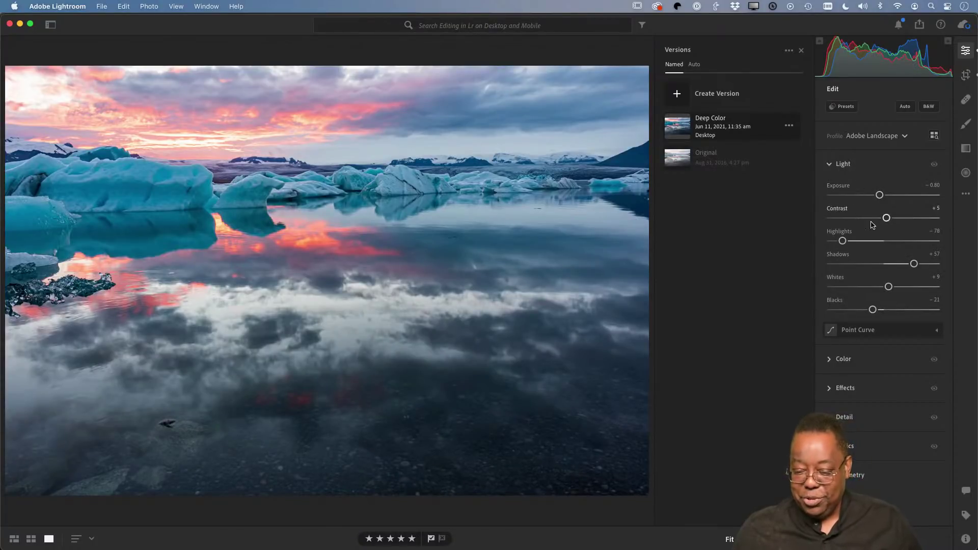
In the Color adjustments, reset Vibrance to 0 and warm the white balance to a Temp of 13603
{"action": "left_click", "coordinate": [831, 361]}
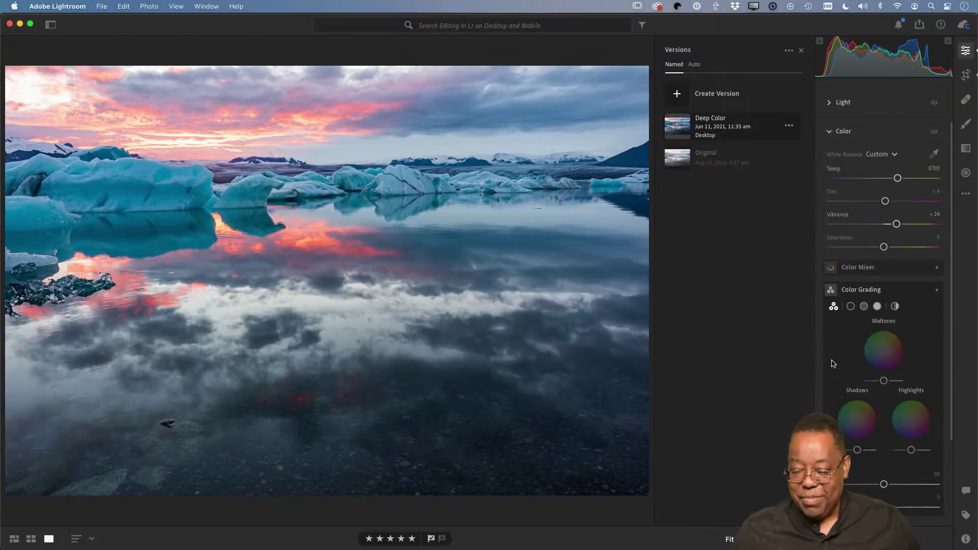
{"action": "double_click", "coordinate": [896, 224]}
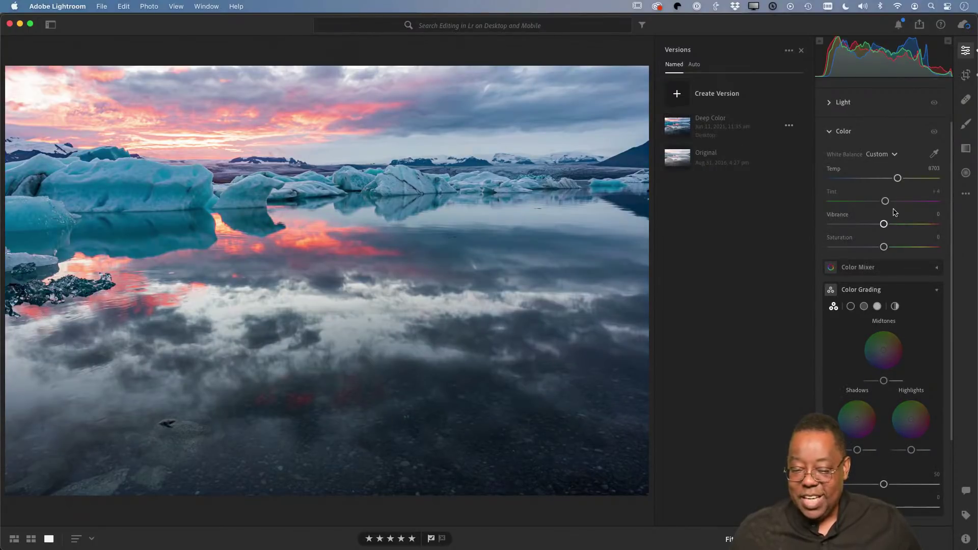
{"action": "mouse_move", "coordinate": [897, 178]}
{"action": "left_mouse_down"}
{"action": "mouse_move", "coordinate": [884, 181]}
{"action": "mouse_move", "coordinate": [912, 182]}
{"action": "left_mouse_up"}
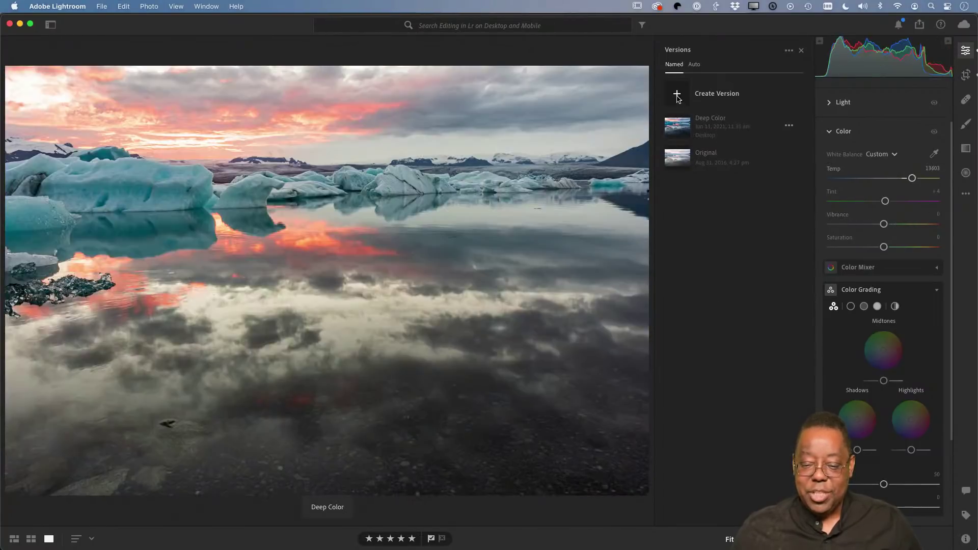
Save the warmer edit as a new named version called Less Blue
{"action": "left_click", "coordinate": [677, 95]}
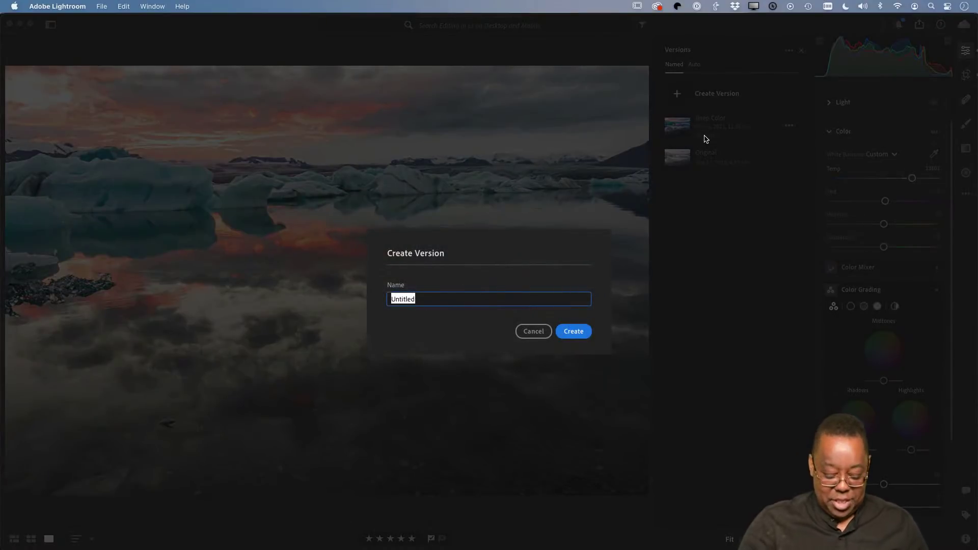
{"action": "type", "text": "Less Blue"}
{"action": "key", "text": "Return"}
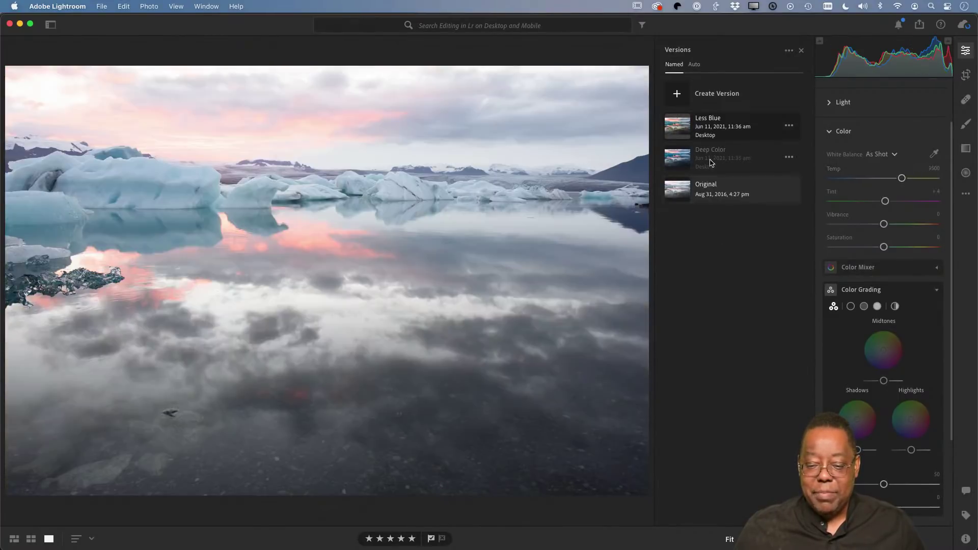
Compare the Less Blue, Deep Color and Original versions of the photo, returning to Deep Color
{"action": "left_click", "coordinate": [712, 162]}
{"action": "left_click", "coordinate": [728, 131]}
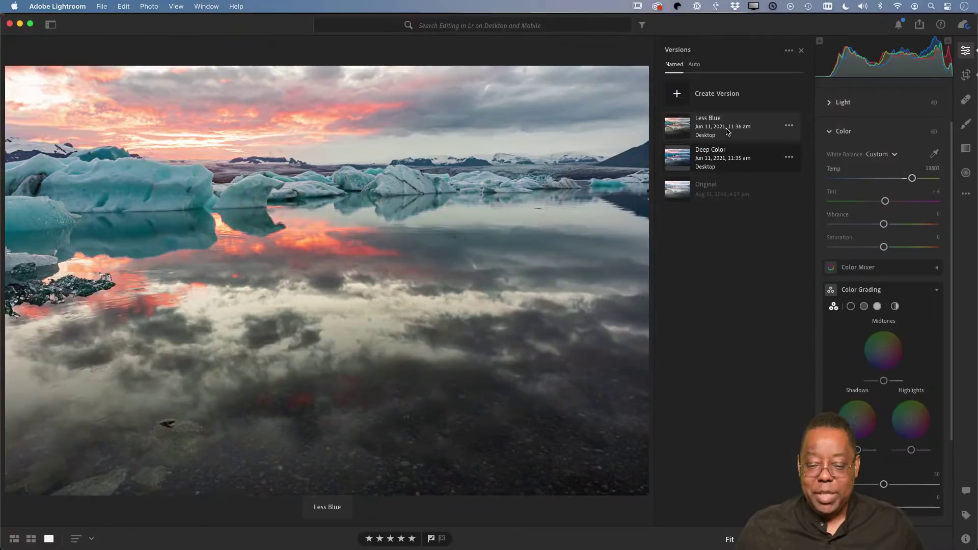
{"action": "left_click", "coordinate": [720, 189]}
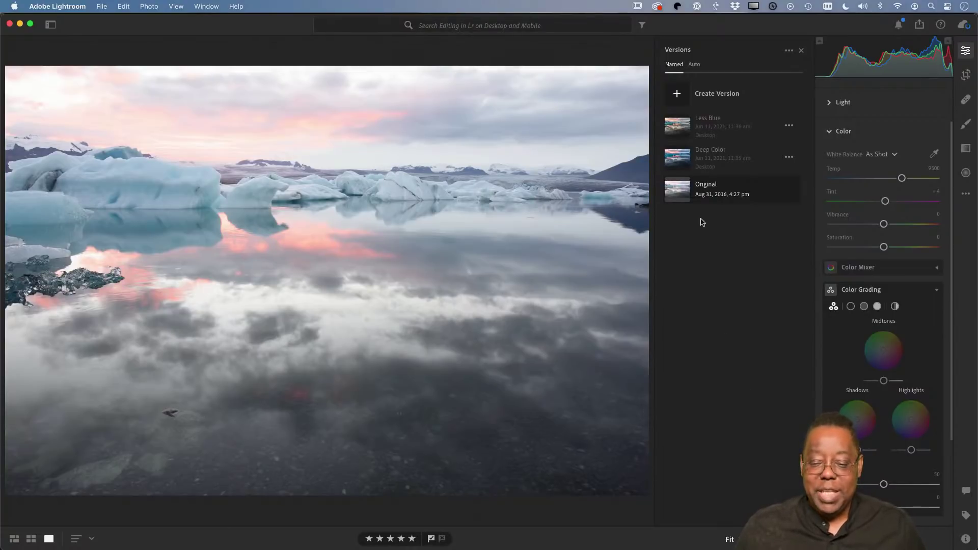
{"action": "left_click", "coordinate": [706, 159]}
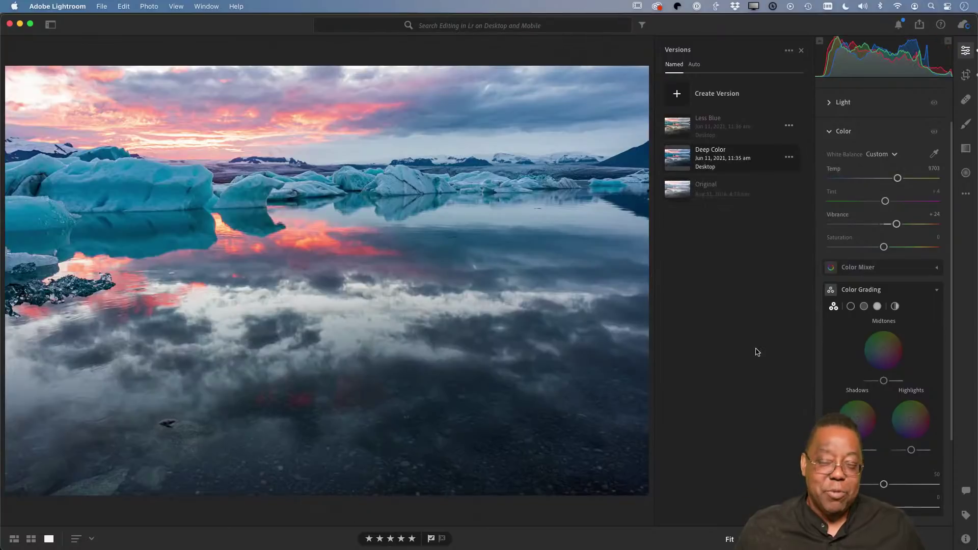
{"action": "key", "text": "backslash"}
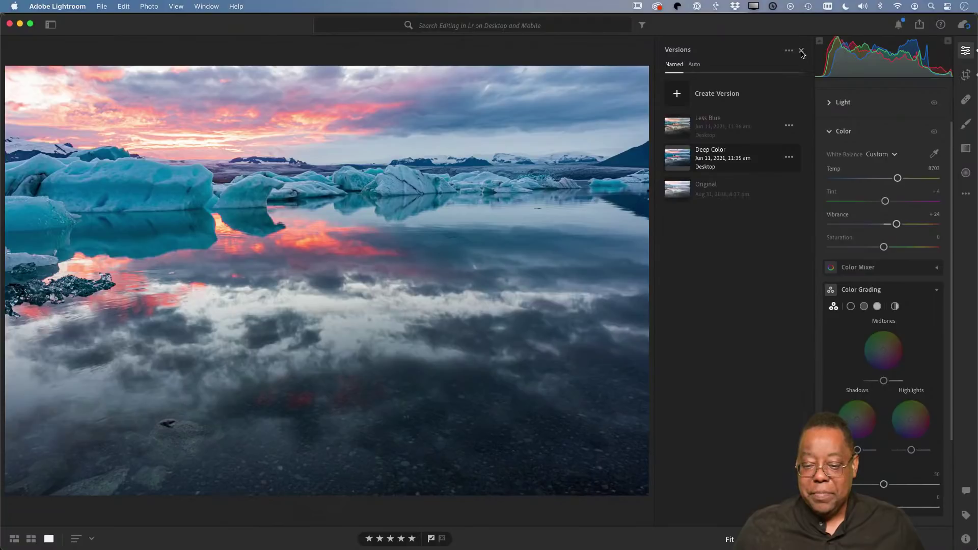
Apply the Less Blue version to the photo and close the versions list
{"action": "left_click", "coordinate": [801, 52]}
{"action": "key", "text": "shift+v"}
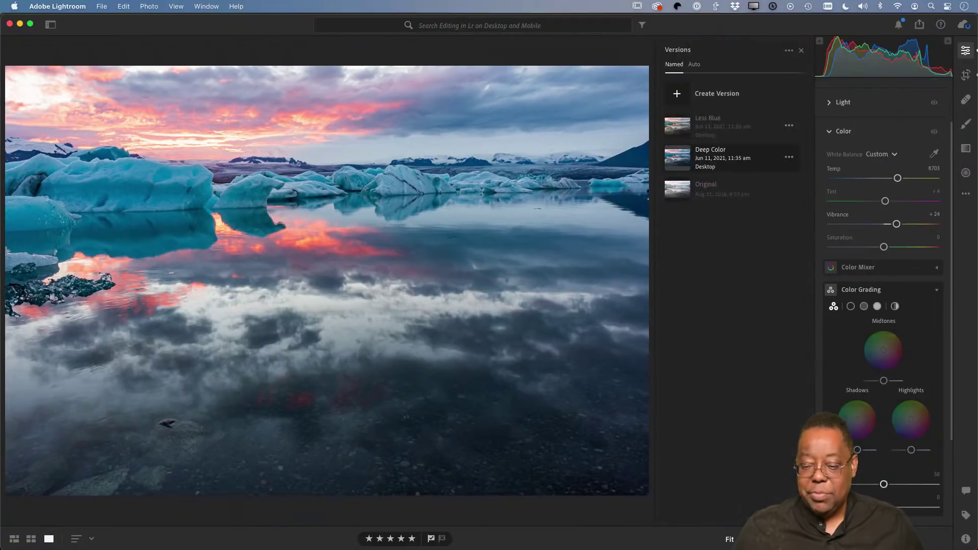
{"action": "left_click", "coordinate": [708, 125]}
{"action": "key", "text": "Down"}
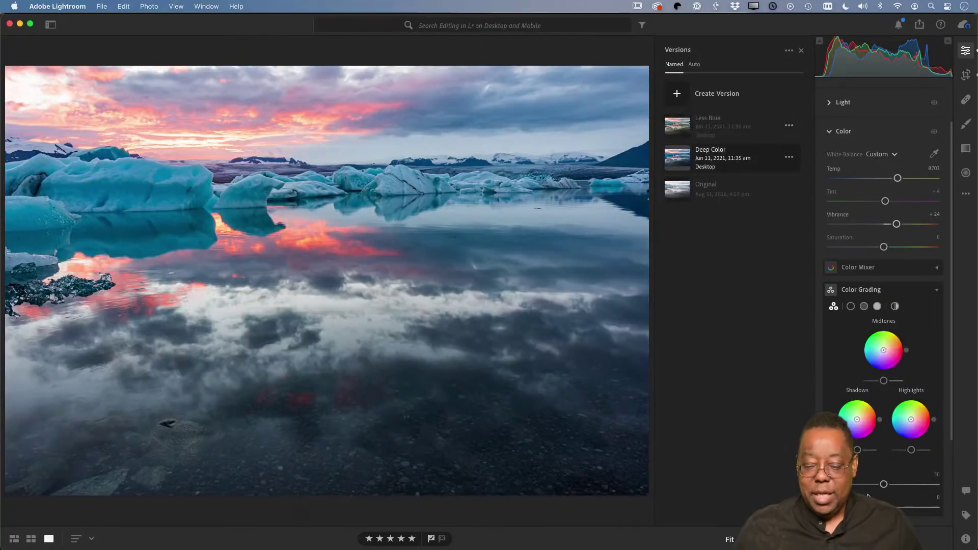
{"action": "left_click", "coordinate": [725, 126]}
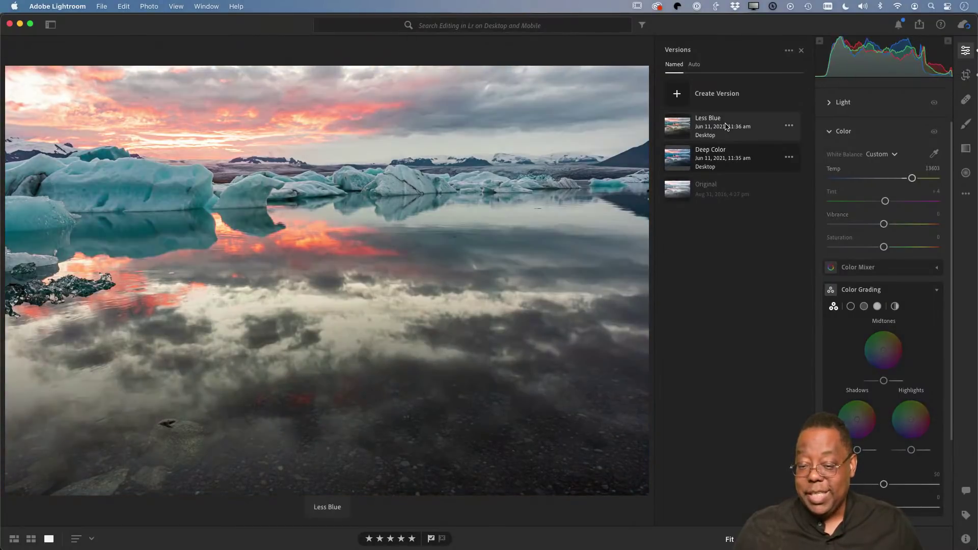
{"action": "left_click", "coordinate": [801, 52]}
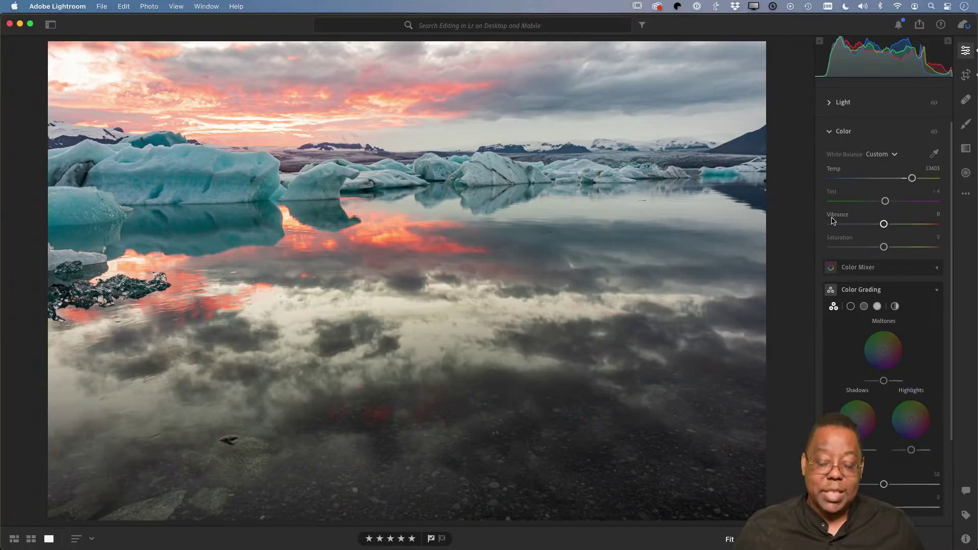
{"action": "mouse_move", "coordinate": [831, 220]}
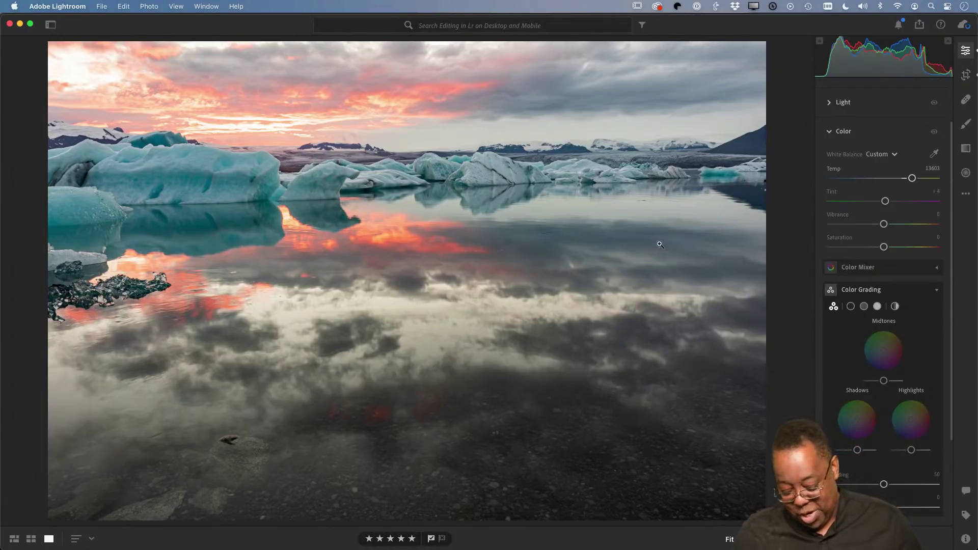
From the album's photo grid, open the portrait with the spiked headpiece and raised black glove, and zoom in on the face
{"action": "key", "text": "g"}
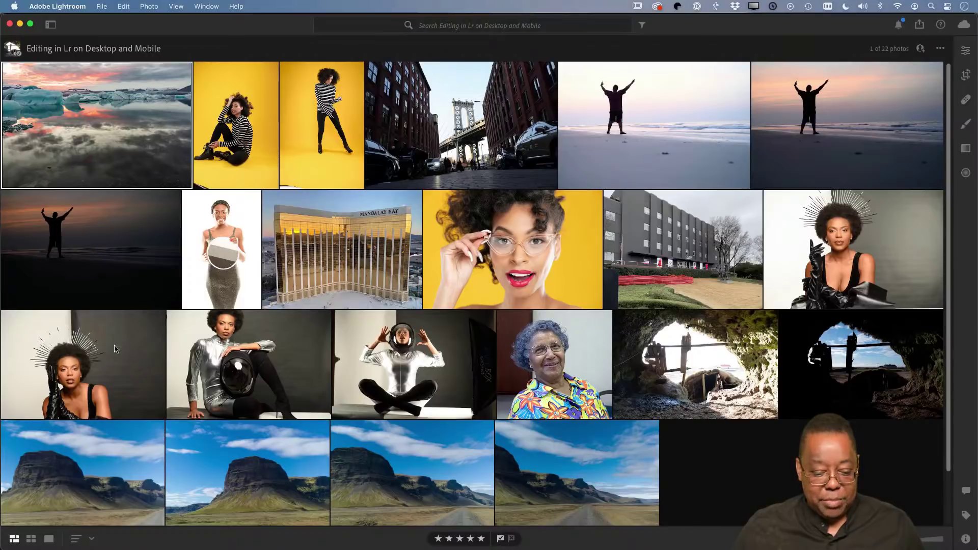
{"action": "key", "text": "d"}
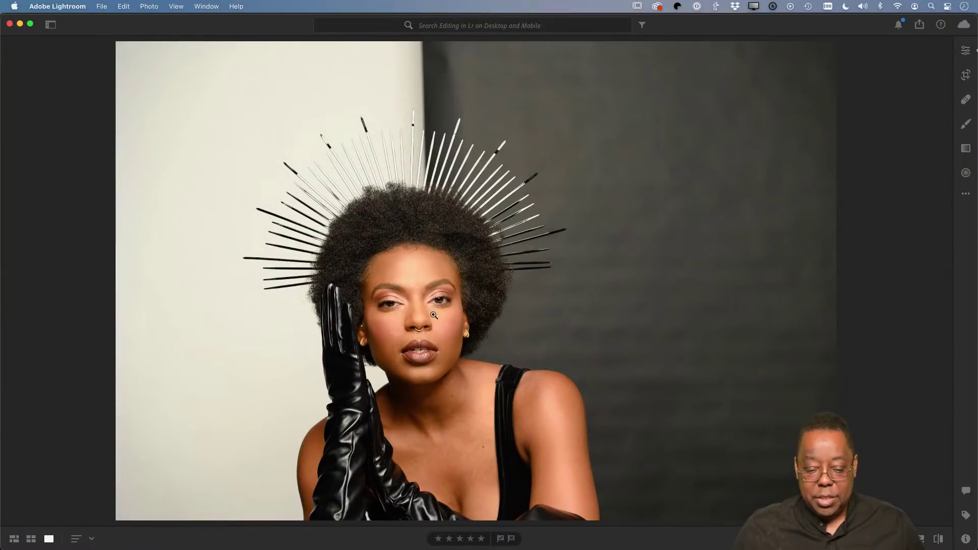
{"action": "left_click", "coordinate": [425, 315]}
{"action": "left_click", "coordinate": [545, 358]}
{"action": "left_click", "coordinate": [542, 338]}
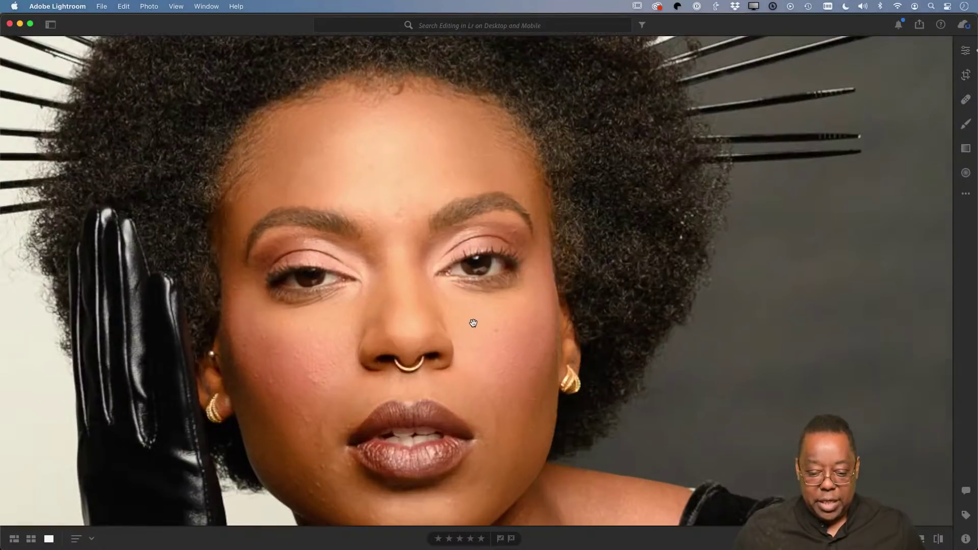
Zoom out to the whole portrait and open its edit settings for detail, with the extra sharpening controls expanded
{"action": "left_click", "coordinate": [473, 323]}
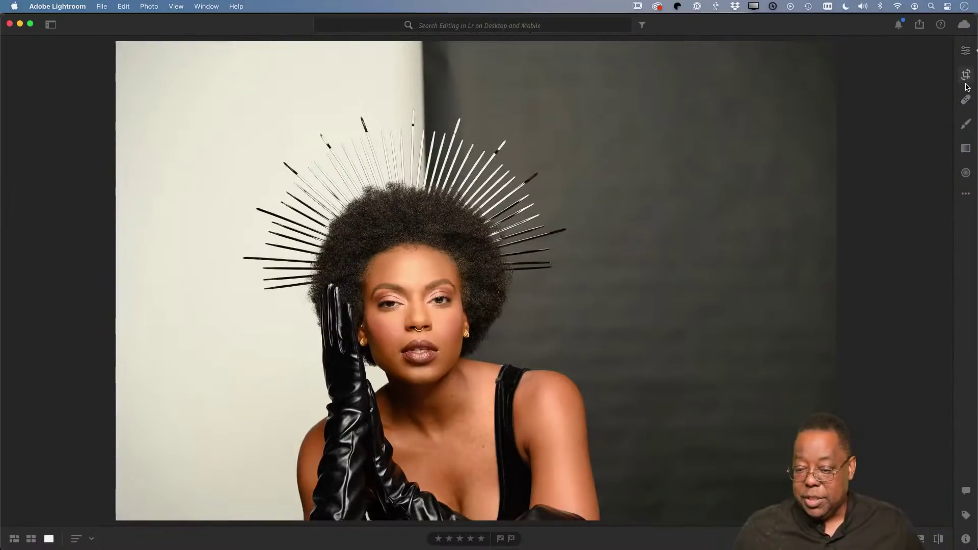
{"action": "left_click", "coordinate": [965, 51]}
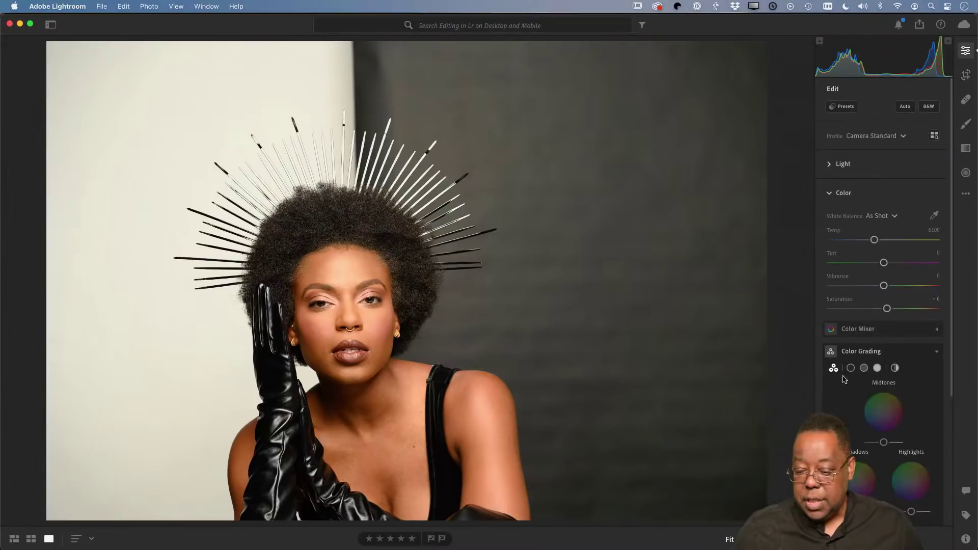
{"action": "scroll", "coordinate": [849, 367], "scroll_direction": "down", "scroll_amount": 5}
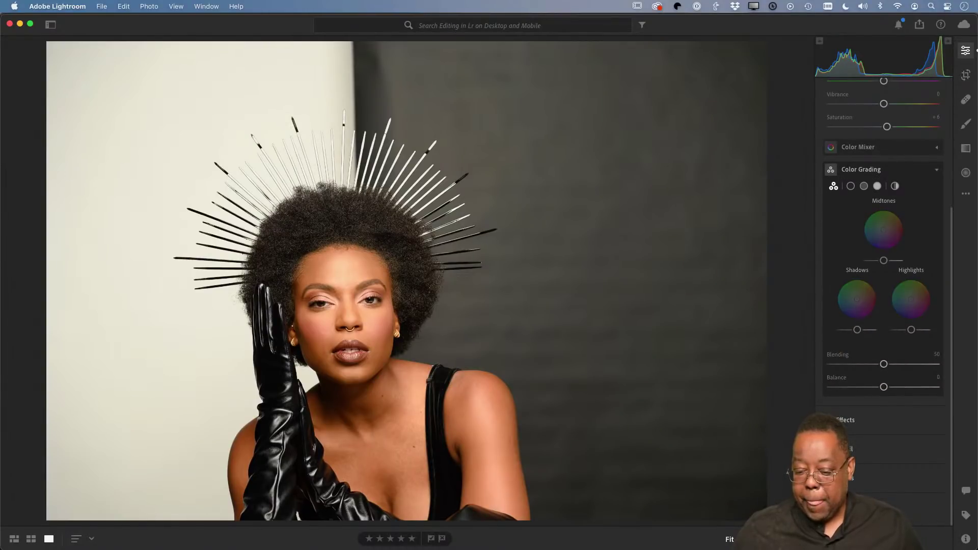
{"action": "left_click", "coordinate": [901, 449]}
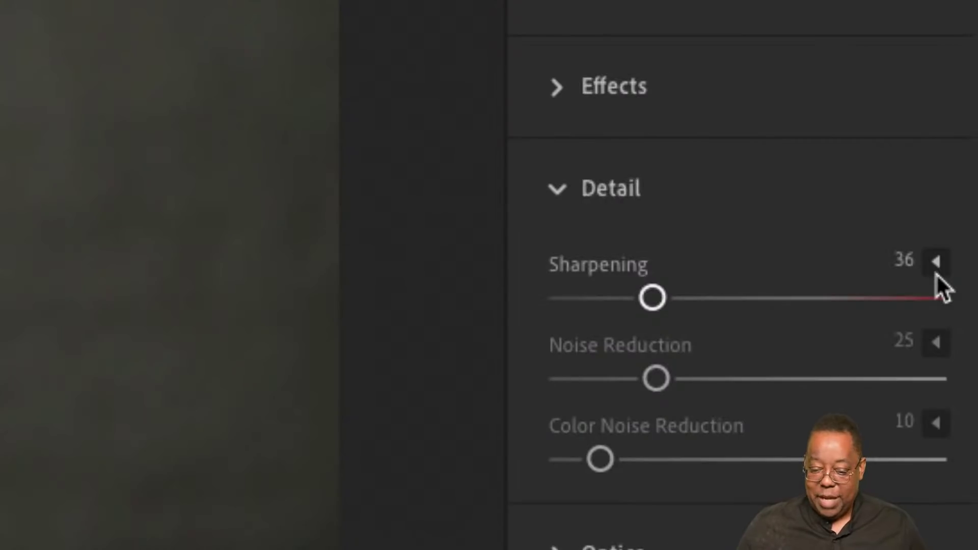
{"action": "left_click", "coordinate": [936, 271]}
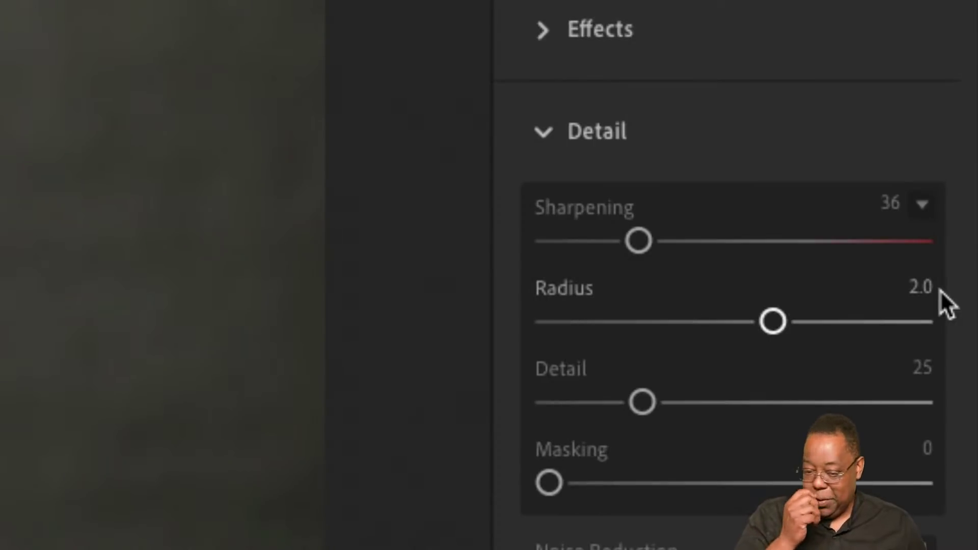
Try the sharpening Detail value at 35, and lower it to 21
{"action": "key", "text": "alt"}
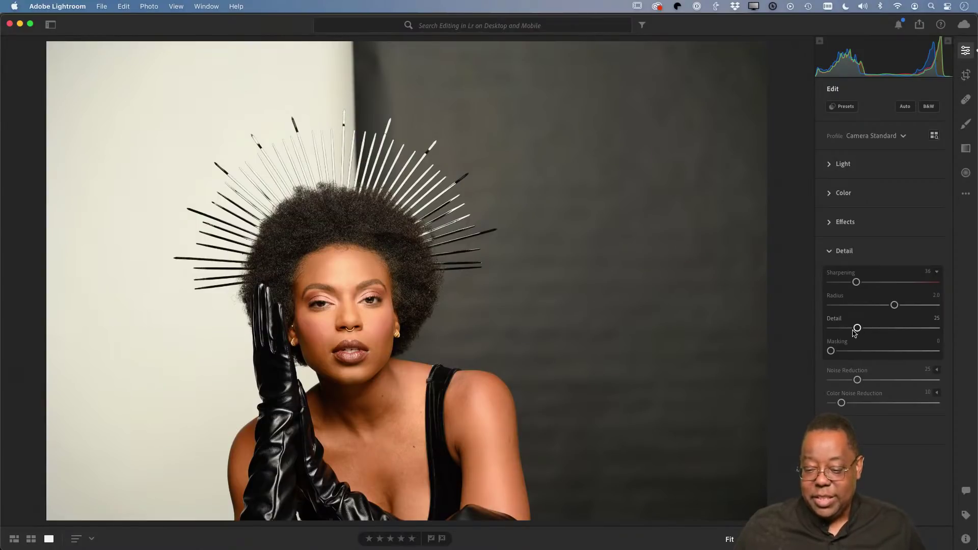
{"action": "left_click_drag", "start_coordinate": [857, 329], "coordinate": [868, 329]}
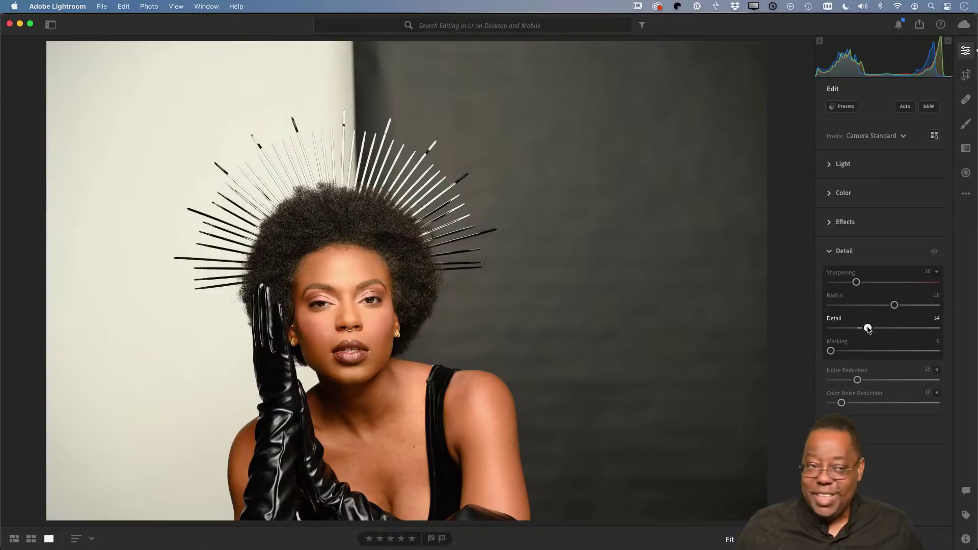
{"action": "left_click_drag", "start_coordinate": [869, 329], "coordinate": [869, 329]}
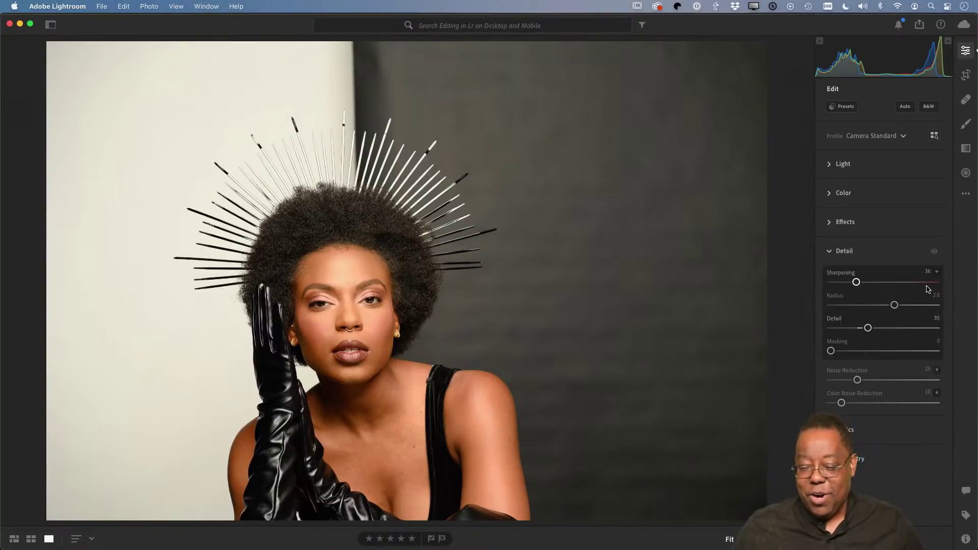
{"action": "mouse_move", "coordinate": [868, 329]}
{"action": "left_mouse_down"}
{"action": "mouse_move", "coordinate": [889, 330]}
{"action": "mouse_move", "coordinate": [852, 329]}
{"action": "left_mouse_up"}
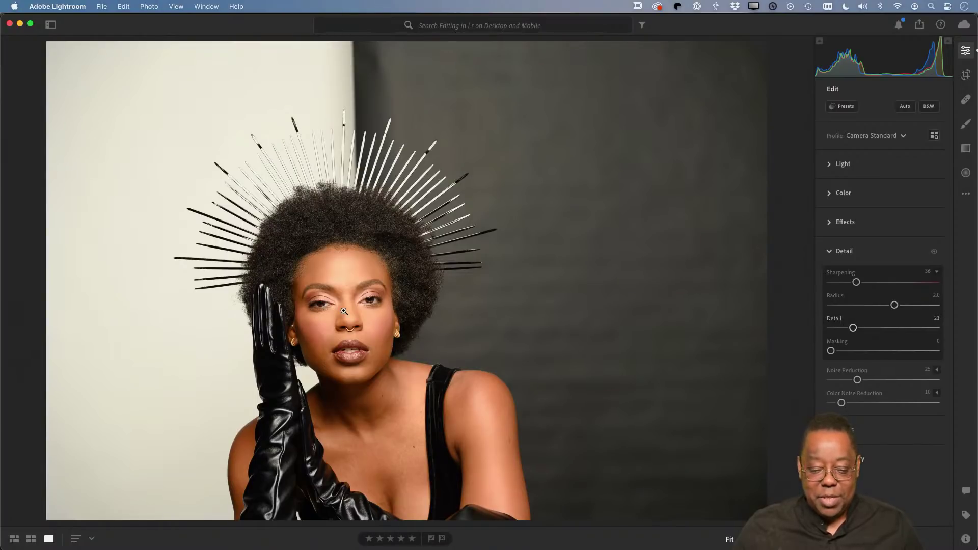
Zoom in on the face and try Sharpening at 117, Radius at 1.8 and Detail at 36
{"action": "left_click_drag", "start_coordinate": [292, 251], "coordinate": [401, 387]}
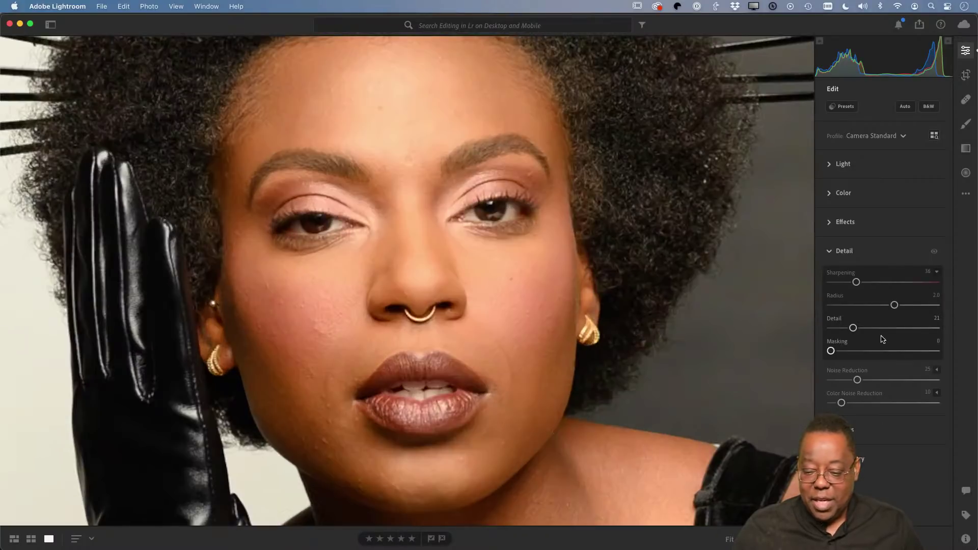
{"action": "left_click_drag", "start_coordinate": [854, 328], "coordinate": [895, 307]}
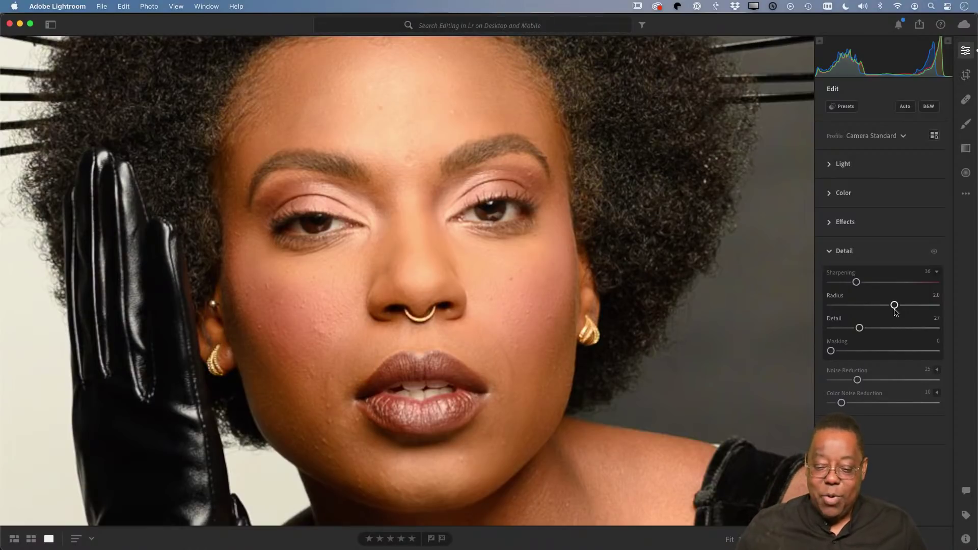
{"action": "left_click_drag", "start_coordinate": [895, 305], "coordinate": [860, 296]}
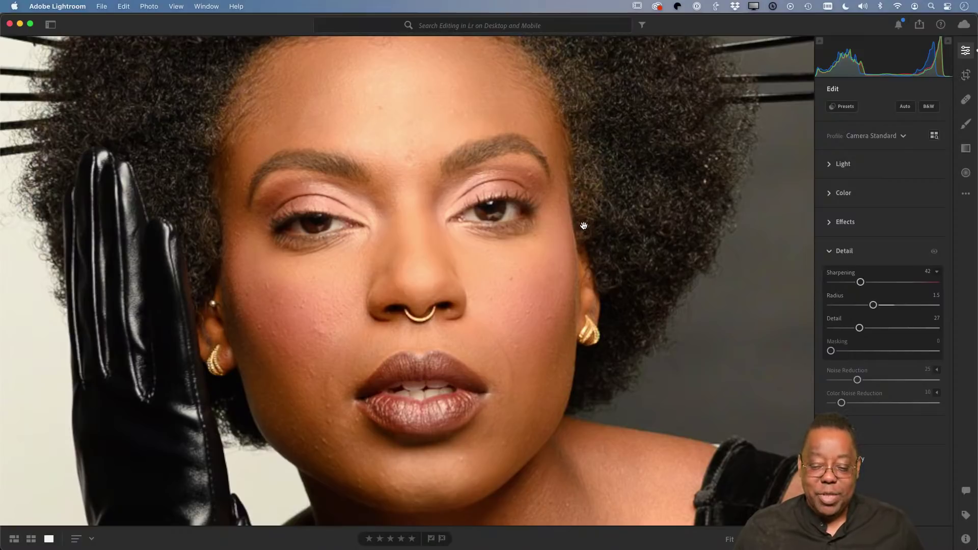
{"action": "left_click_drag", "start_coordinate": [860, 282], "coordinate": [869, 329]}
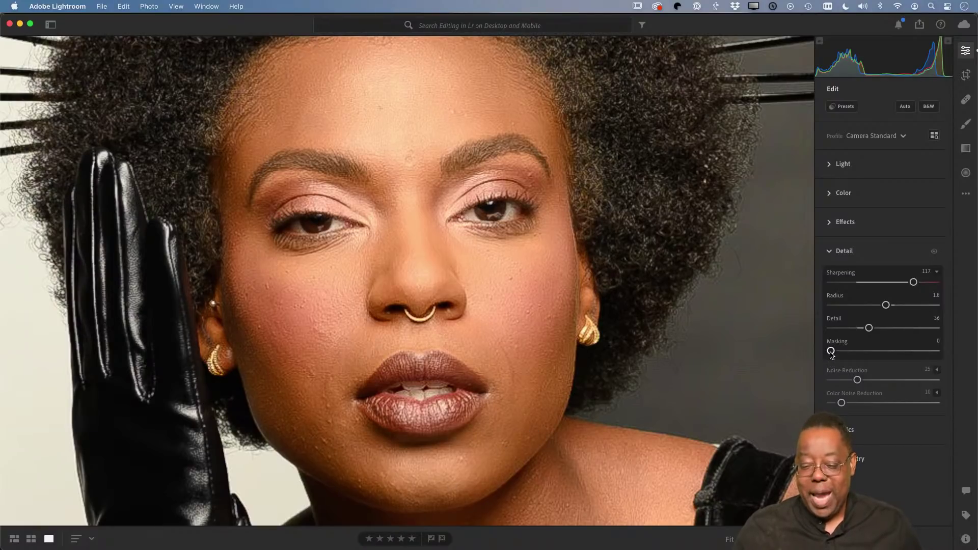
Set the sharpening Masking to 83 while previewing the black-and-white edge mask
{"action": "left_click_drag", "start_coordinate": [831, 352], "coordinate": [888, 351]}
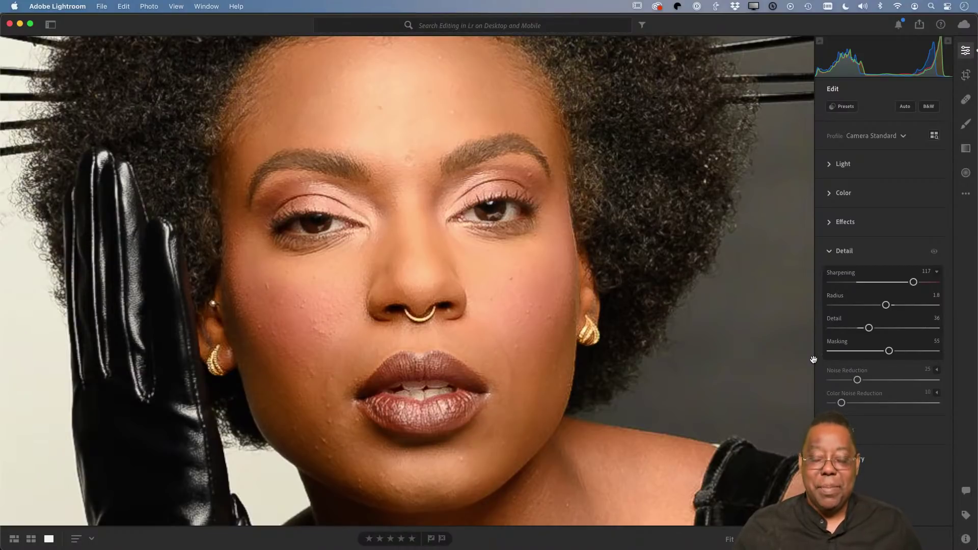
{"action": "key", "text": "alt"}
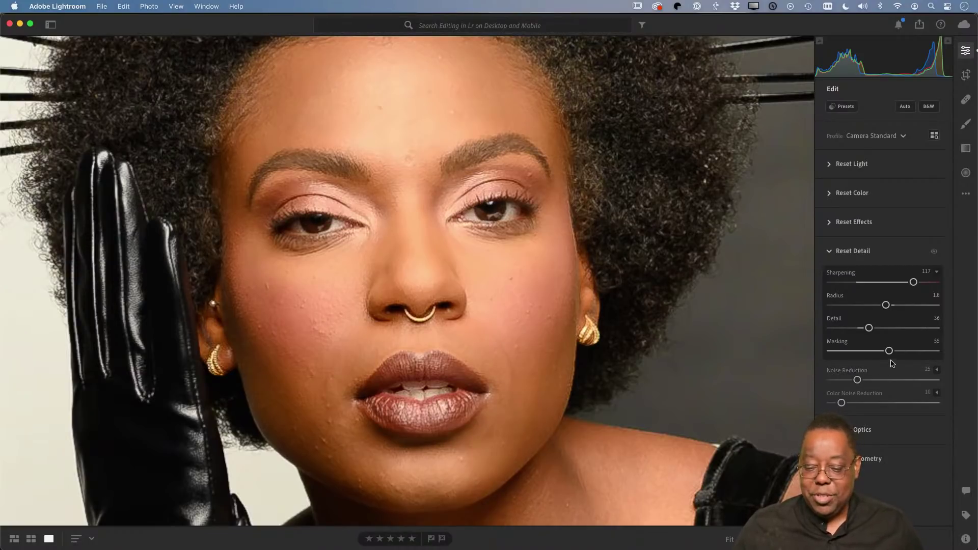
{"action": "left_click_drag", "start_coordinate": [888, 351], "coordinate": [803, 357]}
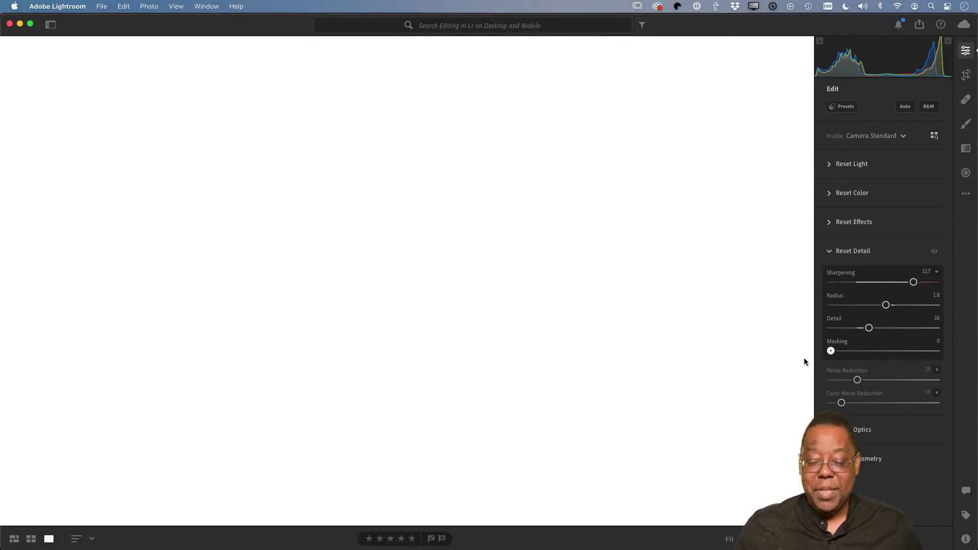
{"action": "left_click_drag", "start_coordinate": [804, 357], "coordinate": [920, 357]}
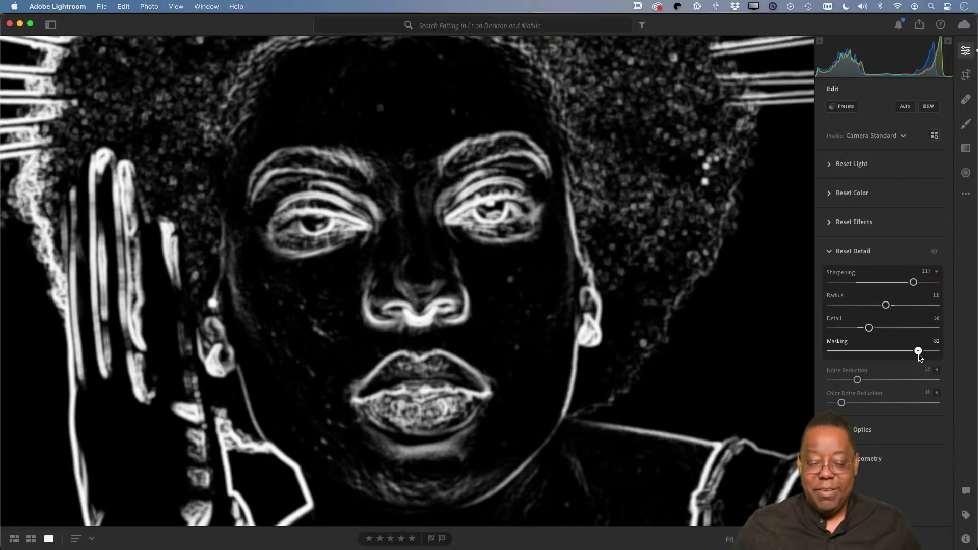
{"action": "left_click_drag", "start_coordinate": [919, 356], "coordinate": [919, 357]}
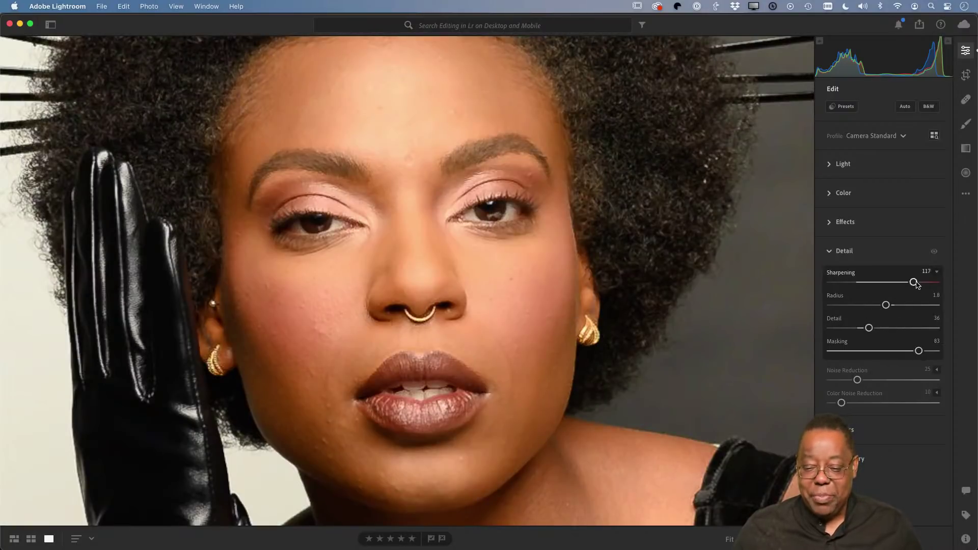
Set Sharpening to 134 and reset its Radius to 2.0 and Detail to 25
{"action": "mouse_move", "coordinate": [914, 283]}
{"action": "left_mouse_down"}
{"action": "mouse_move", "coordinate": [900, 282]}
{"action": "mouse_move", "coordinate": [927, 283]}
{"action": "left_mouse_up"}
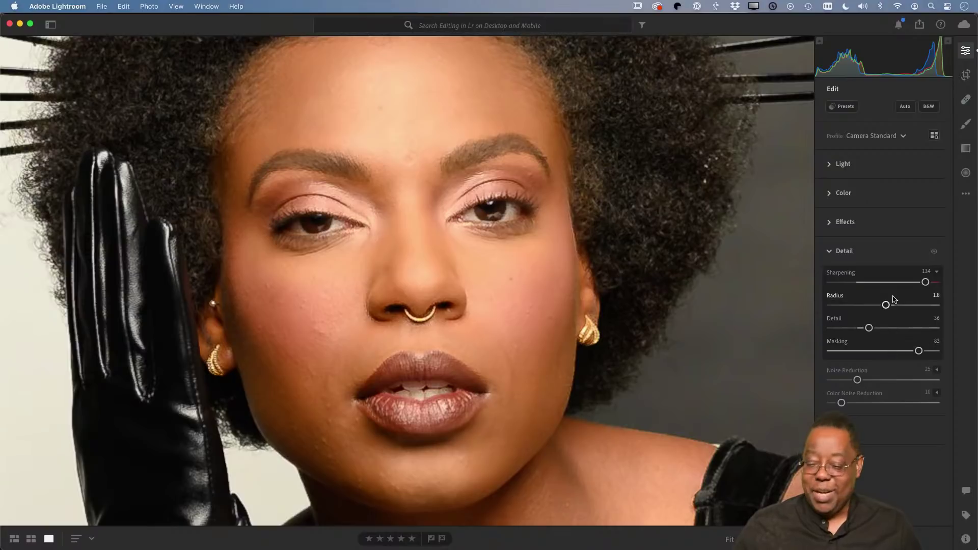
{"action": "left_click_drag", "start_coordinate": [885, 306], "coordinate": [857, 328]}
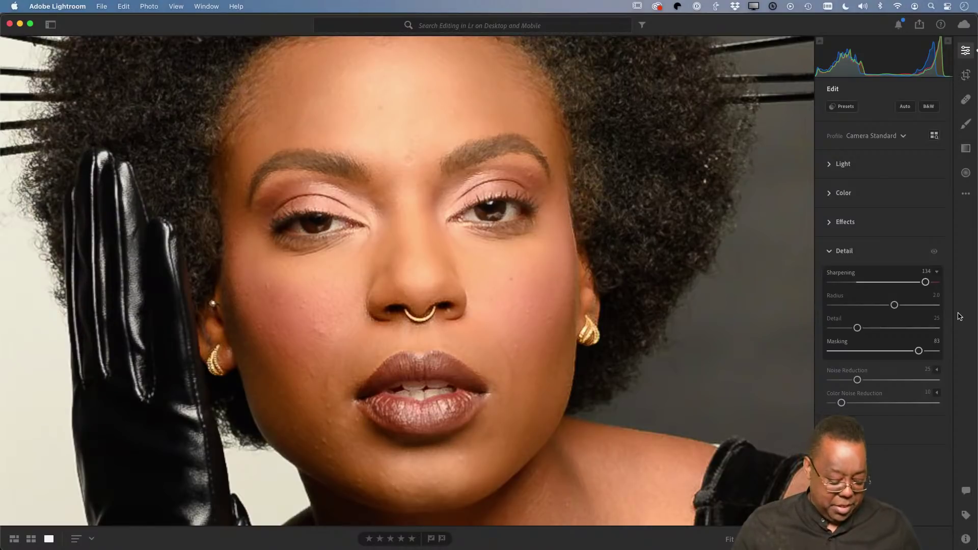
Return to the album's photo grid and copy the headpiece portrait's edit settings
{"action": "key", "text": "shift+g"}
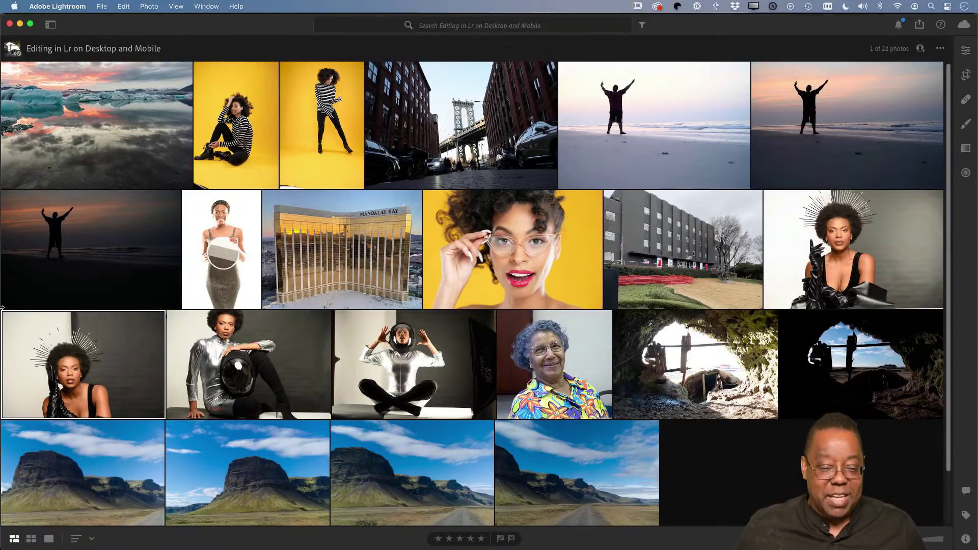
{"action": "left_click", "coordinate": [123, 6]}
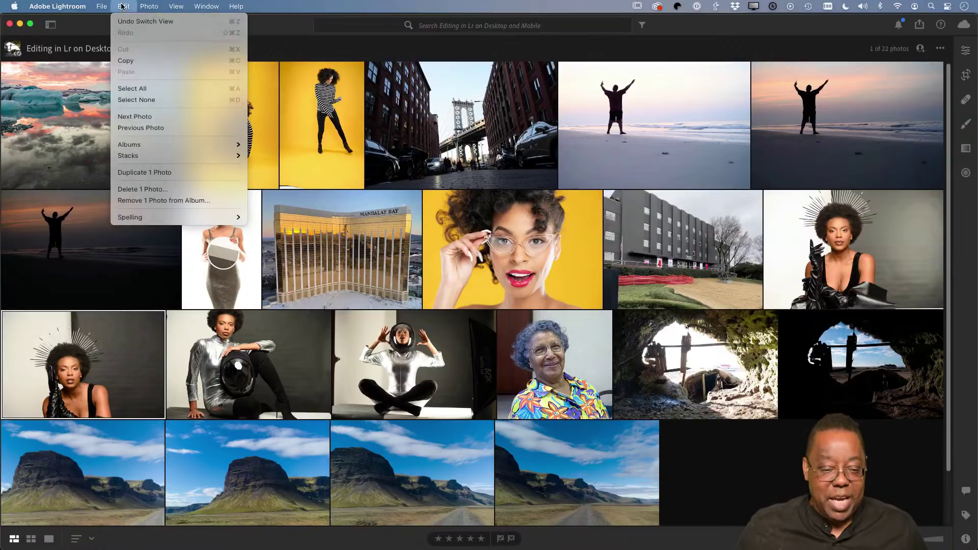
{"action": "left_click", "coordinate": [125, 60]}
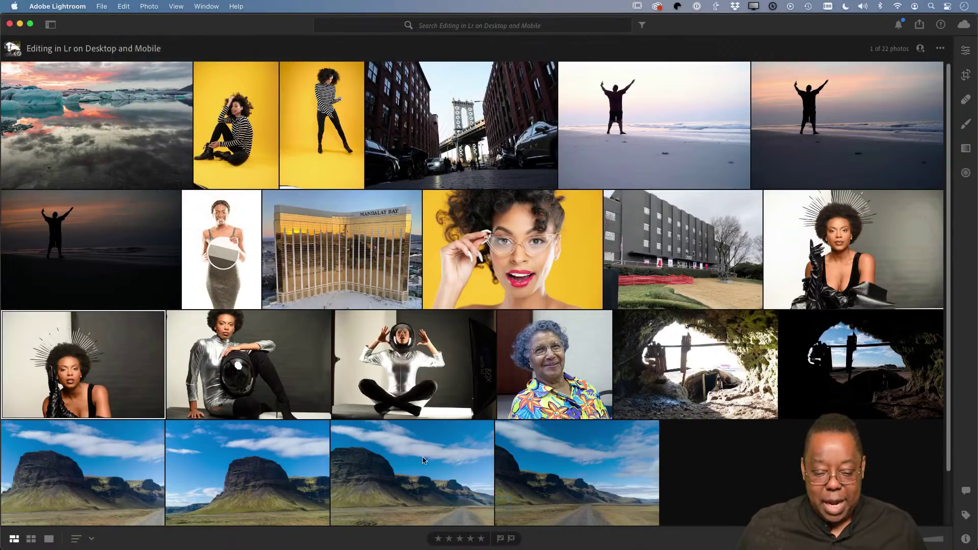
{"action": "right_click", "coordinate": [125, 362]}
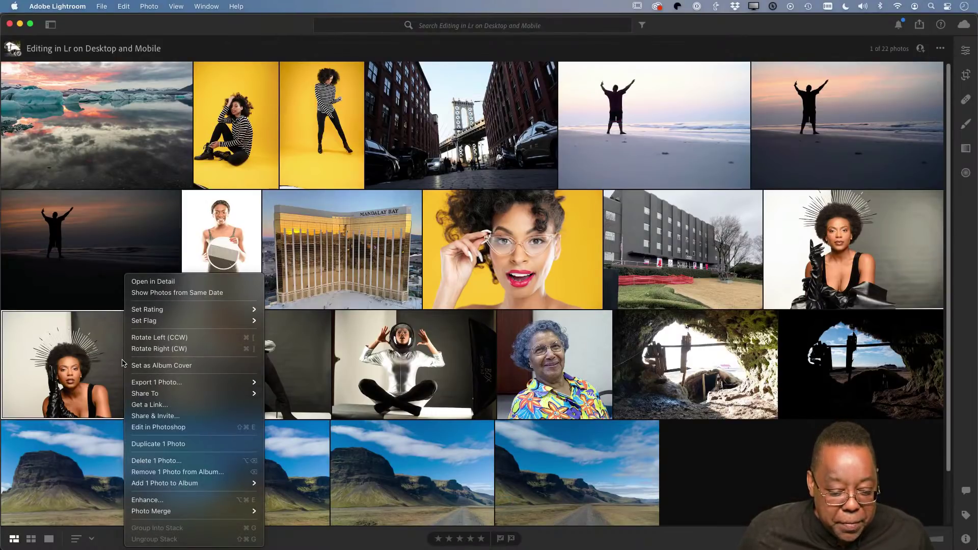
{"action": "left_click", "coordinate": [116, 364]}
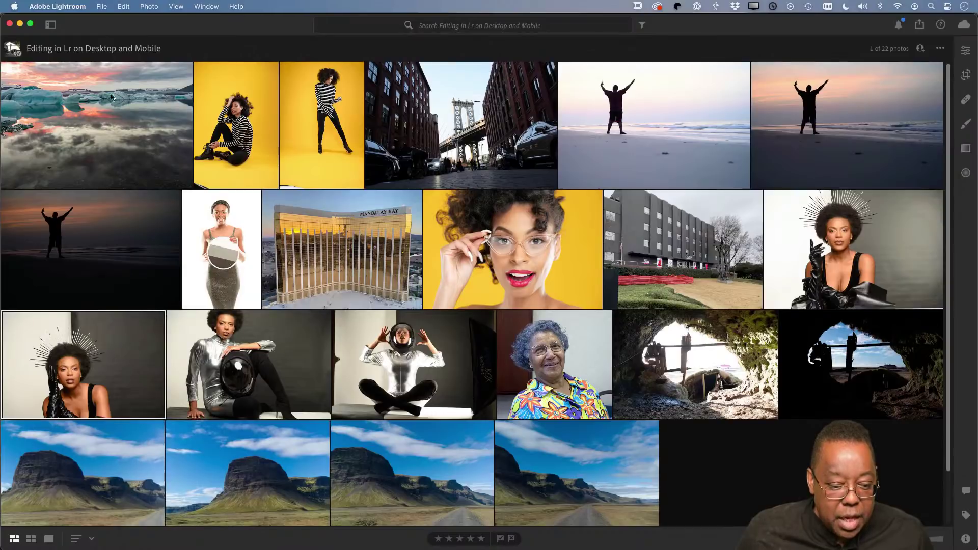
{"action": "left_click", "coordinate": [122, 5]}
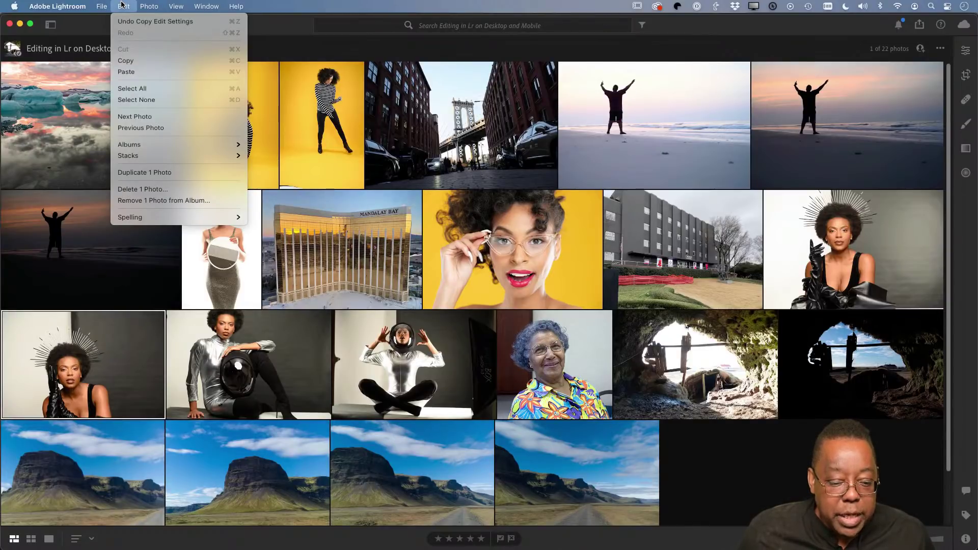
{"action": "left_click", "coordinate": [124, 452]}
{"action": "right_click", "coordinate": [115, 394]}
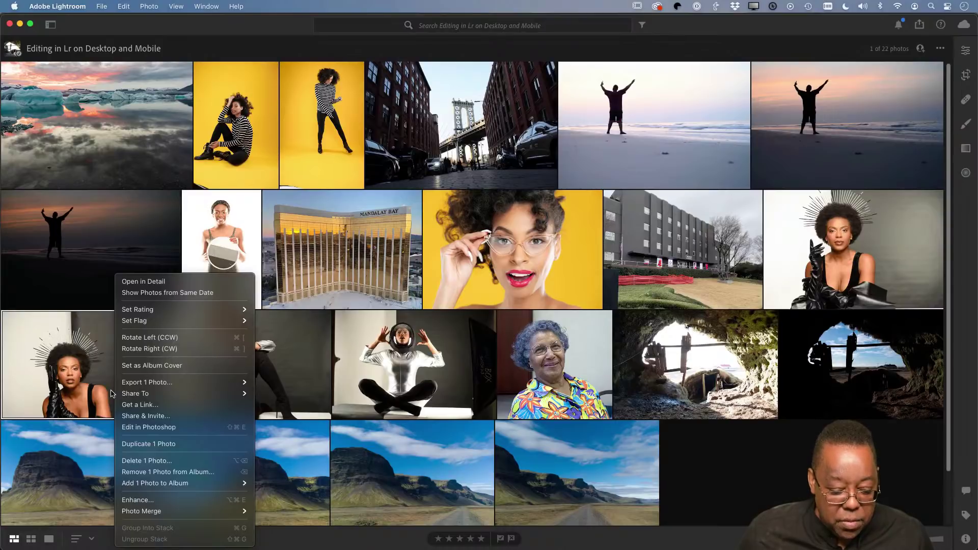
{"action": "left_click", "coordinate": [111, 394]}
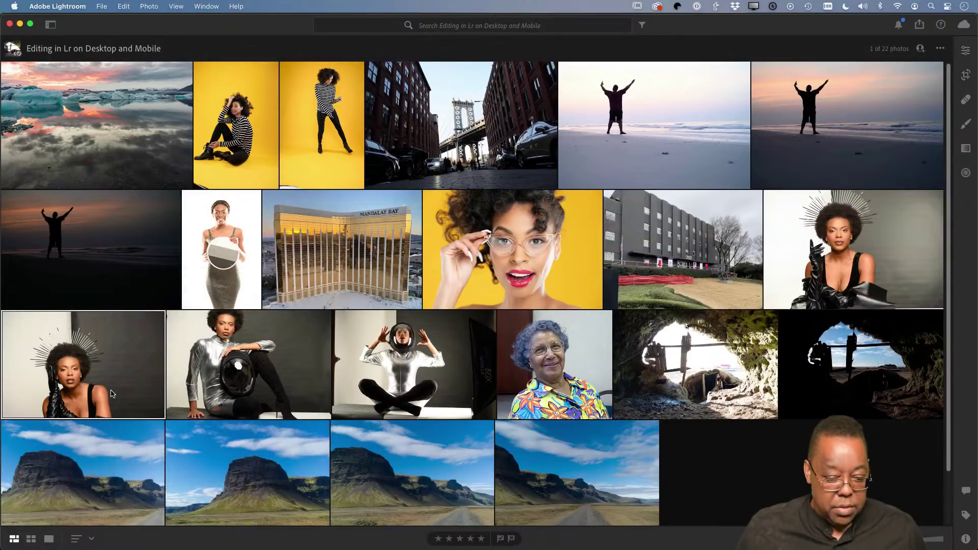
{"action": "right_click", "coordinate": [112, 393]}
{"action": "left_click", "coordinate": [103, 343]}
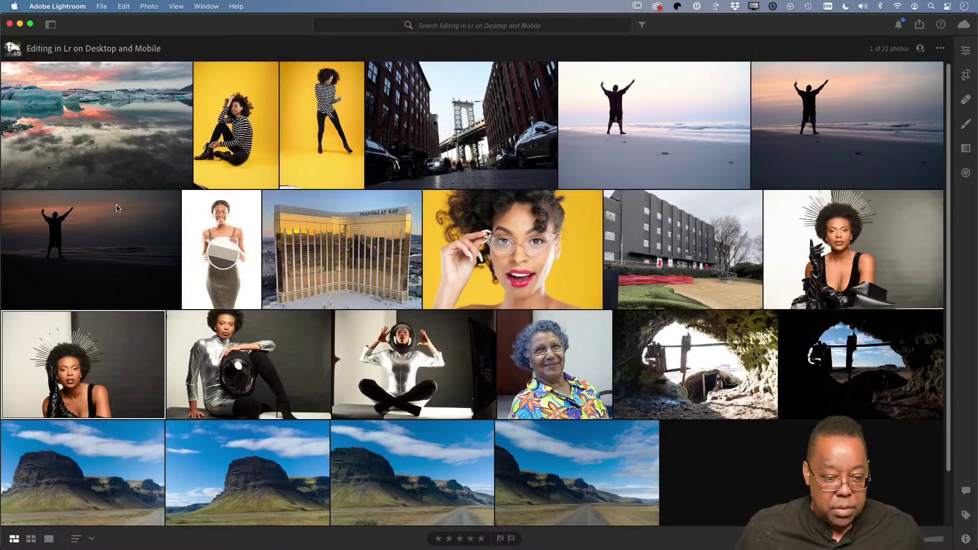
Copy the headpiece portrait's edit settings again and paste them onto the other headpiece shot and the two silver-top studio photos
{"action": "left_click", "coordinate": [122, 5]}
{"action": "left_click", "coordinate": [125, 61]}
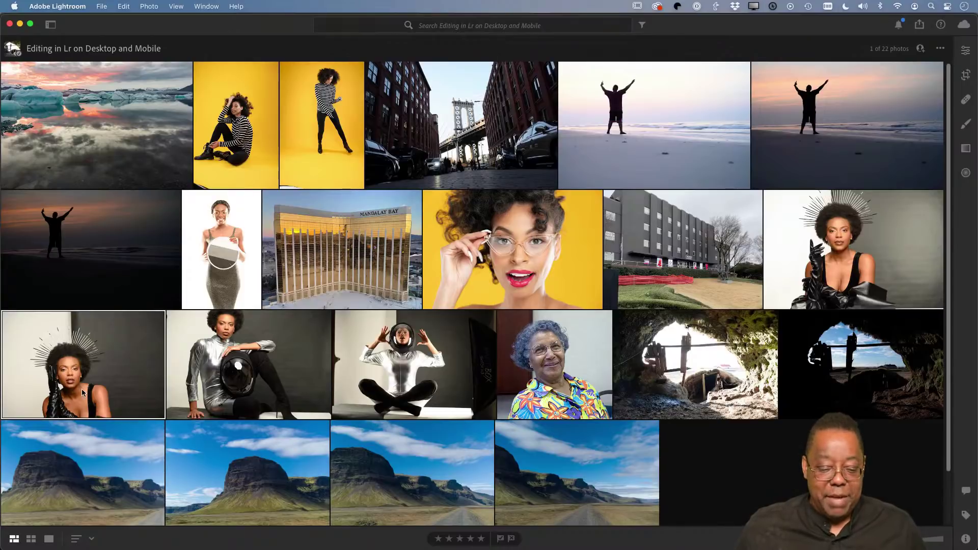
{"action": "left_click", "coordinate": [258, 379]}
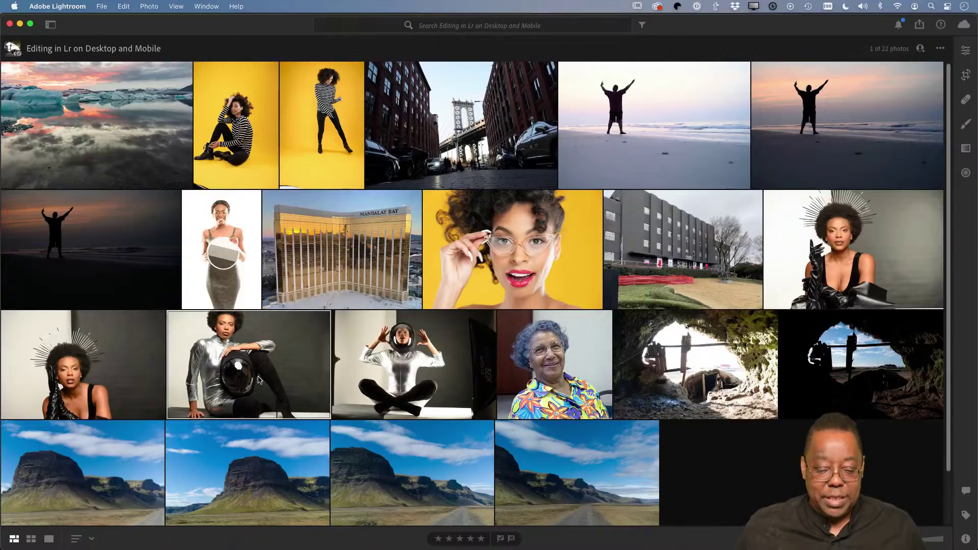
{"action": "left_click", "coordinate": [821, 280], "text": "super"}
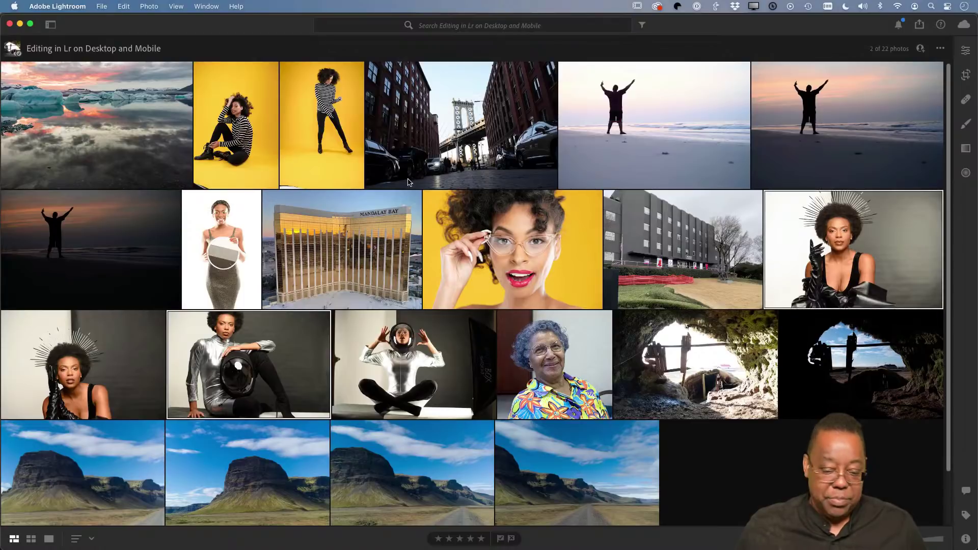
{"action": "left_click", "coordinate": [398, 349], "text": "super"}
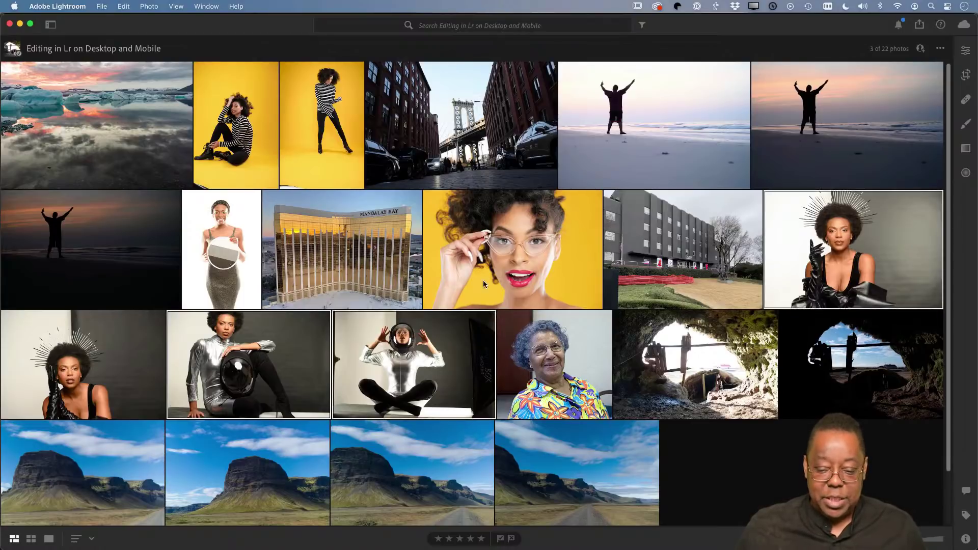
{"action": "left_click", "coordinate": [124, 6]}
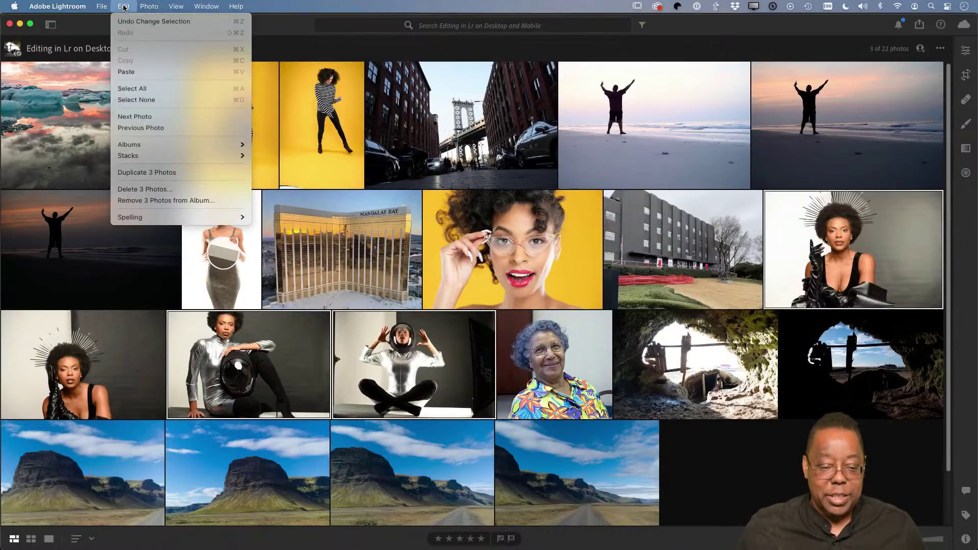
{"action": "left_click", "coordinate": [138, 79]}
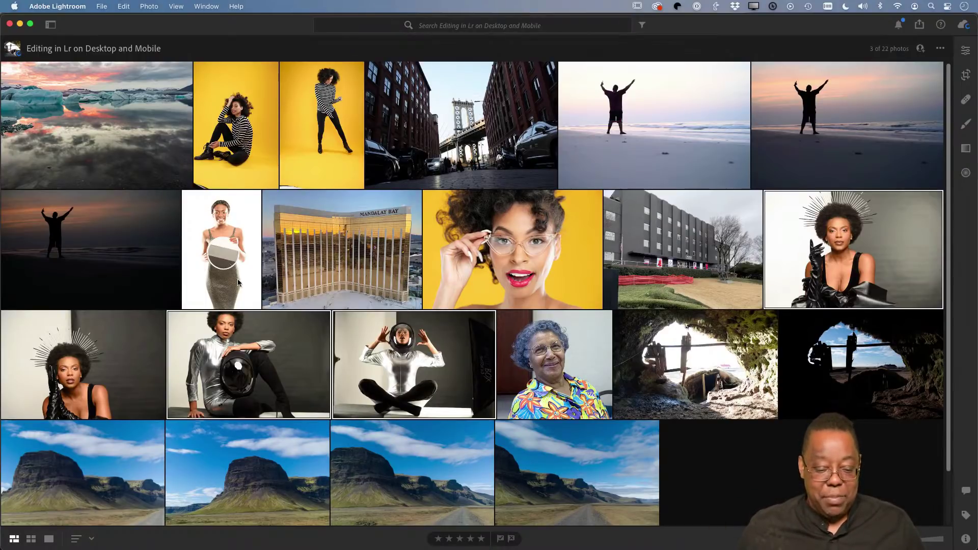
Convert the first mountain landscape photo to black and white and apply the Auto light settings
{"action": "scroll", "coordinate": [136, 441], "scroll_direction": "down", "scroll_amount": 1}
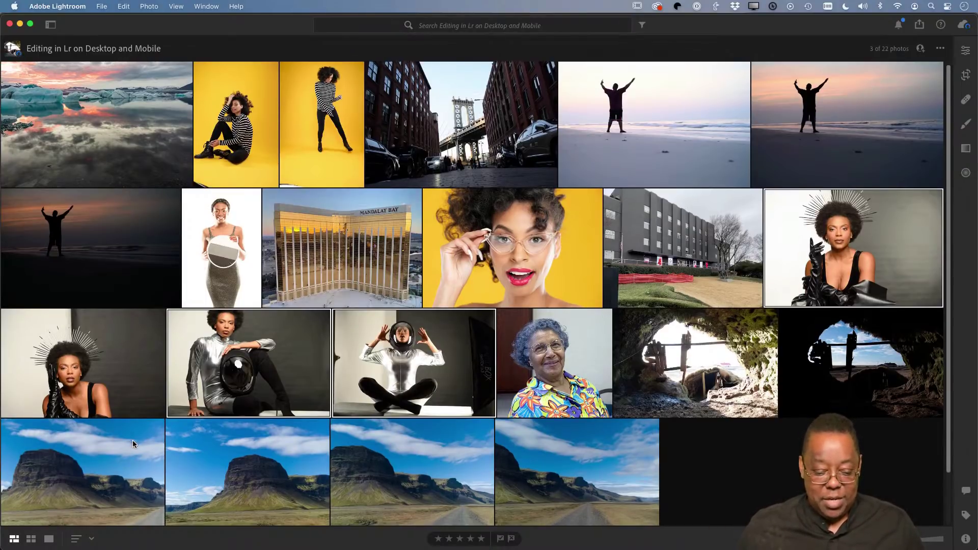
{"action": "left_click", "coordinate": [110, 484]}
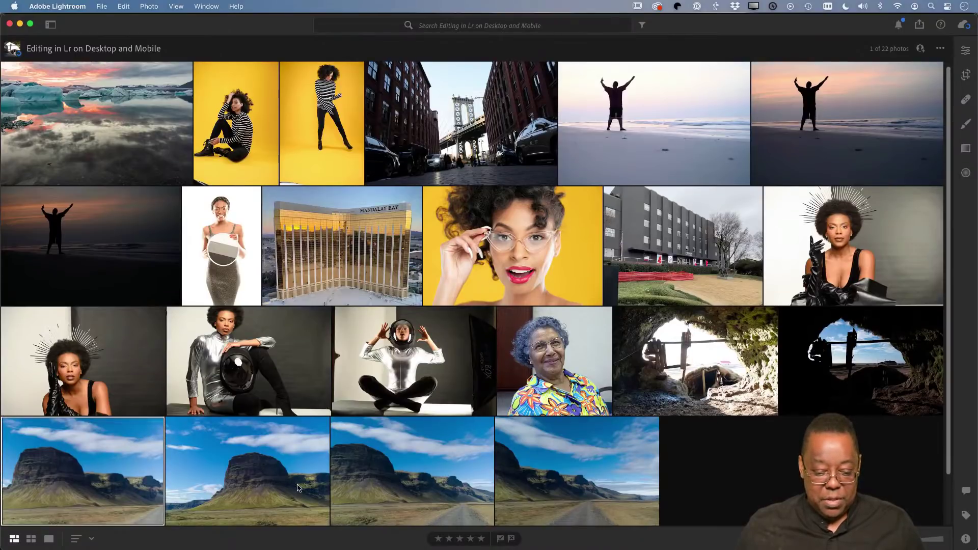
{"action": "double_click", "coordinate": [132, 491]}
{"action": "left_click", "coordinate": [962, 49]}
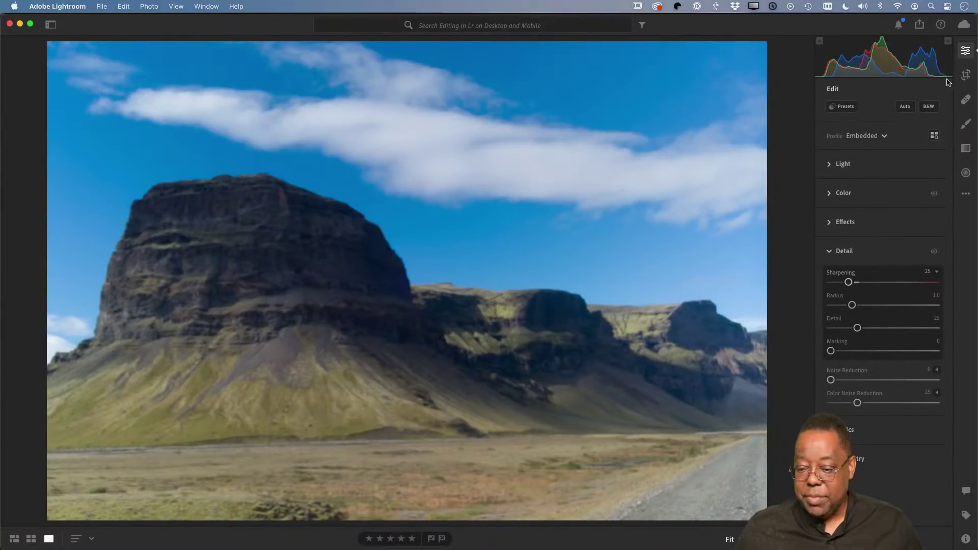
{"action": "left_click", "coordinate": [928, 106]}
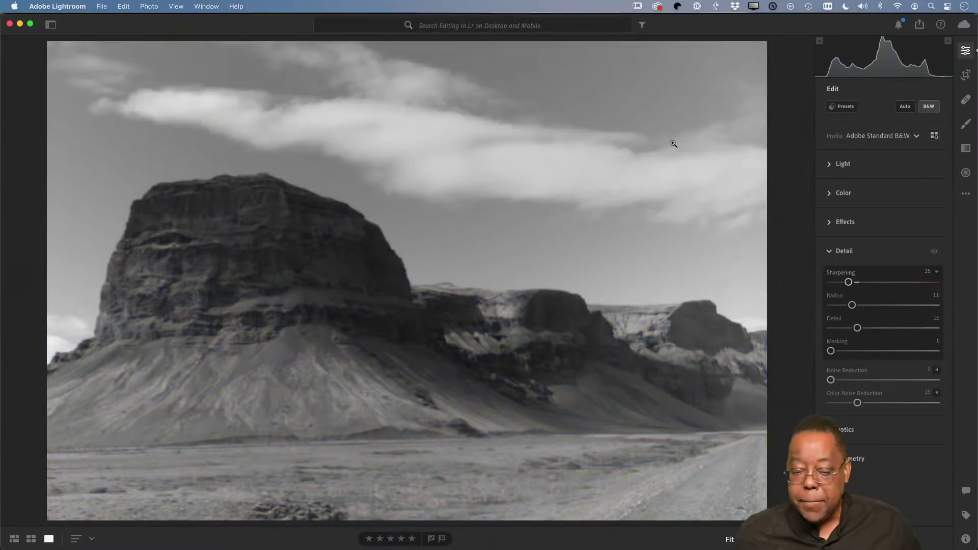
{"action": "left_click", "coordinate": [837, 164]}
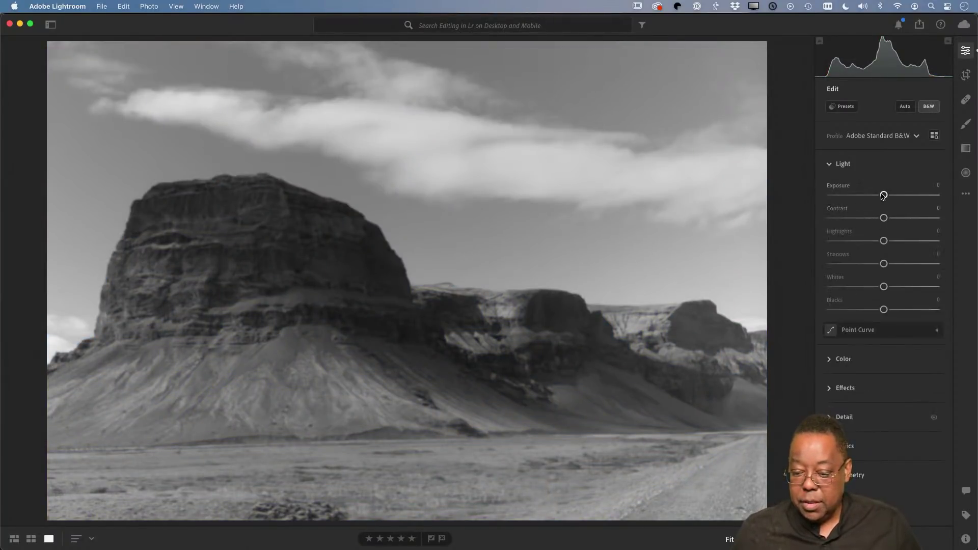
{"action": "left_click", "coordinate": [904, 106]}
{"action": "left_click_drag", "start_coordinate": [885, 198], "coordinate": [891, 196]}
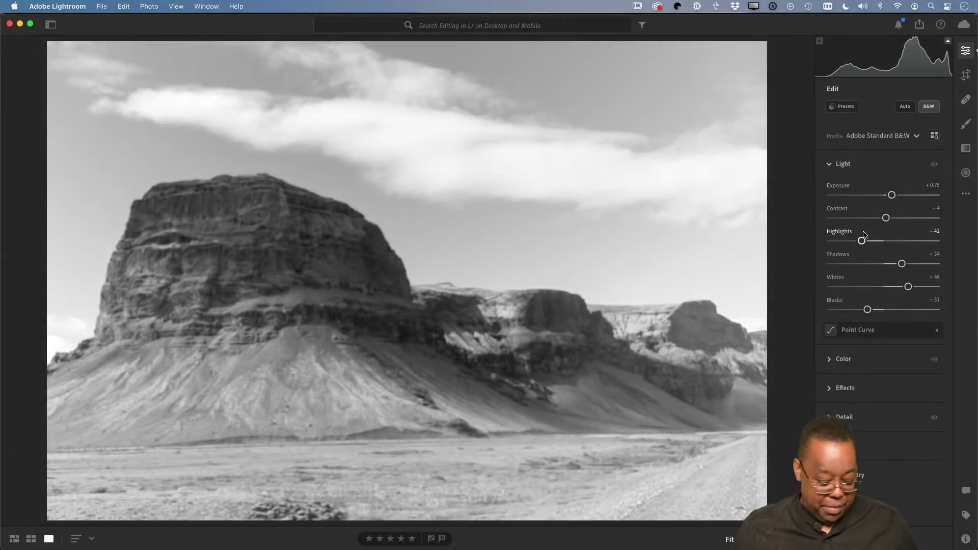
Return to the photo grid and copy the black-and-white mountain photo's edit settings
{"action": "key", "text": "g"}
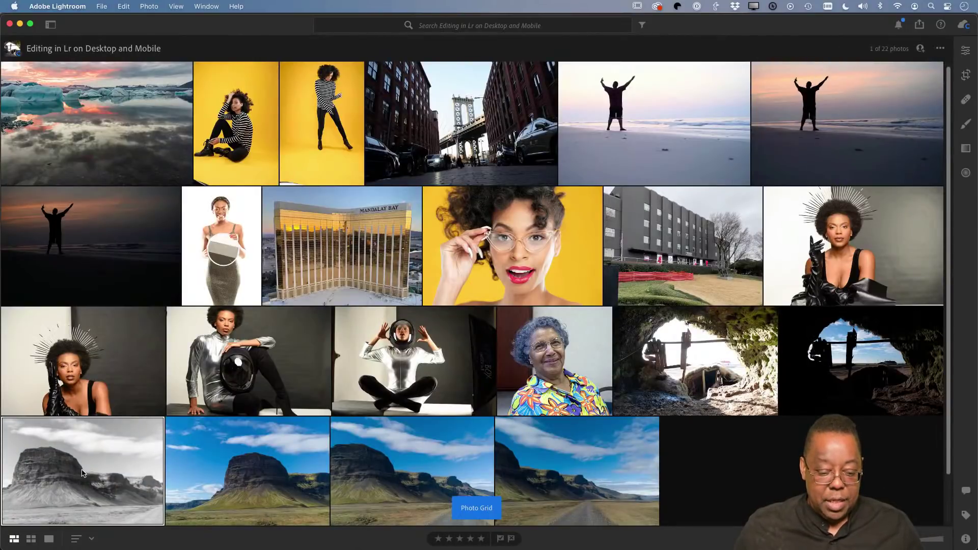
{"action": "right_click", "coordinate": [79, 475]}
{"action": "left_click", "coordinate": [65, 457]}
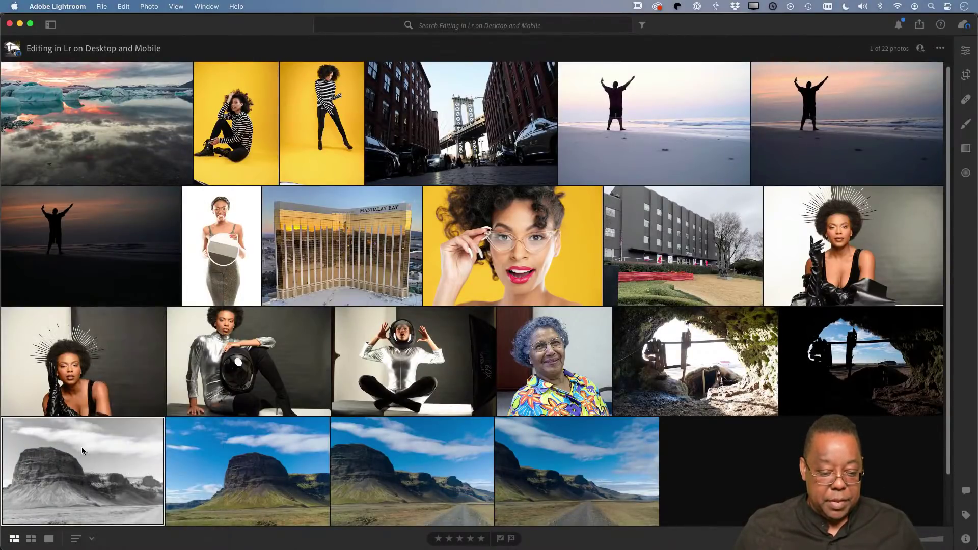
{"action": "left_click", "coordinate": [123, 6]}
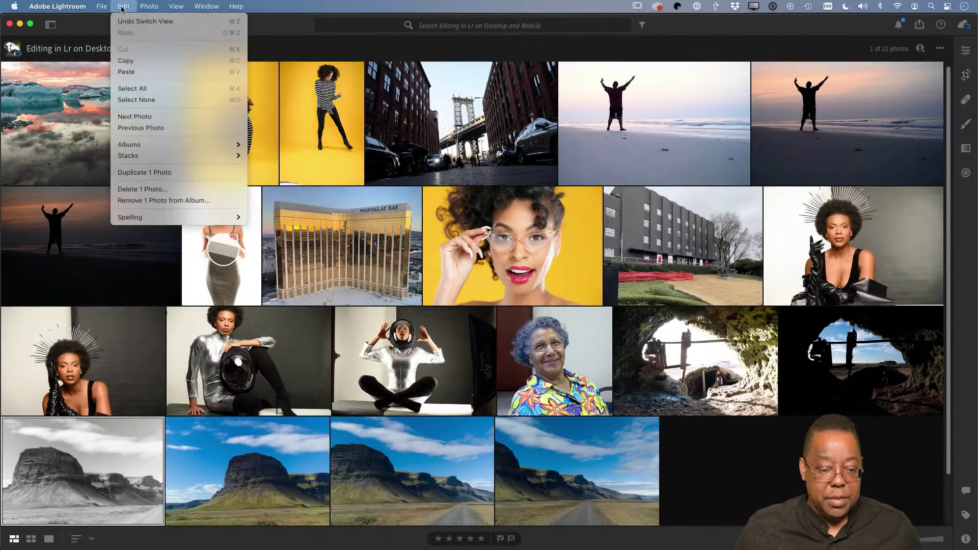
{"action": "left_click", "coordinate": [130, 61]}
Paste the copied edit settings onto the other three mountain landscape photos
{"action": "left_click", "coordinate": [256, 486]}
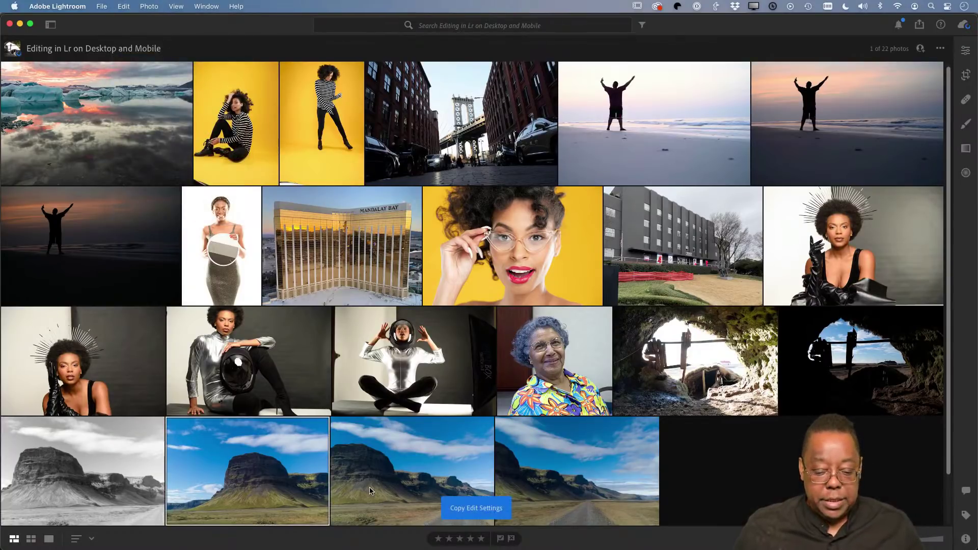
{"action": "left_click", "coordinate": [622, 475], "text": "shift"}
{"action": "right_click", "coordinate": [579, 480]}
{"action": "key", "text": "Escape"}
{"action": "left_click", "coordinate": [128, 6]}
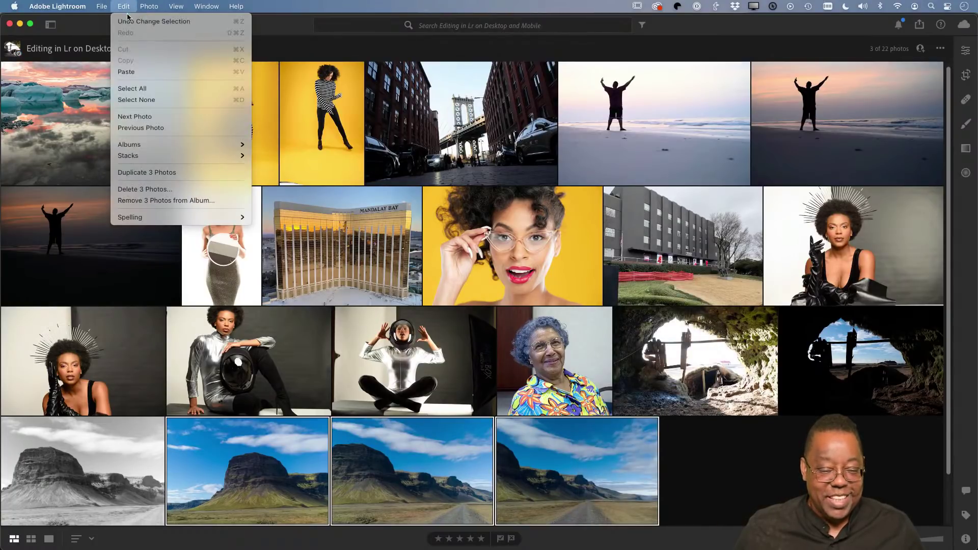
{"action": "left_click", "coordinate": [131, 71]}
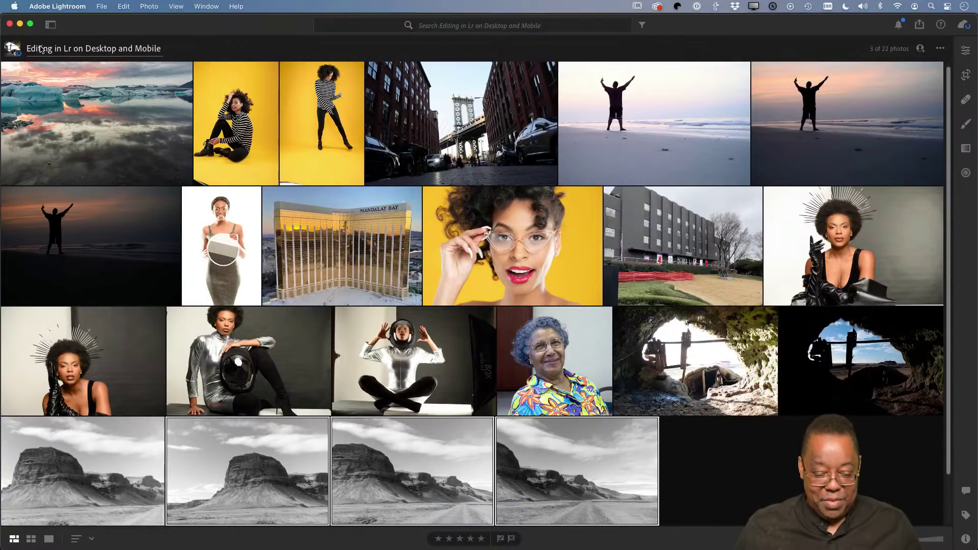
Undo the pasted settings, the Auto adjustment and the black-and-white conversion on the mountain photos, ending in the photo grid
{"action": "key", "text": "super+z"}
{"action": "key", "text": "super+z"}
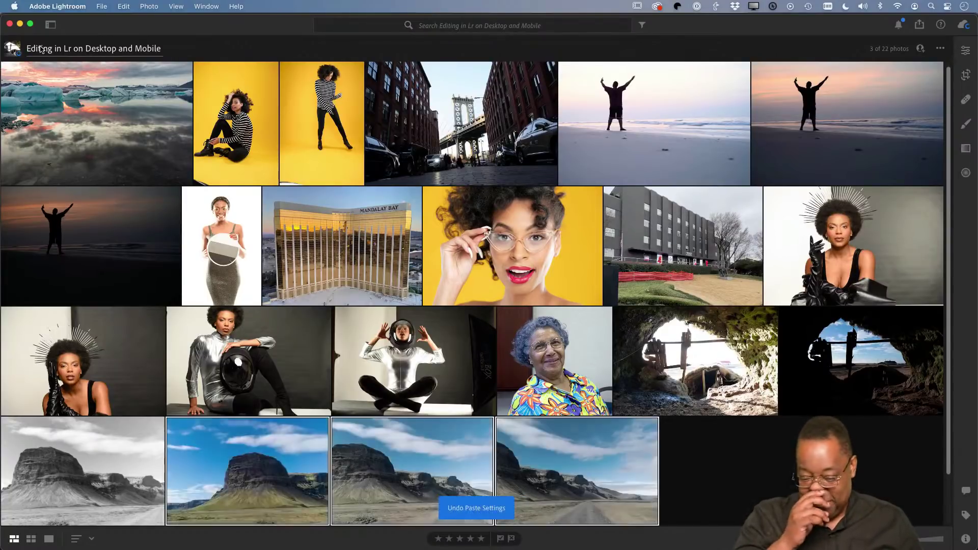
{"action": "key", "text": "super+z"}
{"action": "key", "text": "super+z"}
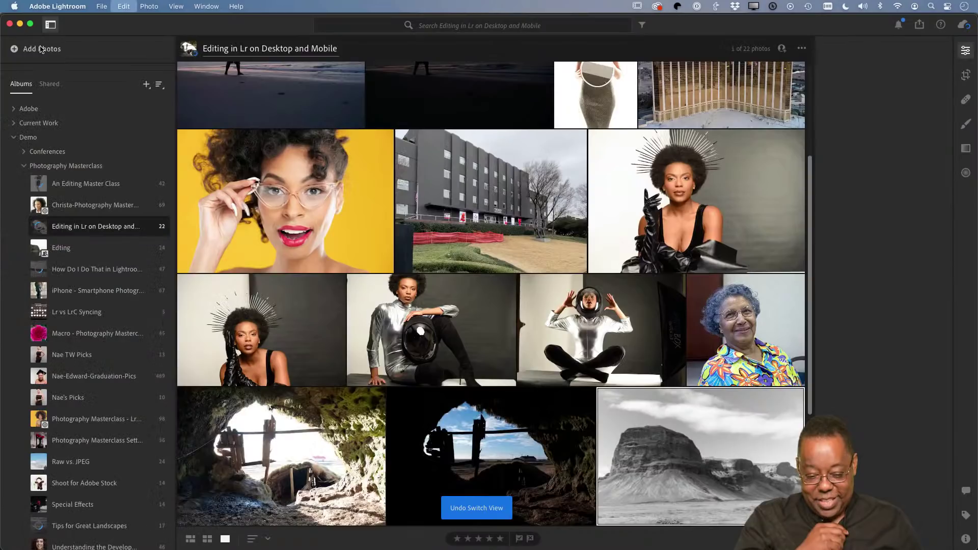
{"action": "key", "text": "super+z"}
{"action": "key", "text": "super+z"}
{"action": "key", "text": "super+z"}
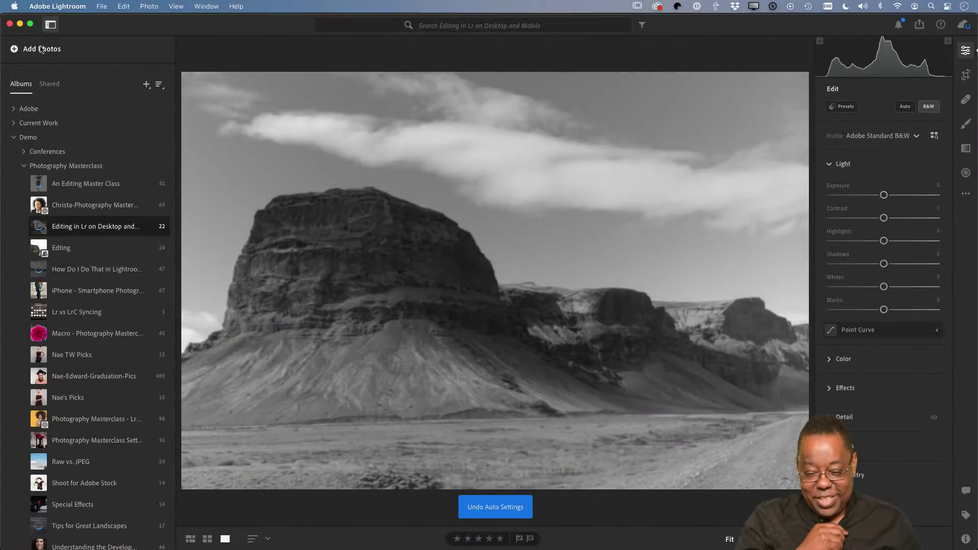
{"action": "key", "text": "g"}
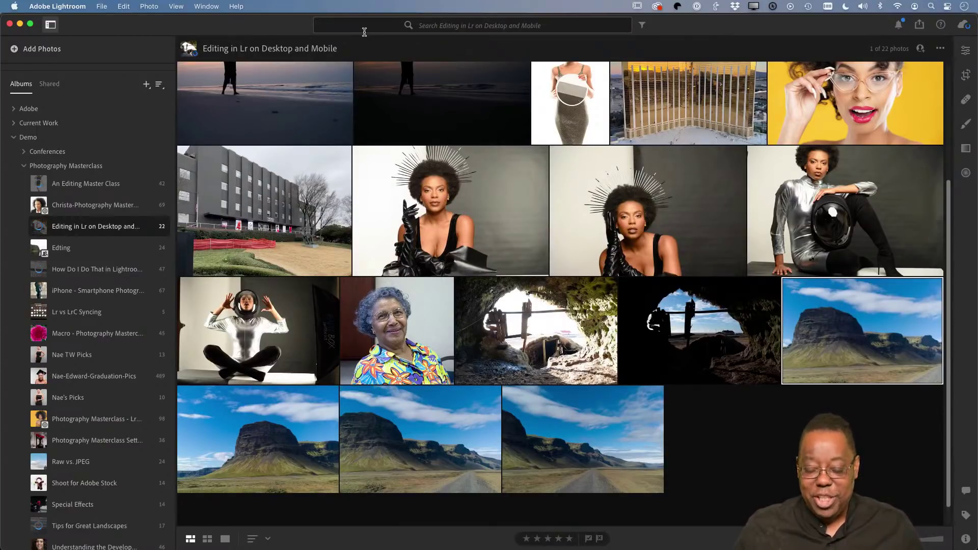
Open the iceberg lagoon photo at full view for editing
{"action": "scroll", "coordinate": [504, 226], "scroll_direction": "up", "scroll_amount": 5}
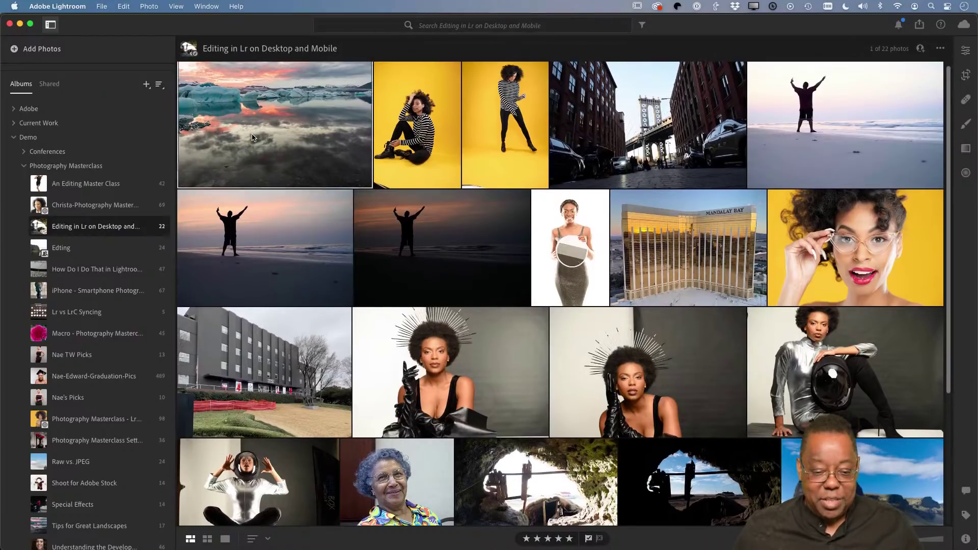
{"action": "left_click", "coordinate": [253, 136]}
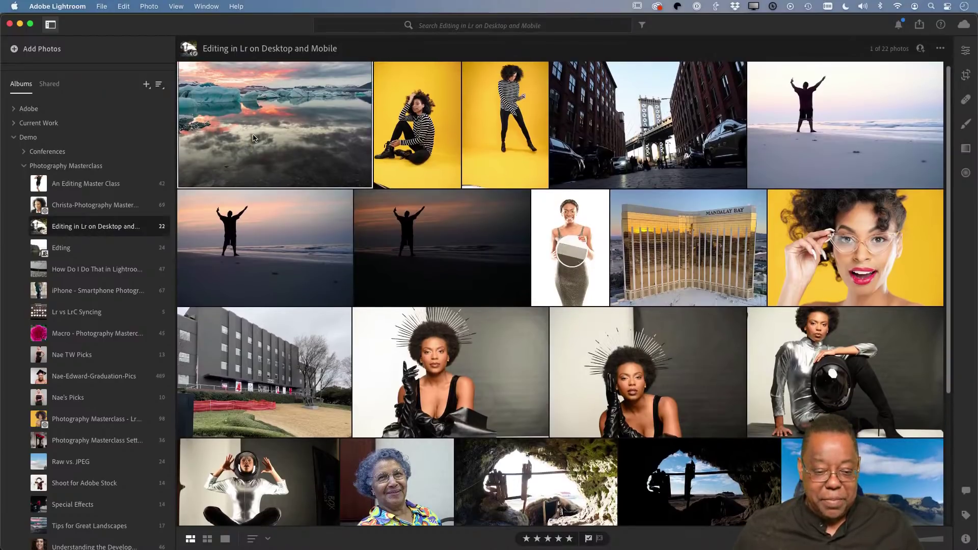
{"action": "double_click", "coordinate": [272, 142]}
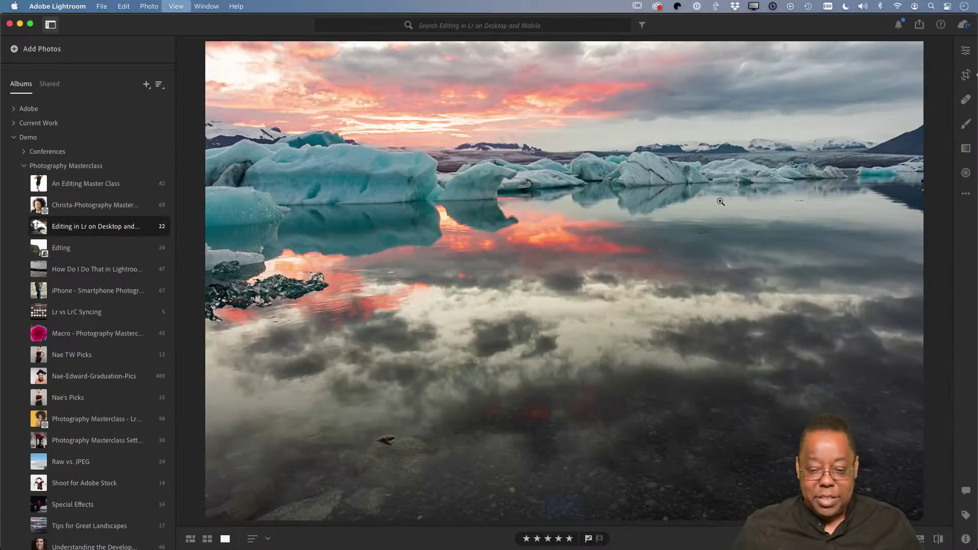
{"action": "left_click", "coordinate": [965, 51]}
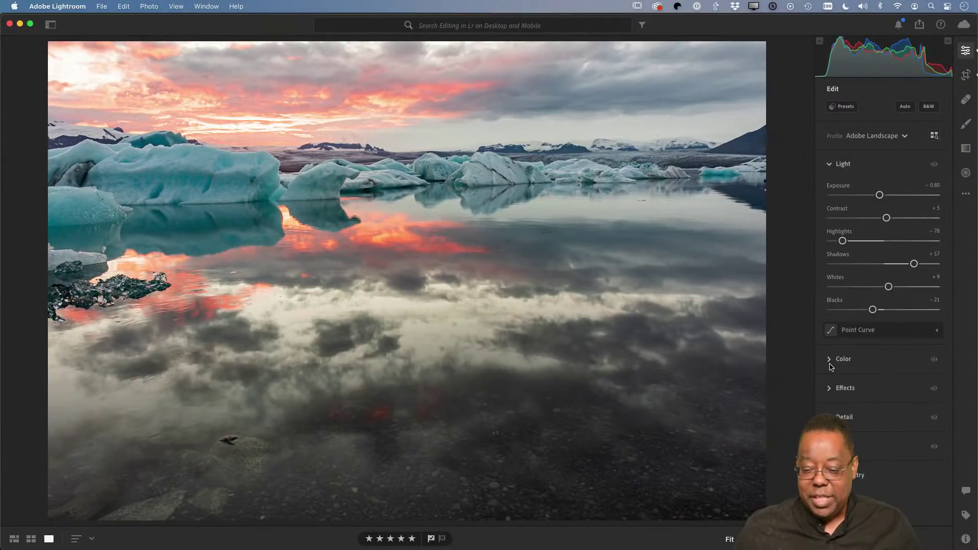
Color grade the iceberg lagoon photo with blue midtones and light blue highlights, and slightly lower the highlights' luminance
{"action": "left_click", "coordinate": [830, 360]}
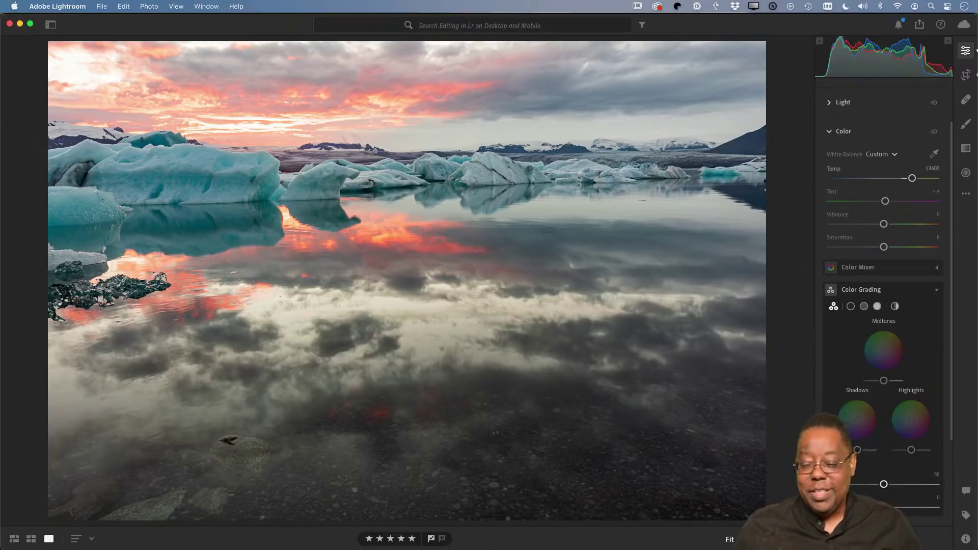
{"action": "mouse_move", "coordinate": [937, 416]}
{"action": "scroll", "coordinate": [942, 407], "scroll_direction": "down", "scroll_amount": 3}
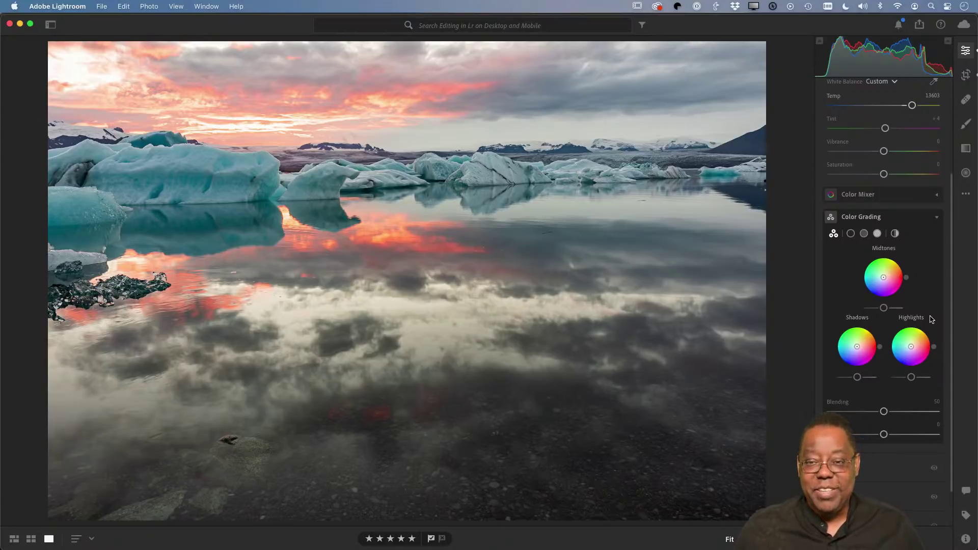
{"action": "scroll", "coordinate": [835, 290], "scroll_direction": "down", "scroll_amount": 1}
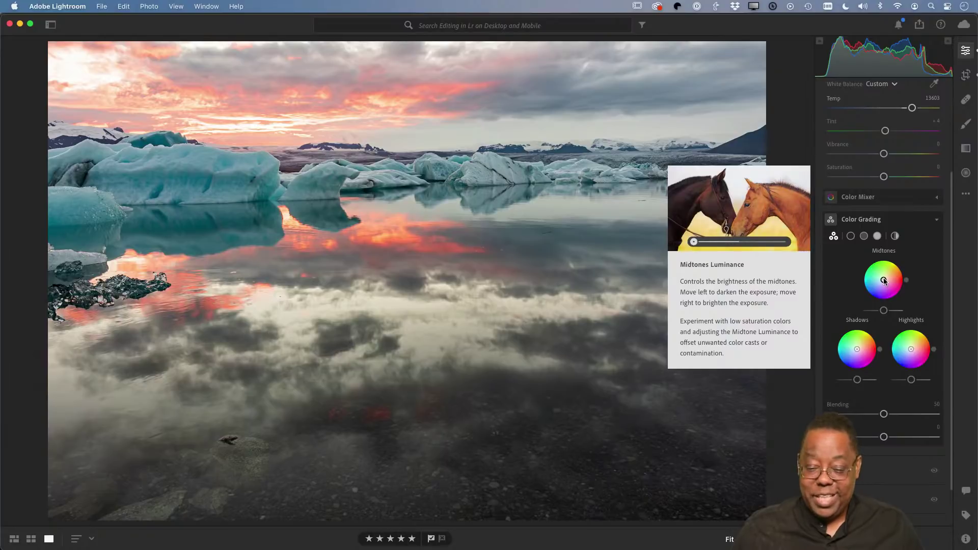
{"action": "mouse_move", "coordinate": [884, 280]}
{"action": "left_mouse_down"}
{"action": "mouse_move", "coordinate": [871, 297]}
{"action": "mouse_move", "coordinate": [875, 290]}
{"action": "left_mouse_up"}
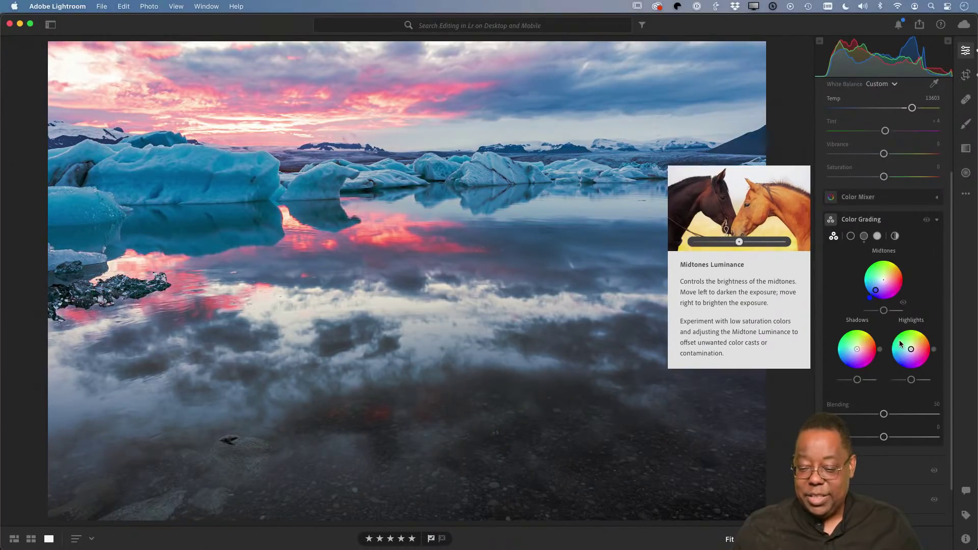
{"action": "left_click_drag", "start_coordinate": [910, 350], "coordinate": [902, 386]}
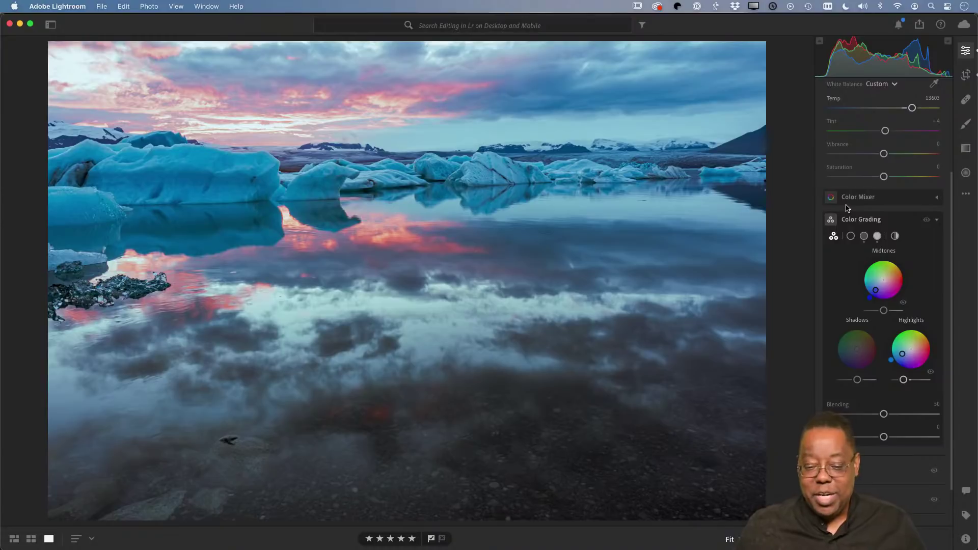
Save the color-graded iceberg lagoon edit as a new version named Graded
{"action": "key", "text": "shift+v"}
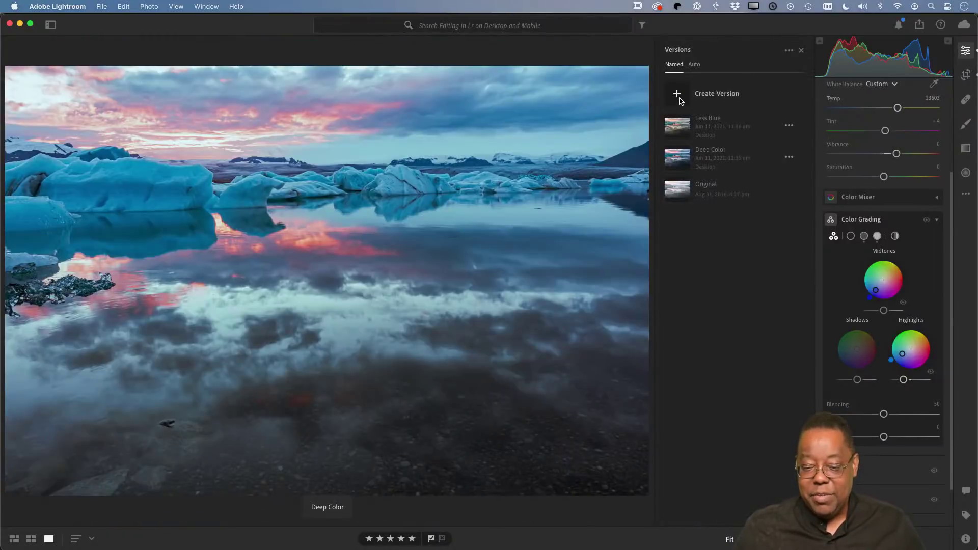
{"action": "left_click", "coordinate": [677, 94]}
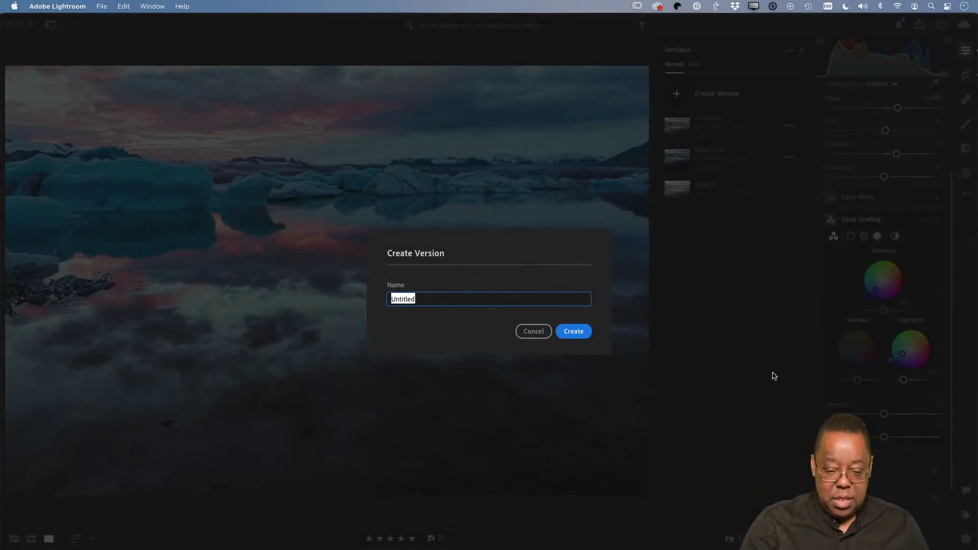
{"action": "type", "text": "Graded"}
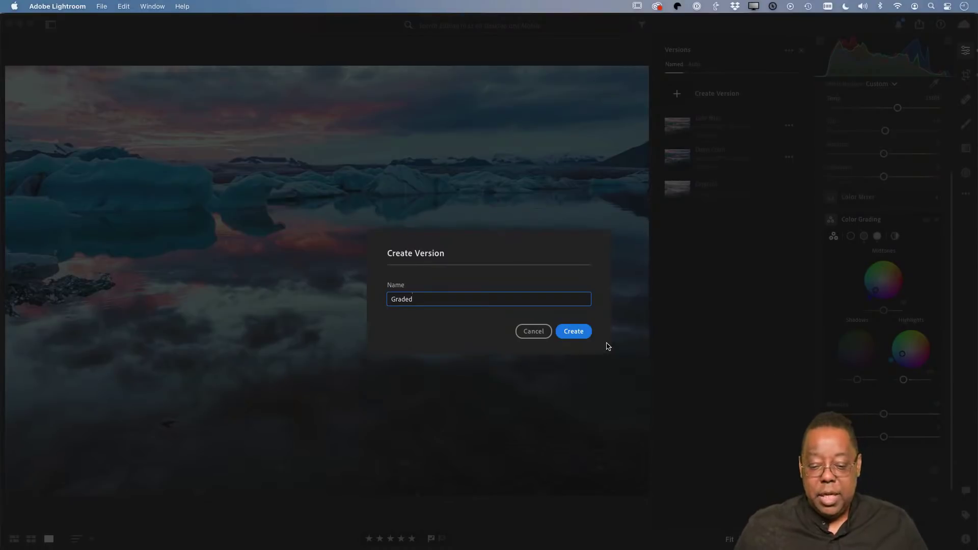
{"action": "left_click", "coordinate": [573, 331]}
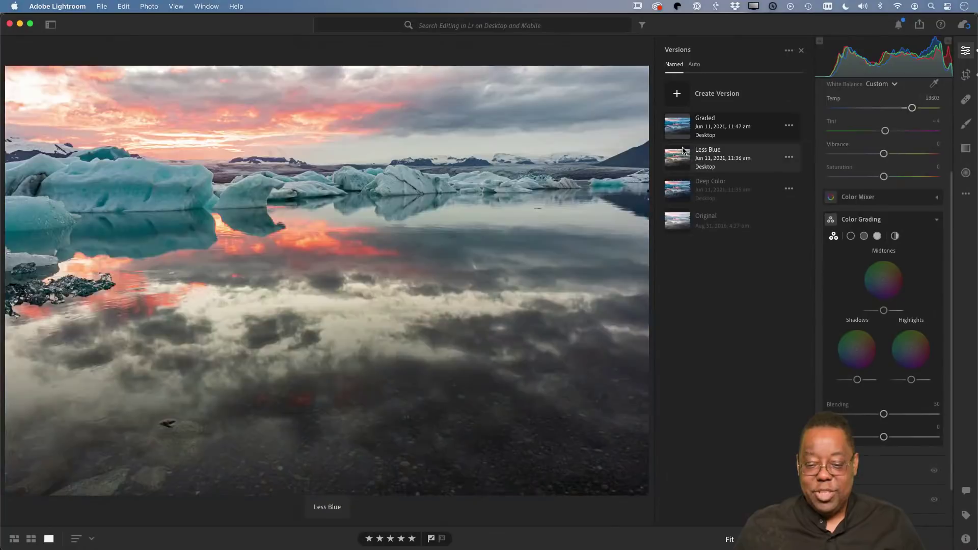
Compare the iceberg lagoon photo's saved versions, settle on Less Blue, and return to the photo grid
{"action": "left_click", "coordinate": [682, 150]}
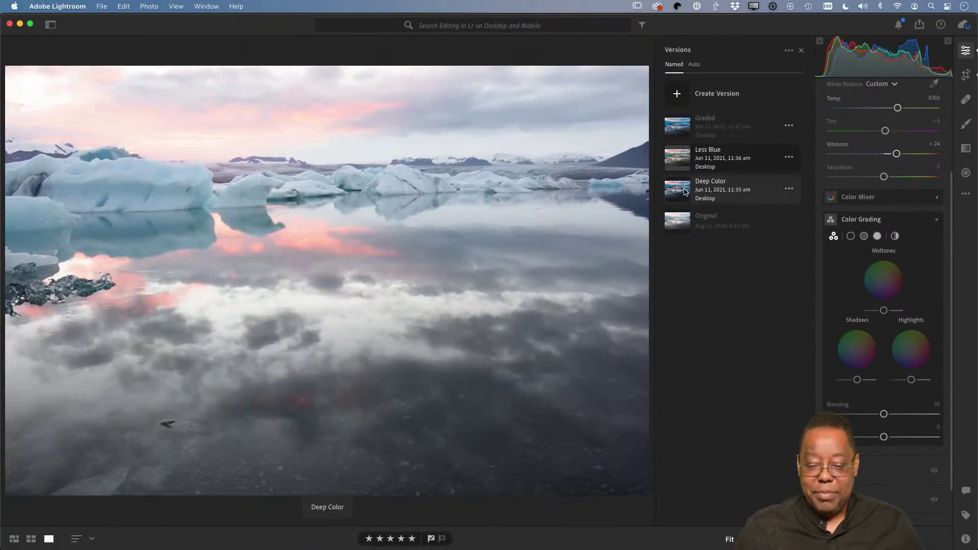
{"action": "left_click", "coordinate": [685, 191]}
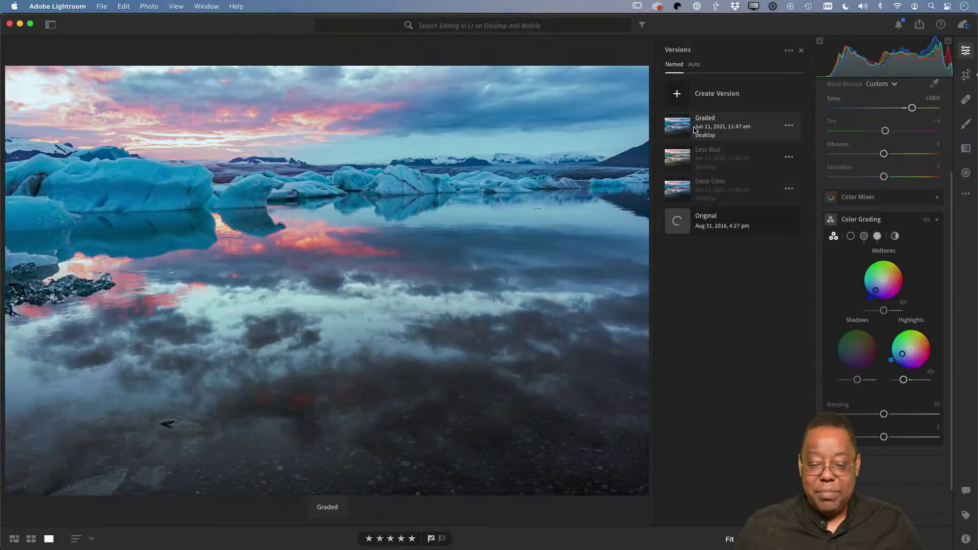
{"action": "left_click", "coordinate": [682, 126]}
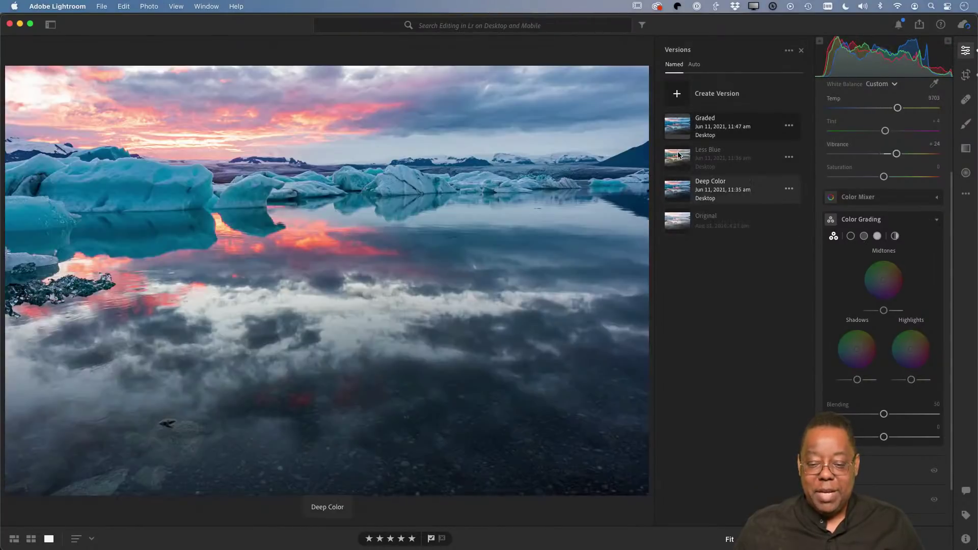
{"action": "left_click", "coordinate": [681, 157]}
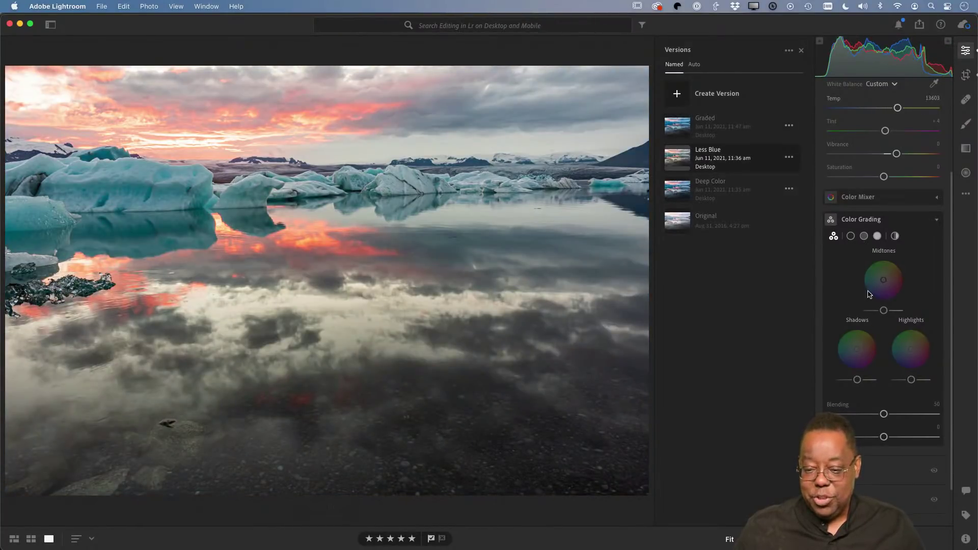
{"action": "left_click", "coordinate": [801, 51]}
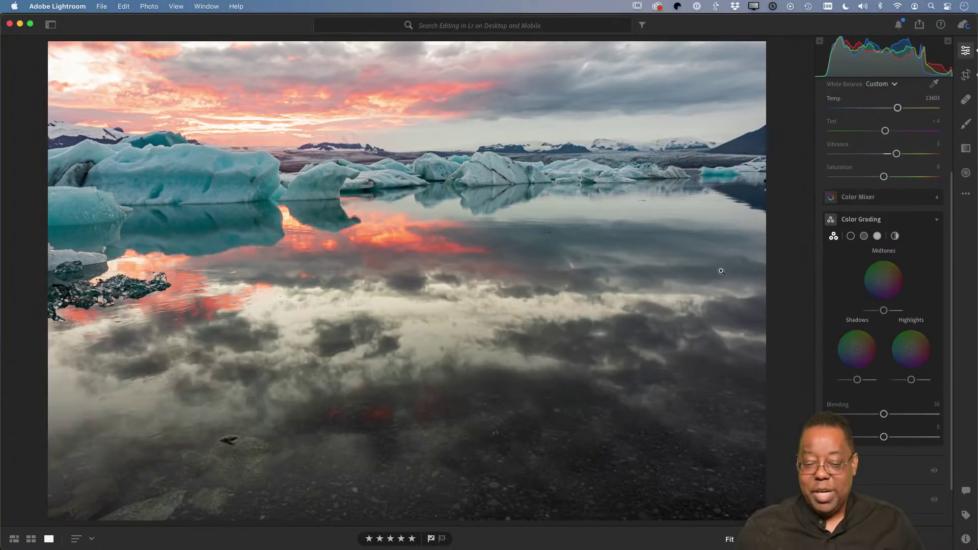
{"action": "key", "text": "g"}
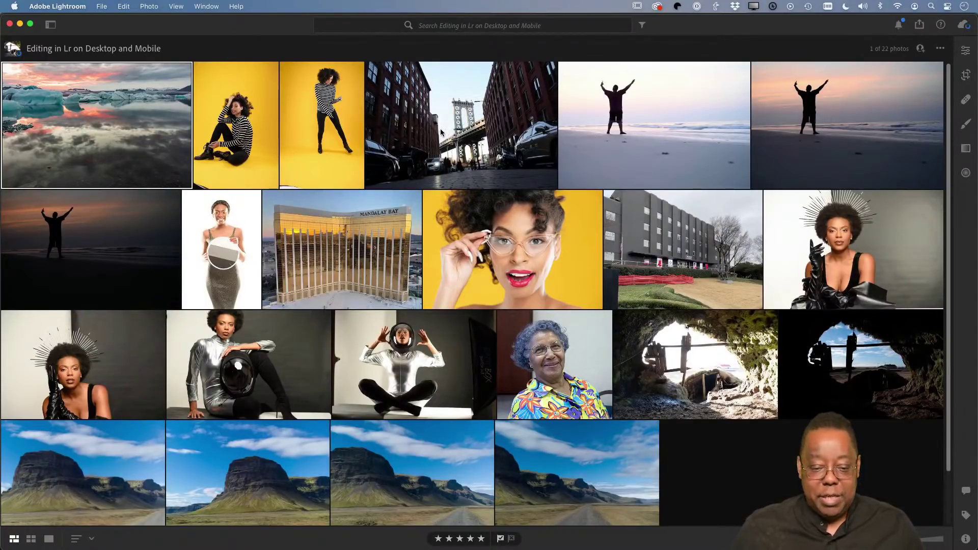
Correct the perspective of the street photo with the bridge using Upright Auto in Geometry, and return to the photo grid
{"action": "left_click", "coordinate": [468, 133]}
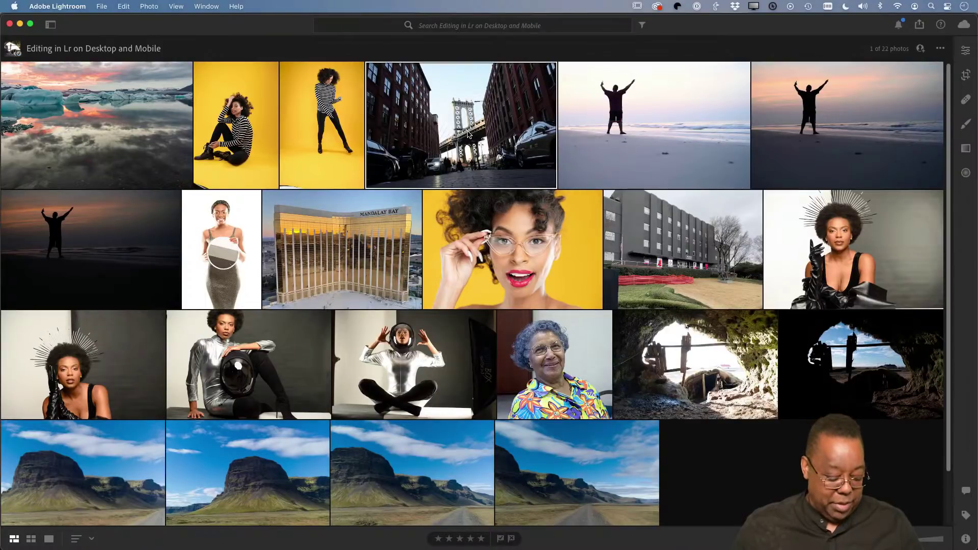
{"action": "double_click", "coordinate": [468, 133]}
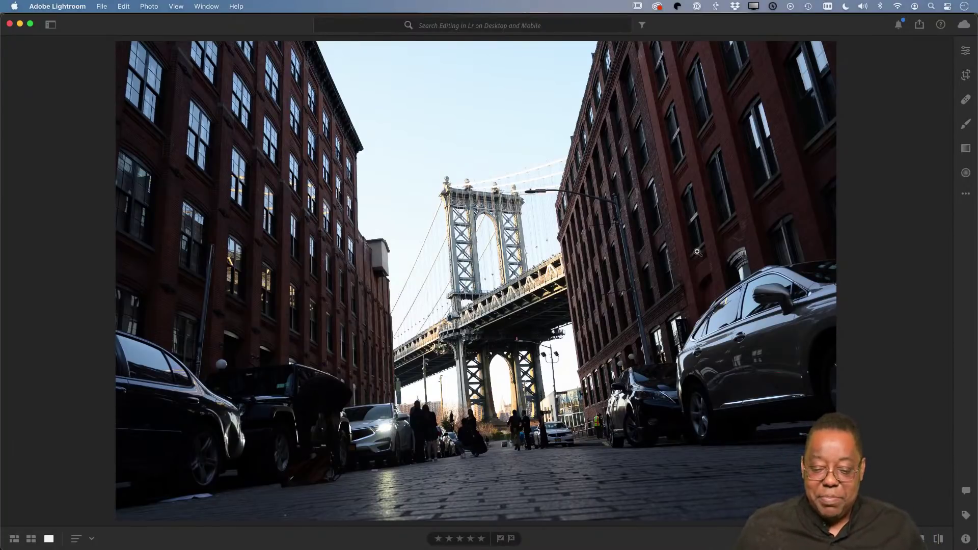
{"action": "left_click", "coordinate": [964, 51]}
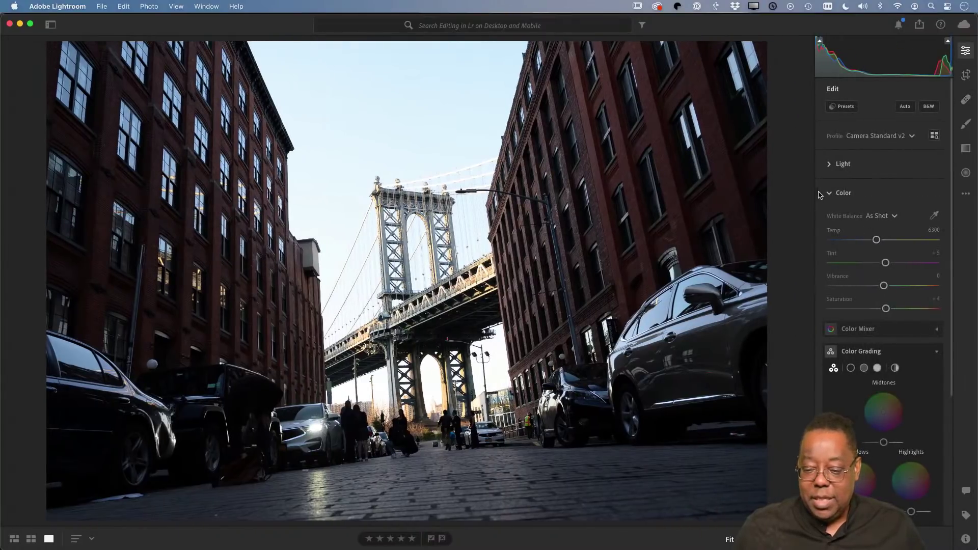
{"action": "left_click", "coordinate": [833, 194]}
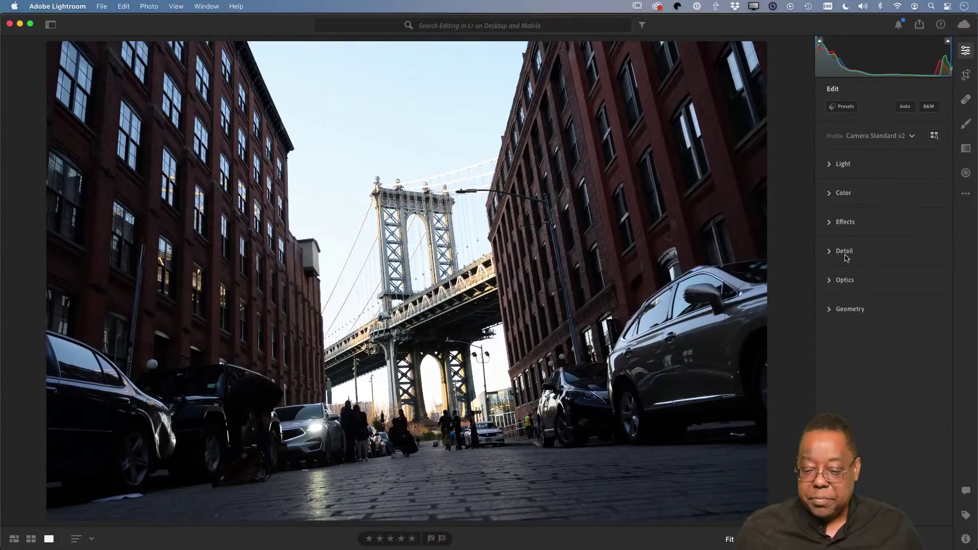
{"action": "left_click", "coordinate": [829, 309]}
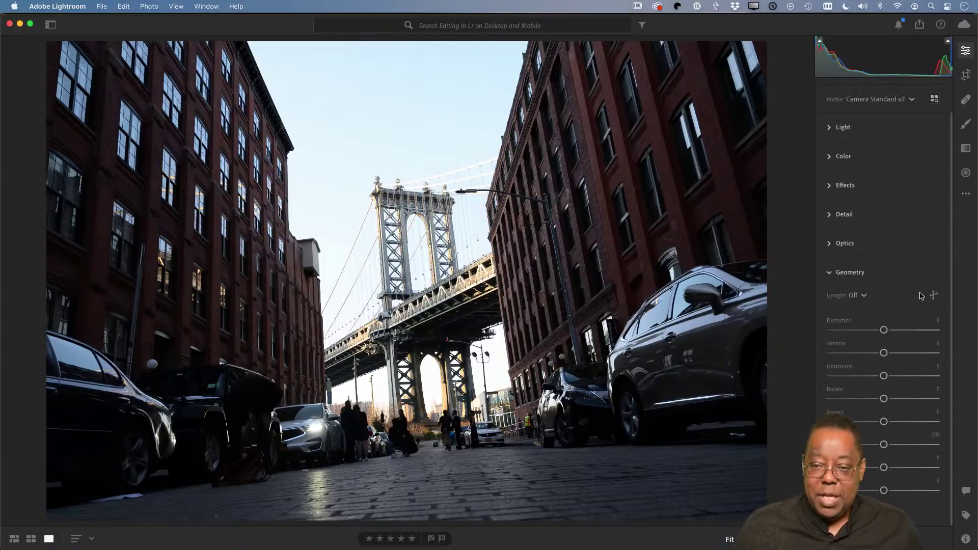
{"action": "left_click", "coordinate": [859, 296]}
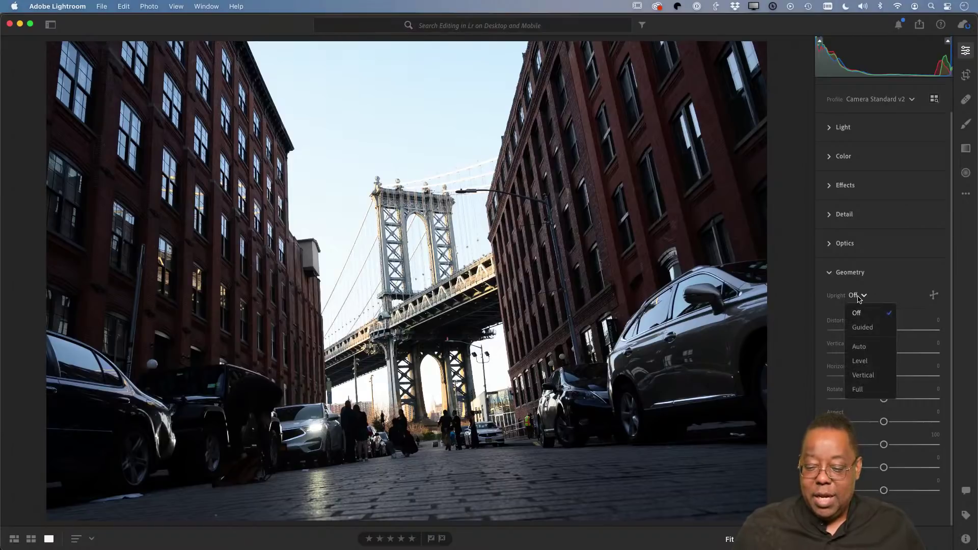
{"action": "left_click", "coordinate": [856, 350]}
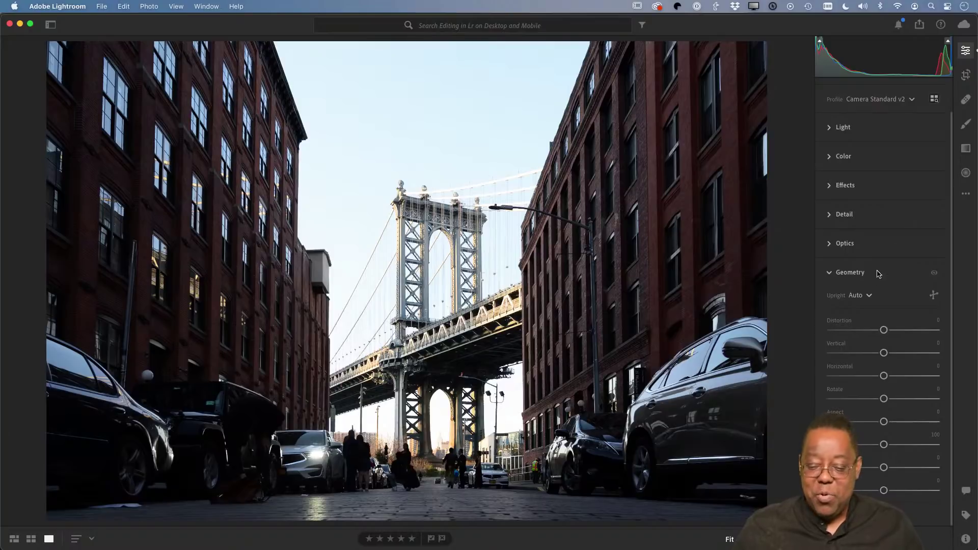
{"action": "left_click", "coordinate": [862, 297]}
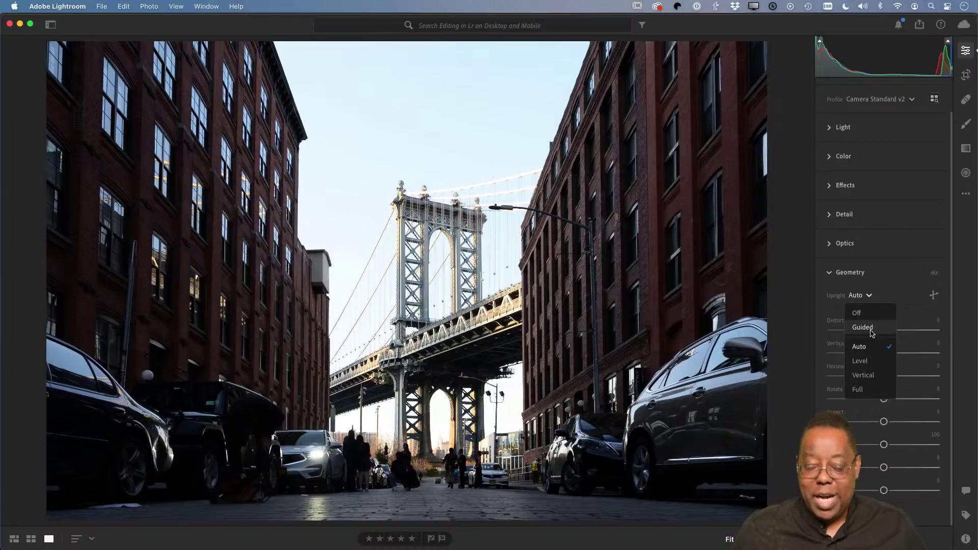
{"action": "left_click", "coordinate": [907, 246]}
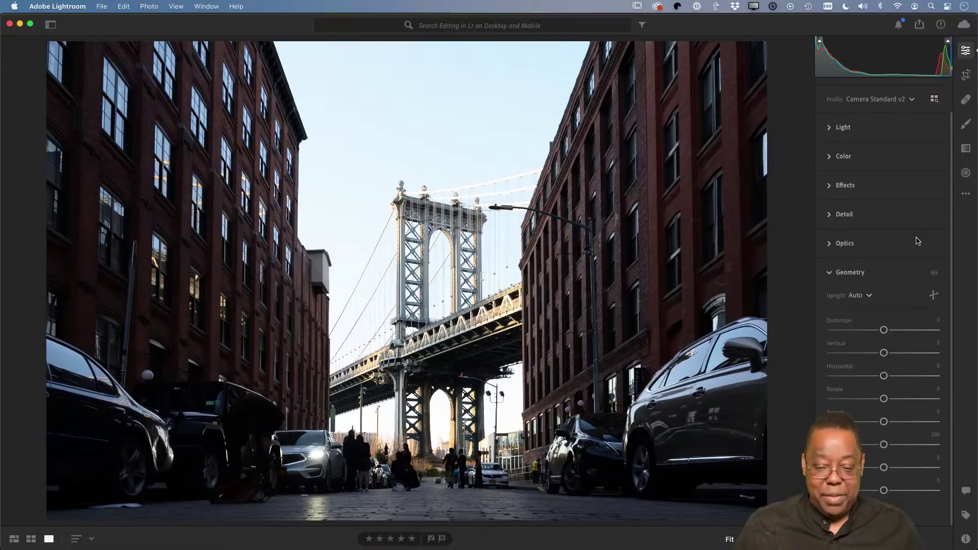
{"action": "key", "text": "g"}
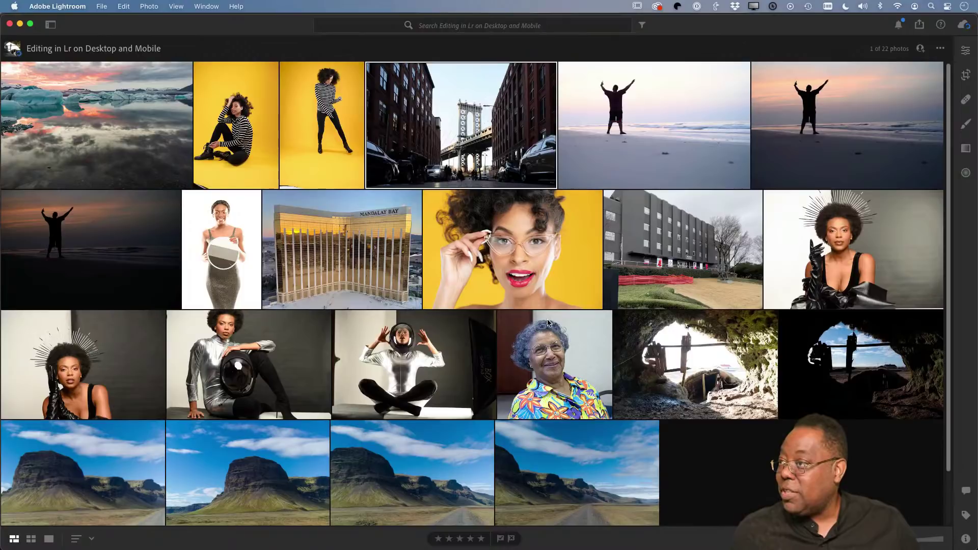
View the portrait of the woman in the floral shirt at full size and check its file info, returning to the grid
{"action": "left_click", "coordinate": [536, 371]}
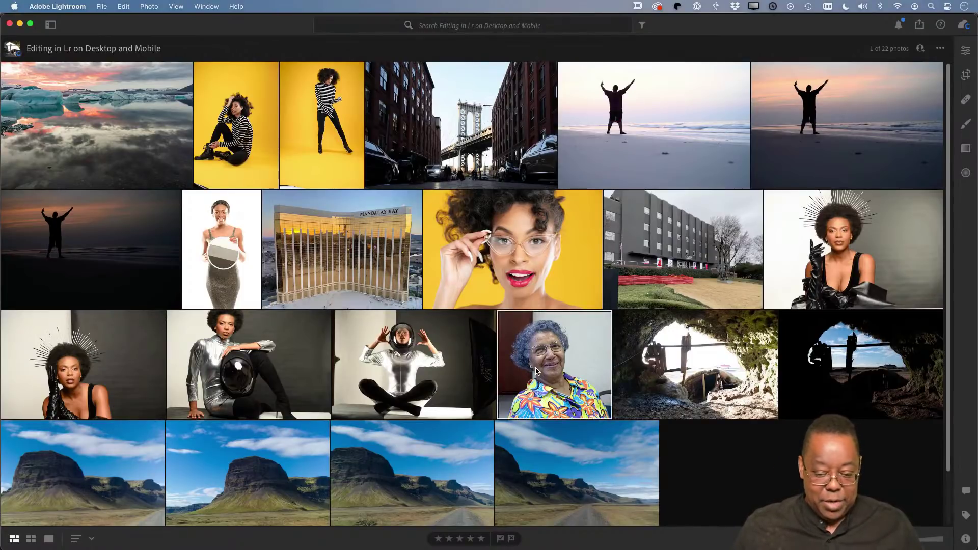
{"action": "double_click", "coordinate": [535, 371]}
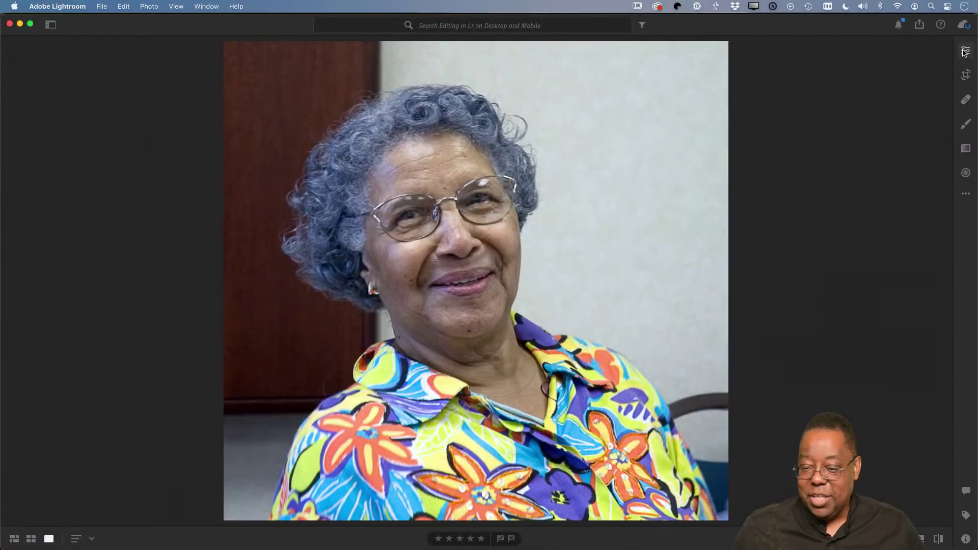
{"action": "left_click", "coordinate": [965, 539]}
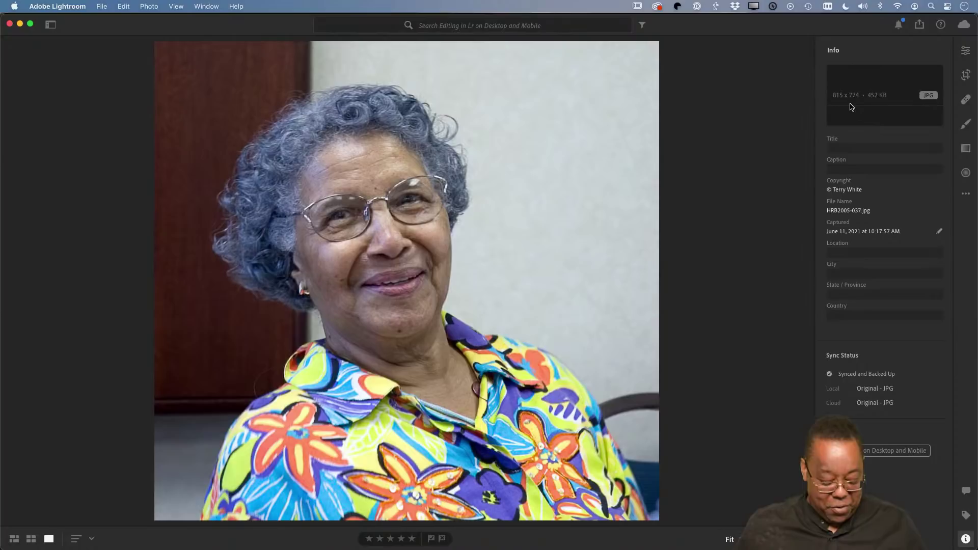
{"action": "key", "text": "g"}
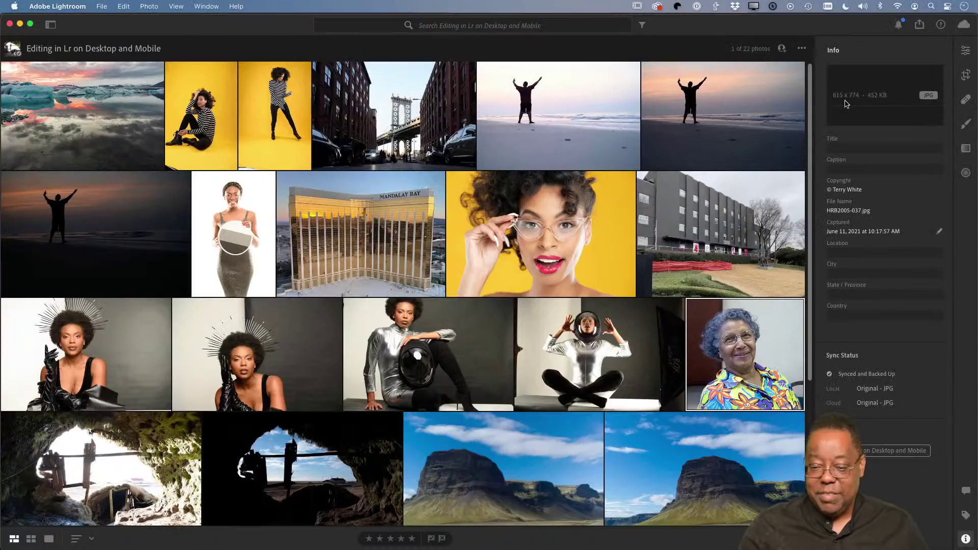
Enhance the floral-shirt portrait with Super Resolution, comparing the preview with and without the enhancement before creating the new DNG
{"action": "right_click", "coordinate": [744, 356]}
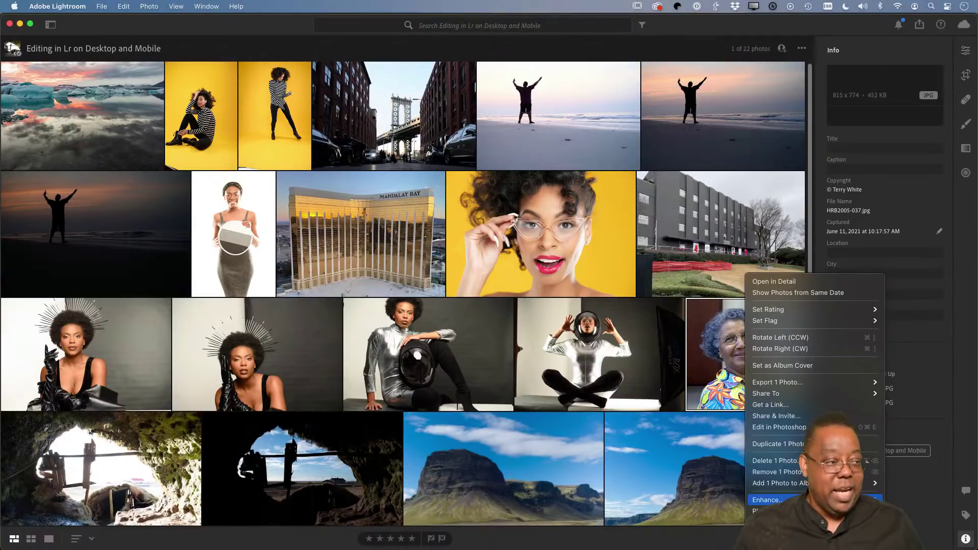
{"action": "left_click", "coordinate": [731, 290]}
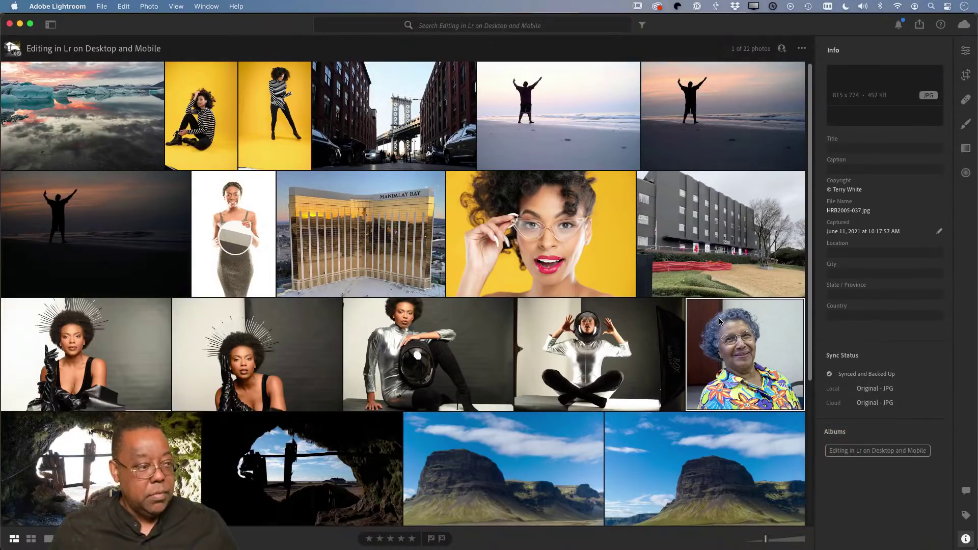
{"action": "right_click", "coordinate": [747, 338]}
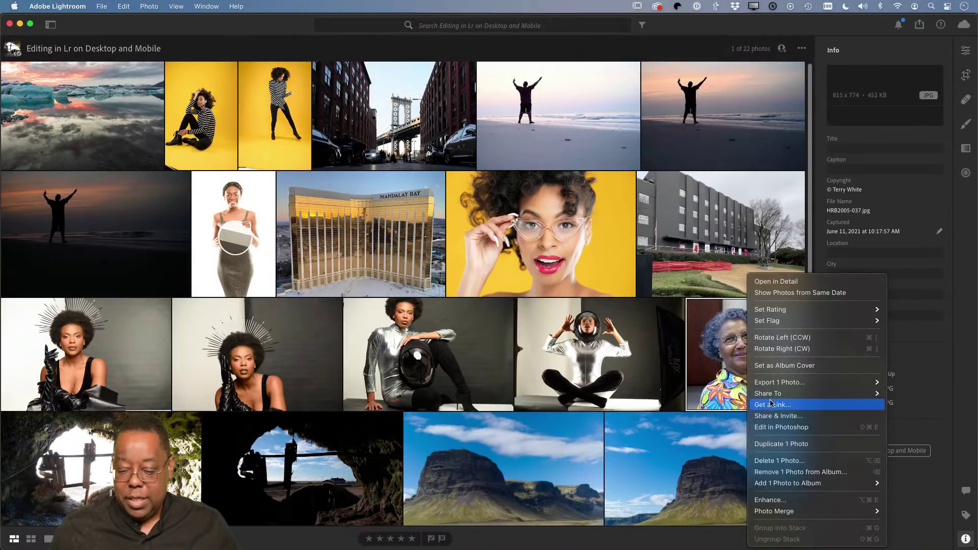
{"action": "left_click", "coordinate": [773, 500]}
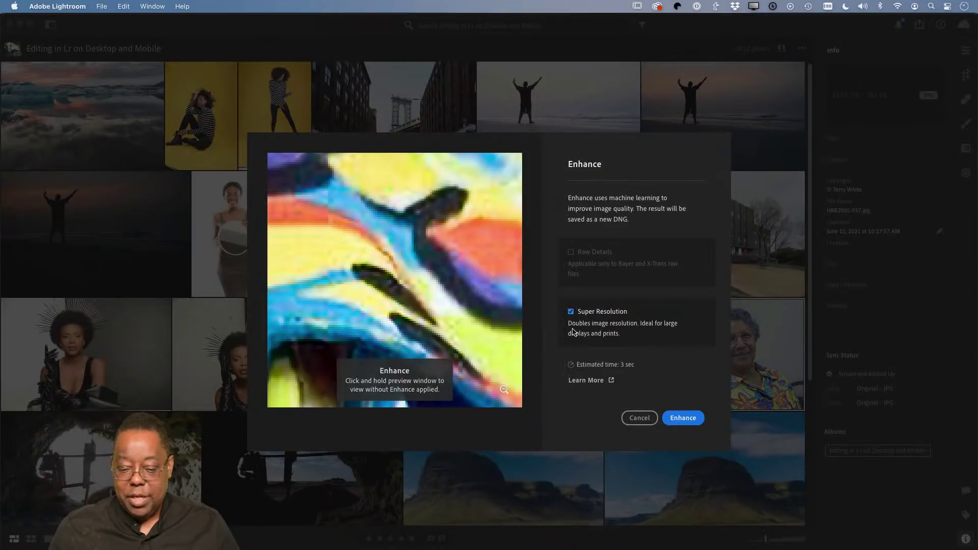
{"action": "left_click", "coordinate": [403, 258]}
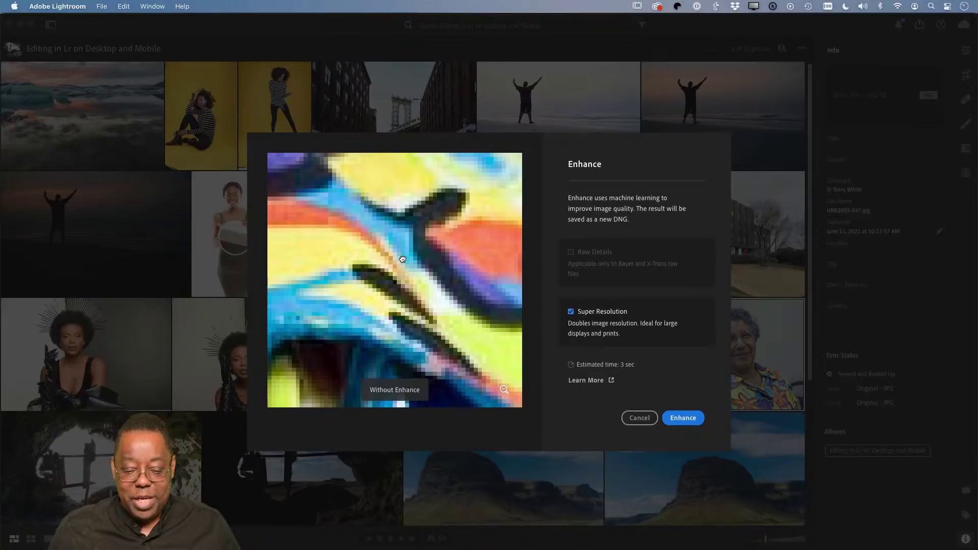
{"action": "left_click", "coordinate": [402, 259]}
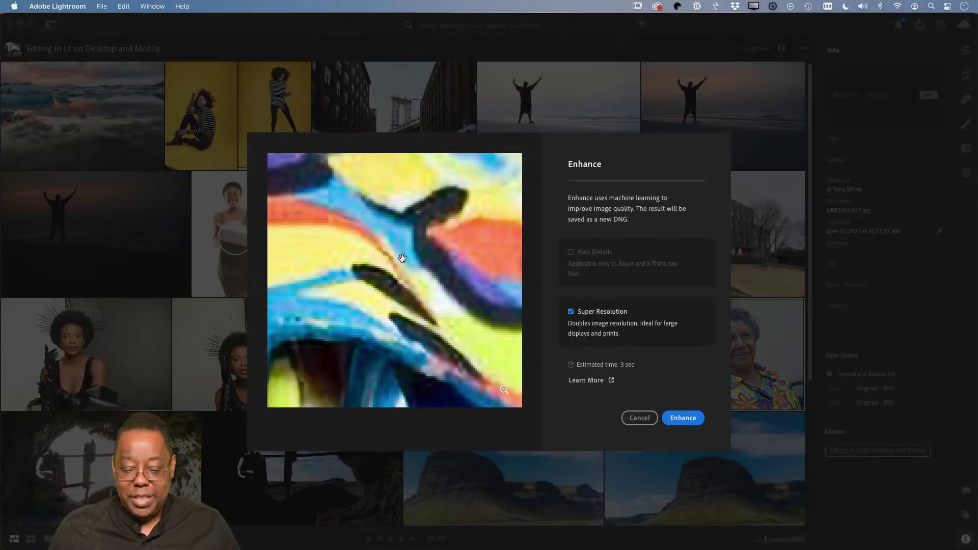
{"action": "left_click", "coordinate": [682, 418]}
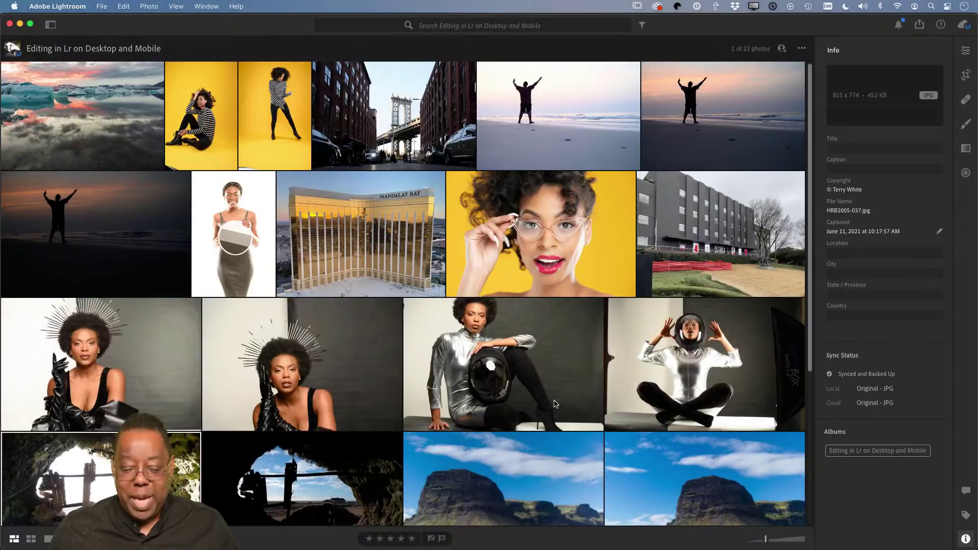
Find the stacked floral-shirt portrait at the end of the album and ungroup its stack
{"action": "scroll", "coordinate": [553, 404], "scroll_direction": "down", "scroll_amount": 3}
{"action": "scroll", "coordinate": [552, 402], "scroll_direction": "down", "scroll_amount": 5}
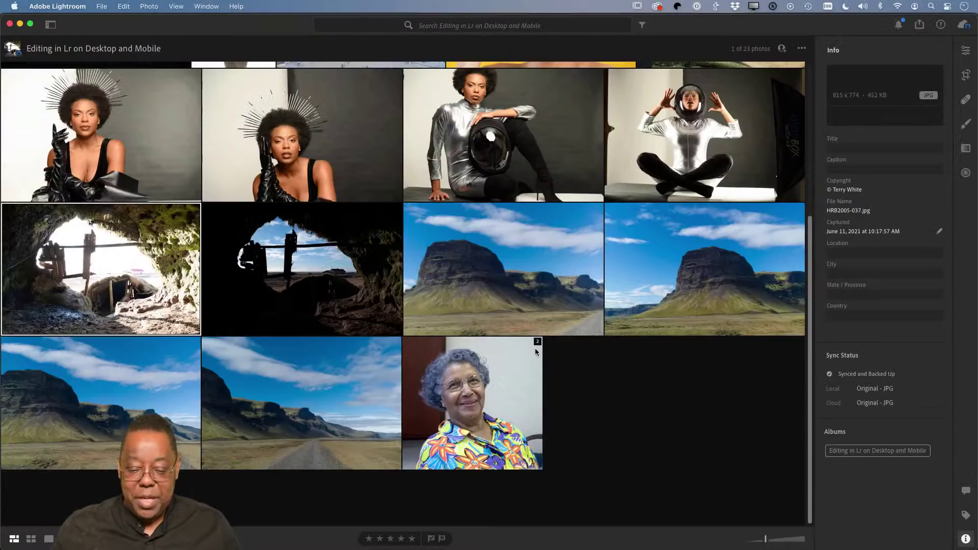
{"action": "right_click", "coordinate": [524, 359]}
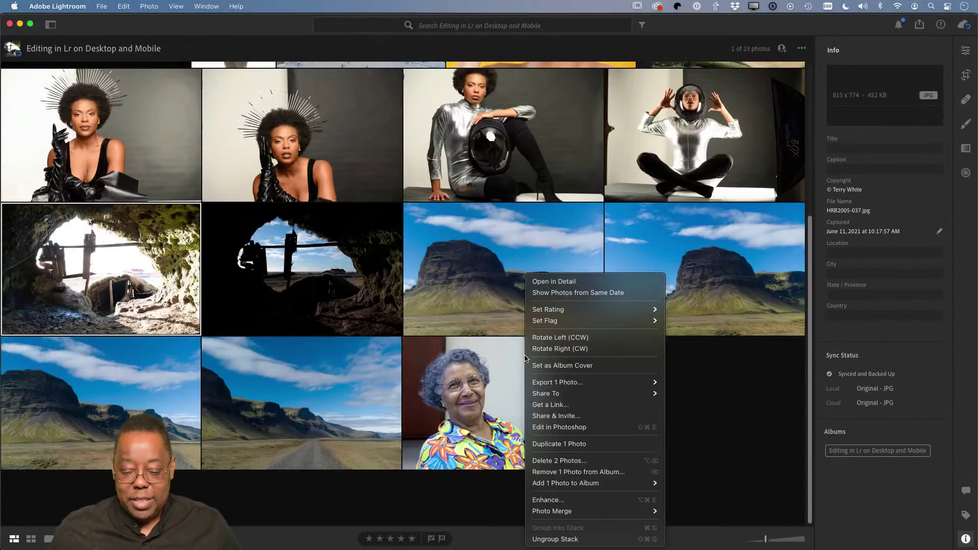
{"action": "left_click", "coordinate": [549, 539]}
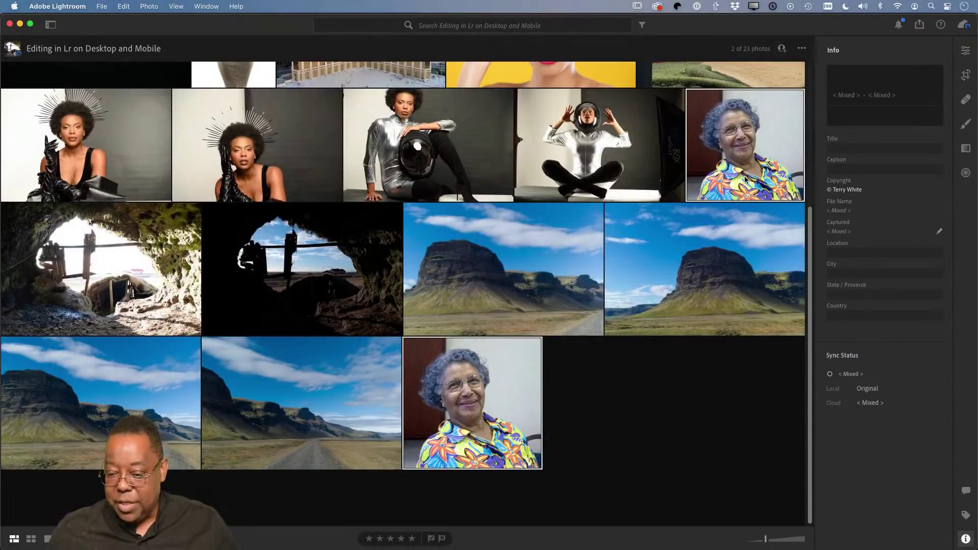
Compare the file info of the original portrait JPG with that of its enhanced DNG copy
{"action": "left_click", "coordinate": [694, 419]}
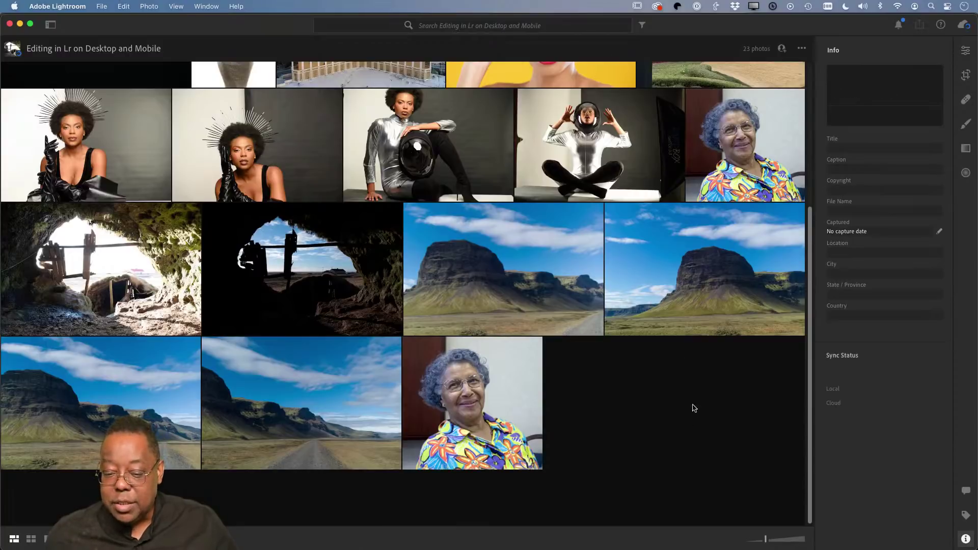
{"action": "left_click", "coordinate": [715, 160]}
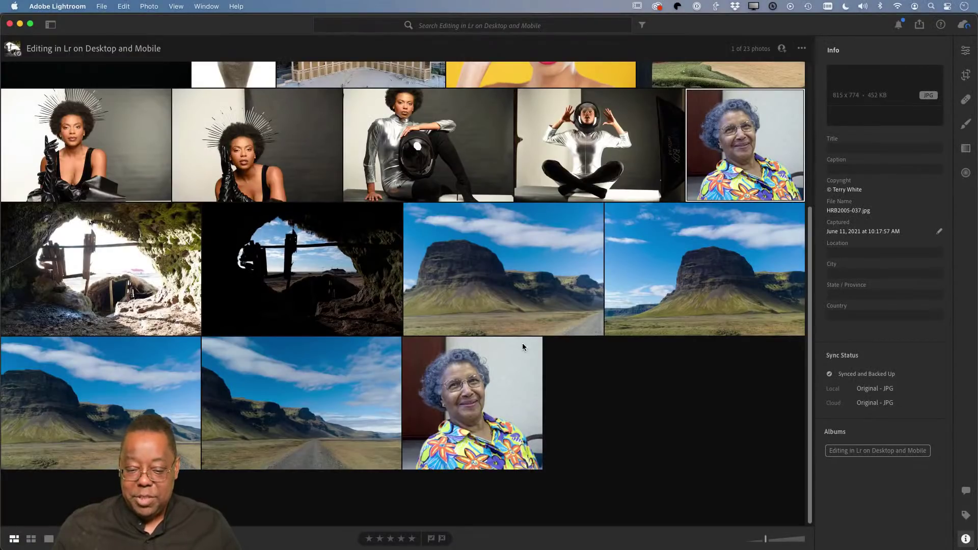
{"action": "left_click", "coordinate": [496, 380]}
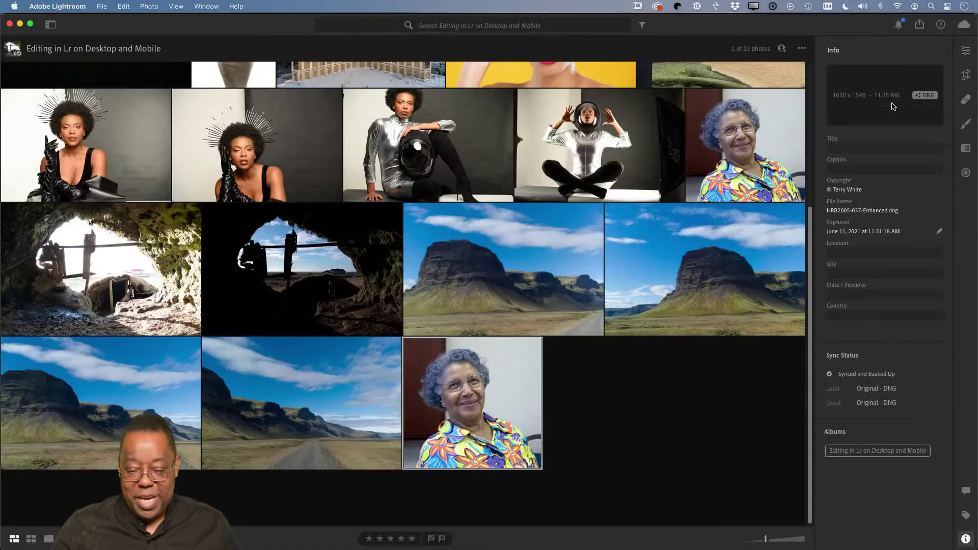
Move the original portrait directly before its enhanced copy in the grid and display the original full screen
{"action": "left_click_drag", "start_coordinate": [712, 156], "coordinate": [522, 411]}
{"action": "left_click", "coordinate": [462, 428]}
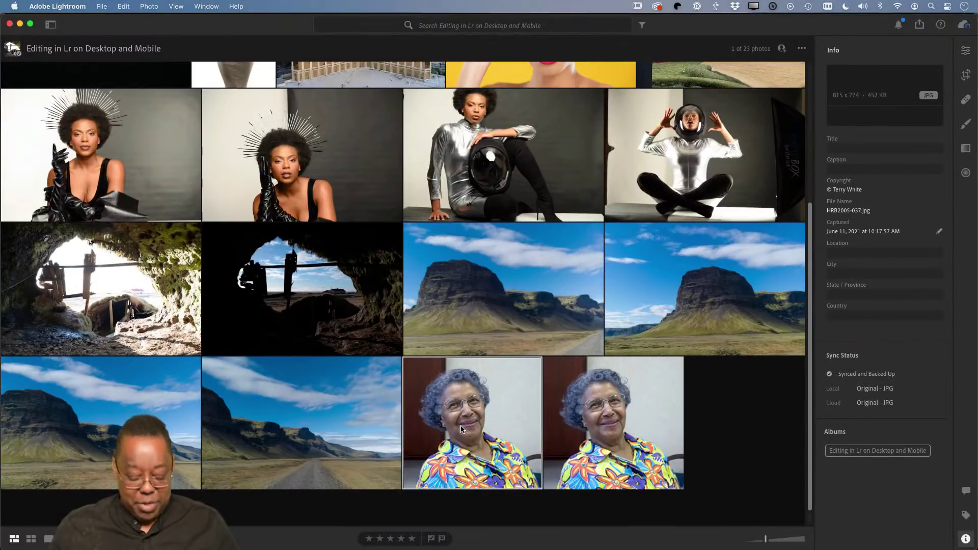
{"action": "key", "text": "f"}
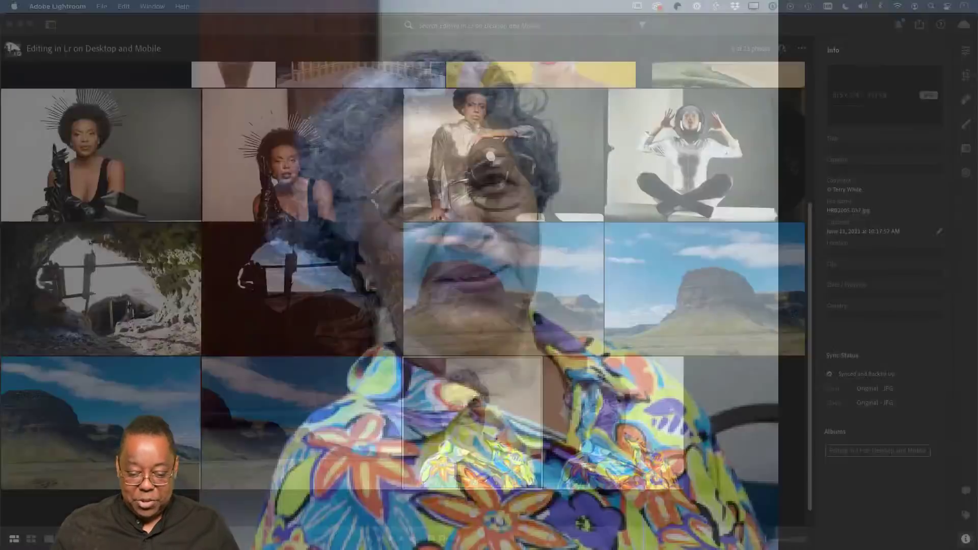